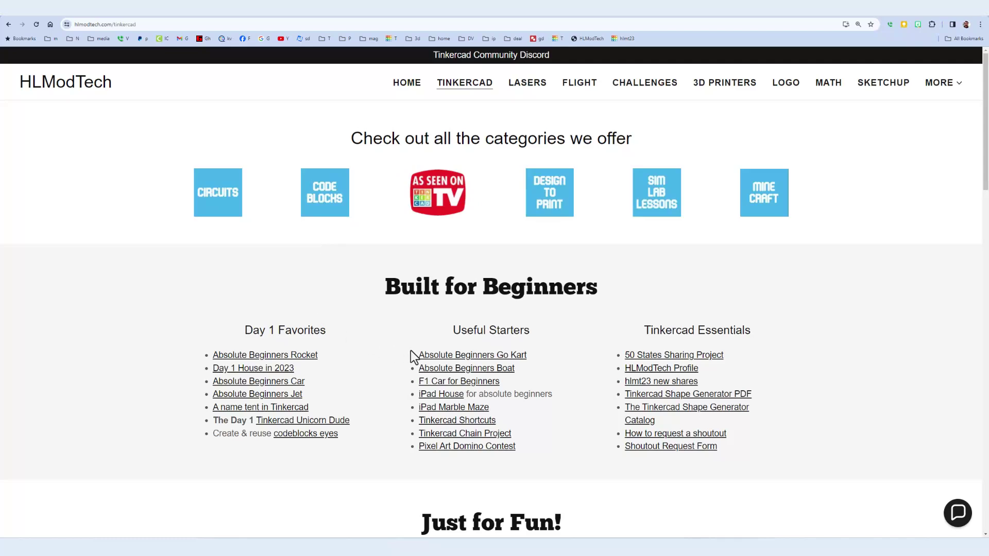
# Step: Open the Gradient Bumper Pack design from the hlmt23 new shares gallery
pyautogui.click(659, 383)
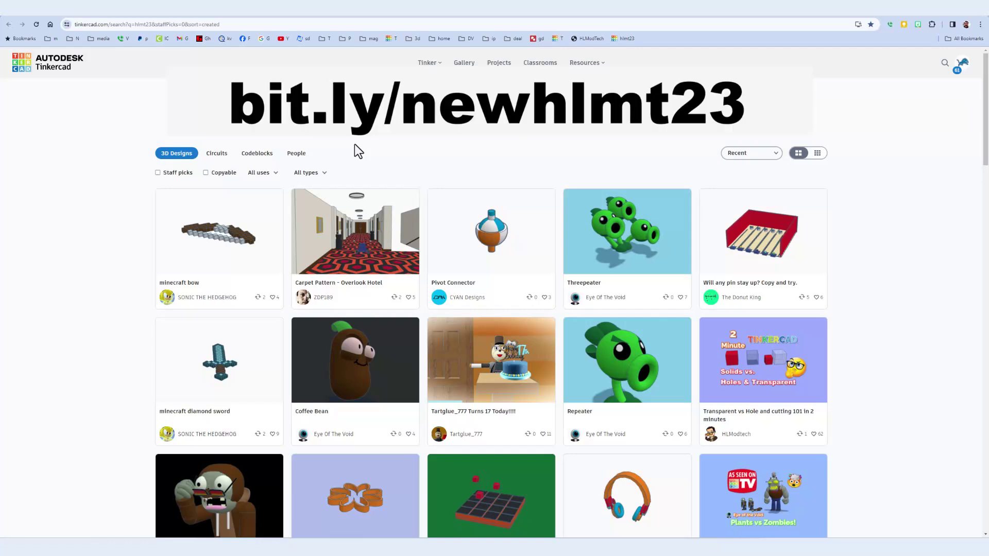
pyautogui.scroll(-3, 369, 133)
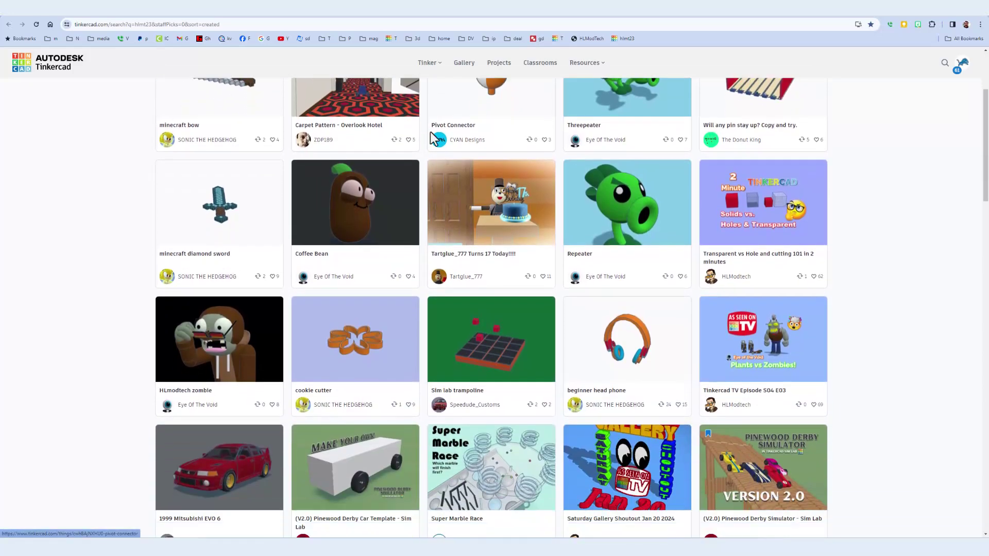
pyautogui.scroll(-7, 431, 138)
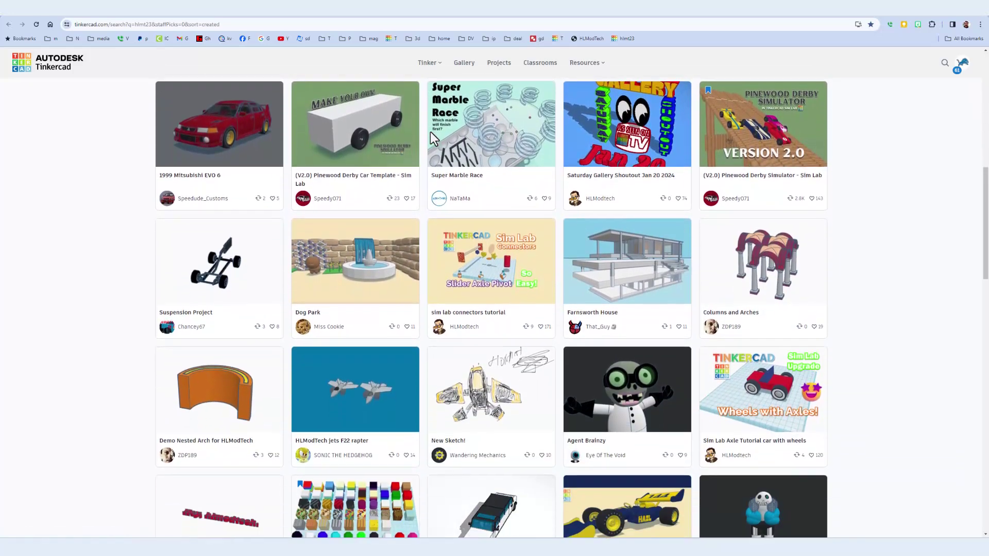
pyautogui.scroll(-4, 430, 136)
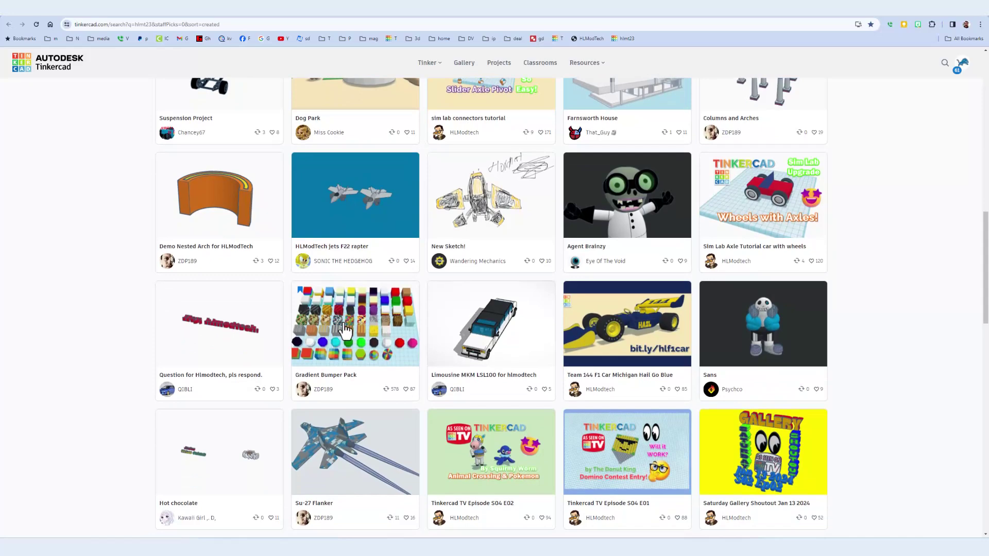
pyautogui.click(359, 336)
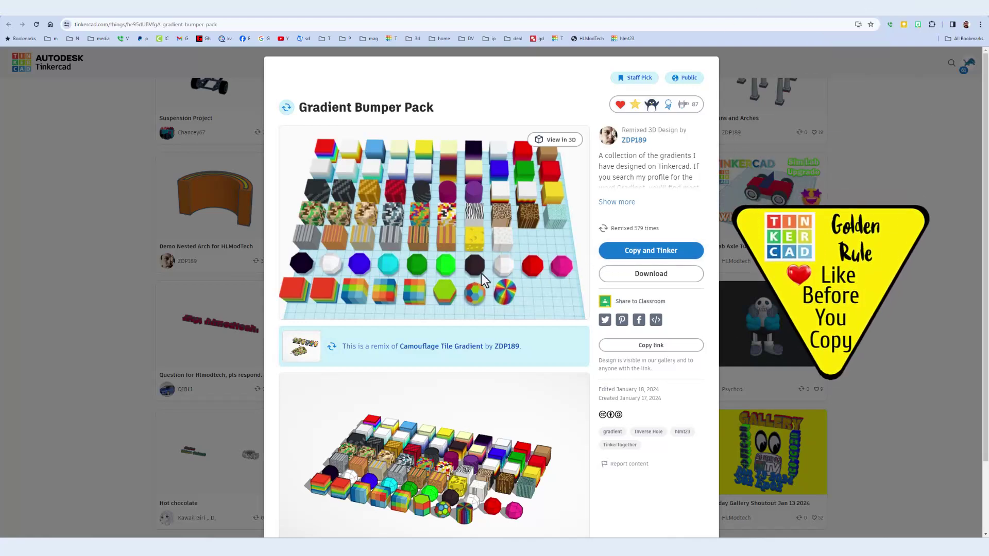
# Step: React to the design with the ribbon and make an editable Copy and Tinker
pyautogui.click(656, 103)
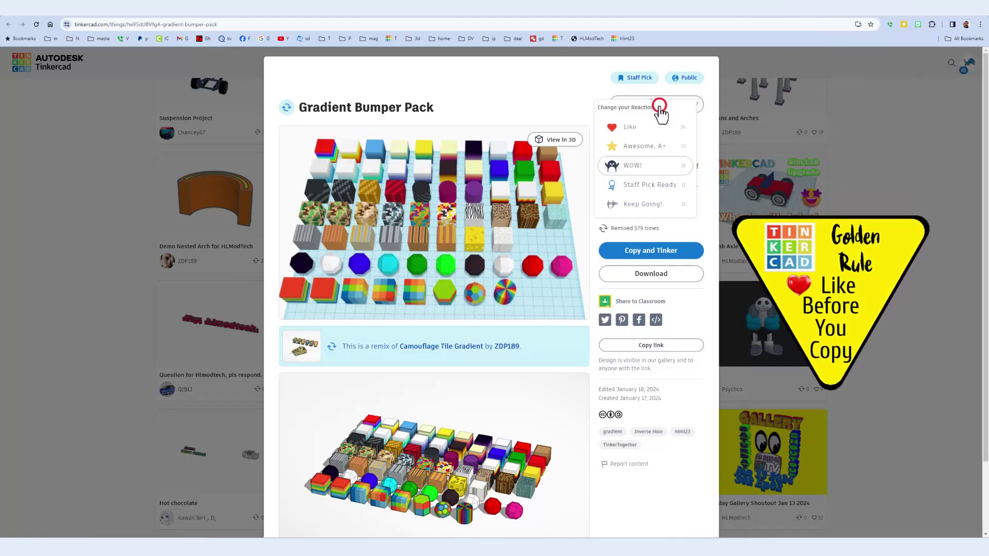
pyautogui.click(641, 184)
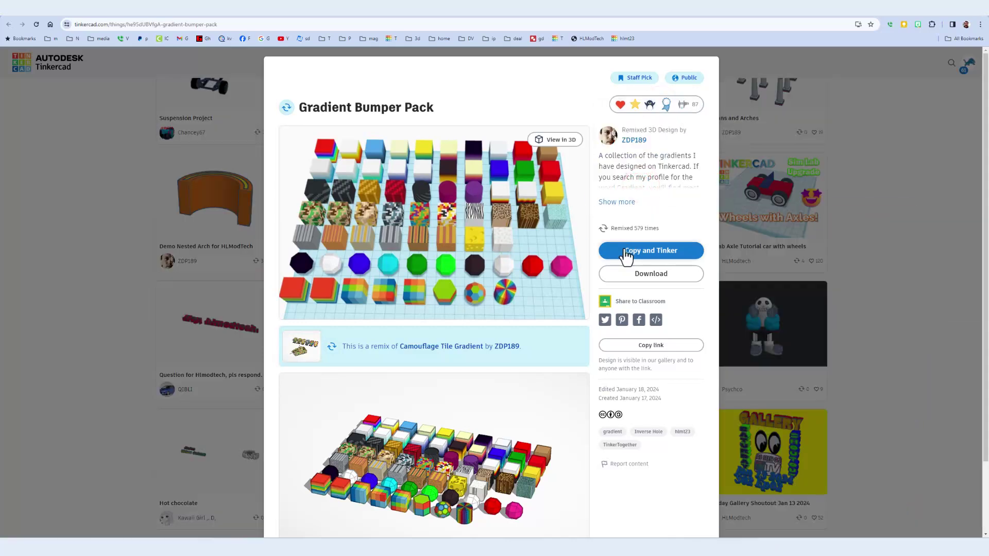
pyautogui.click(626, 252)
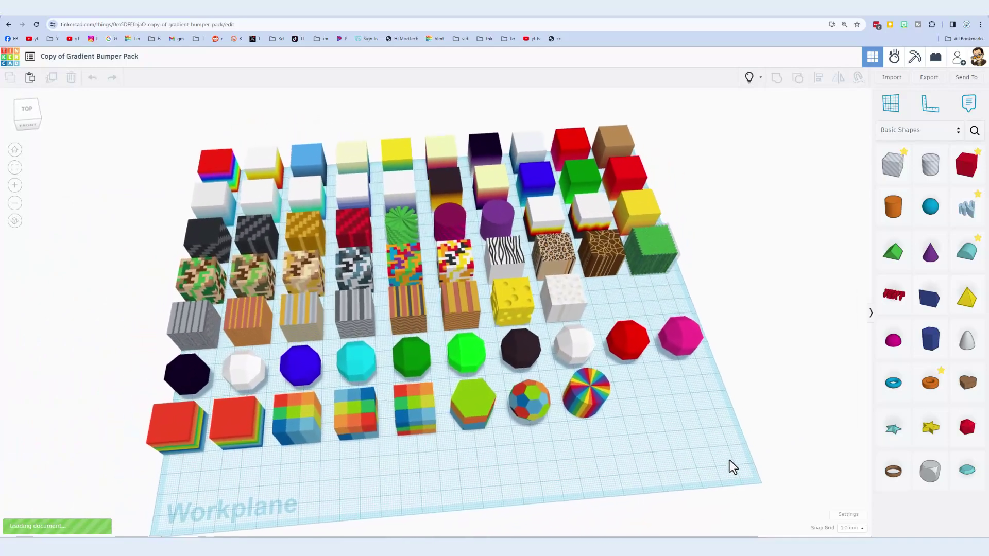
# Step: Orbit around the loaded bumper blocks and drag-select the red carbon-fibre cube
pyautogui.moveTo(696, 411); pyautogui.dragTo(687, 439, button='right')
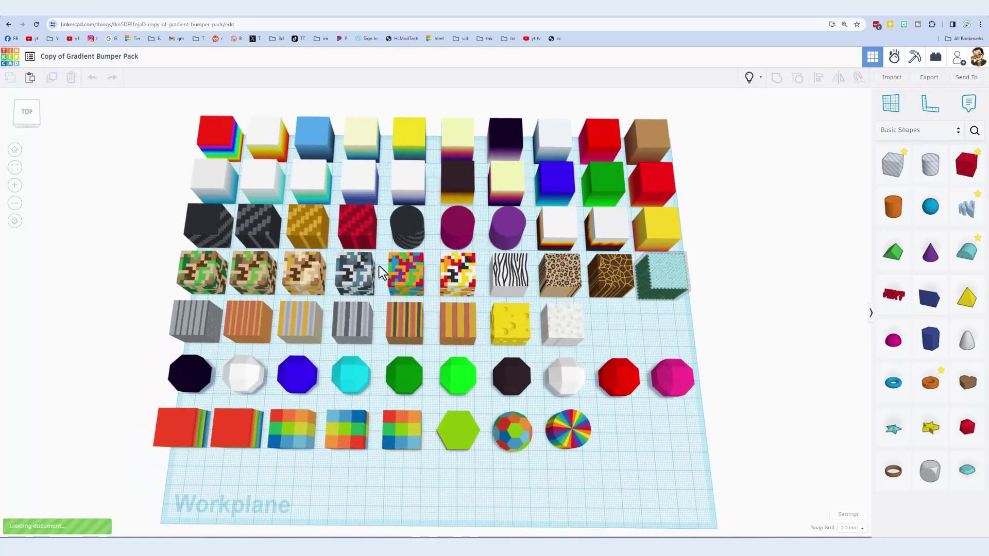
pyautogui.moveTo(381, 272); pyautogui.dragTo(344, 260, button='right')
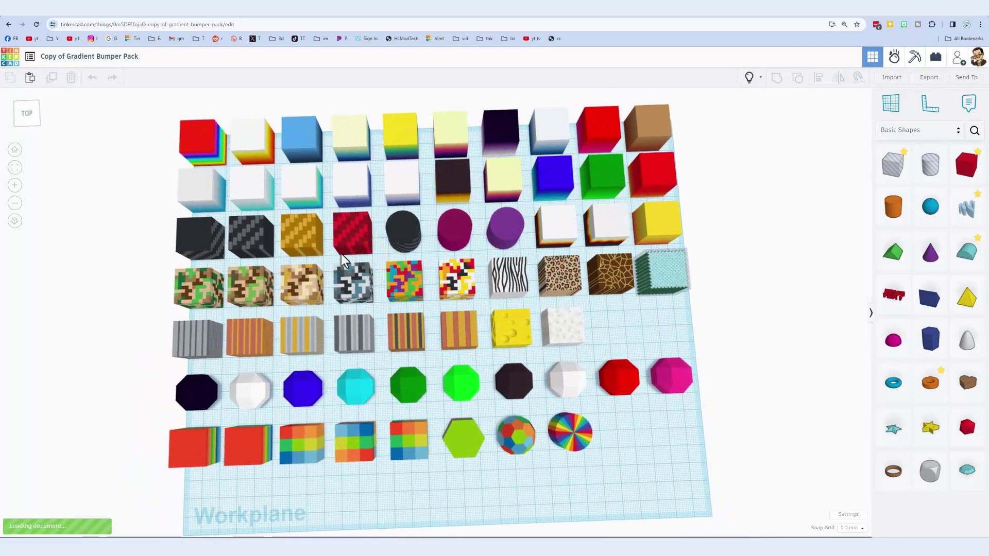
pyautogui.moveTo(328, 213); pyautogui.dragTo(370, 251)
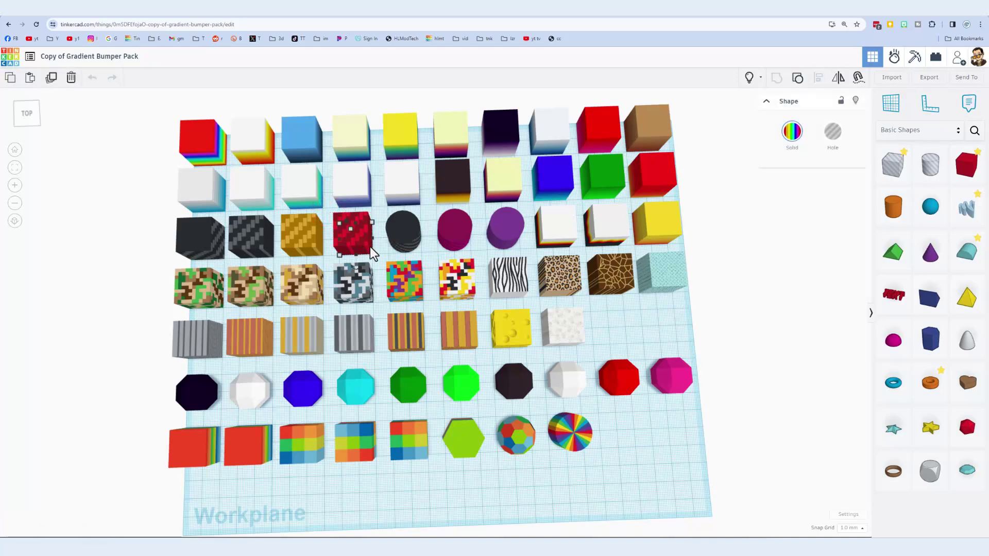
pyautogui.moveTo(609, 317)
pyautogui.mouseDown(button='right')
pyautogui.moveTo(601, 307)
pyautogui.moveTo(642, 303)
pyautogui.moveTo(626, 313)
pyautogui.mouseUp(button='right')
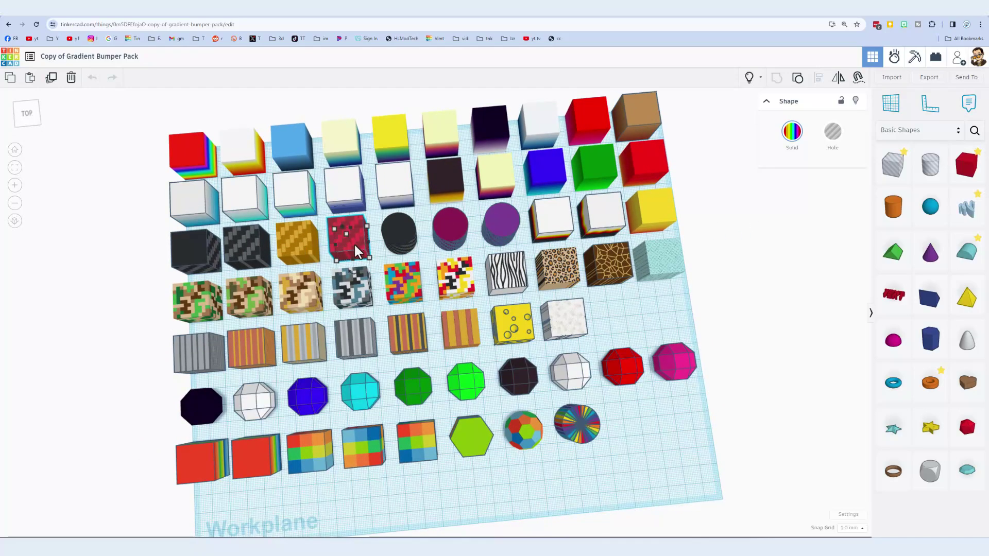
pyautogui.moveTo(381, 252); pyautogui.dragTo(348, 238, button='right')
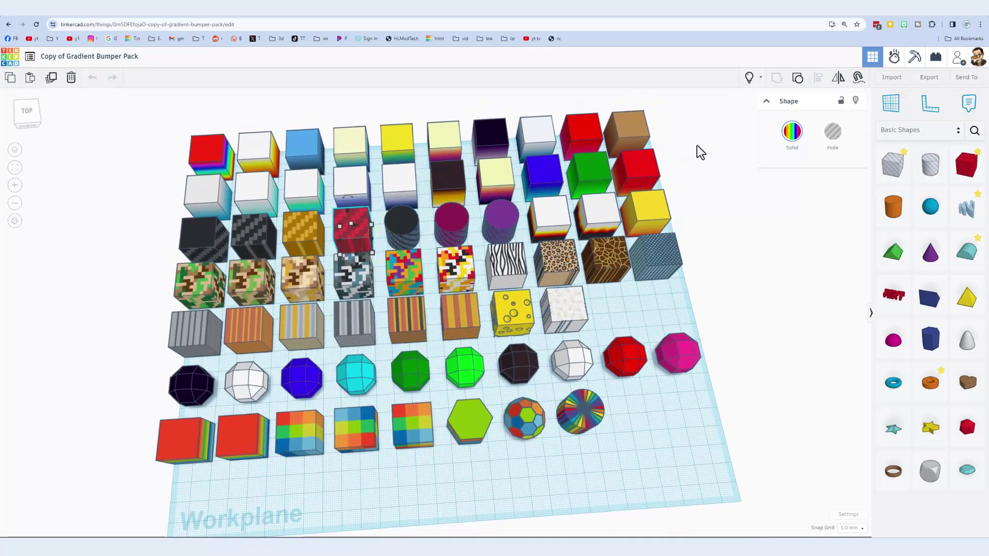
# Step: Switch the library to Your Creations and save the red cube as 'red carbon fiber', tag gradient
pyautogui.click(906, 135)
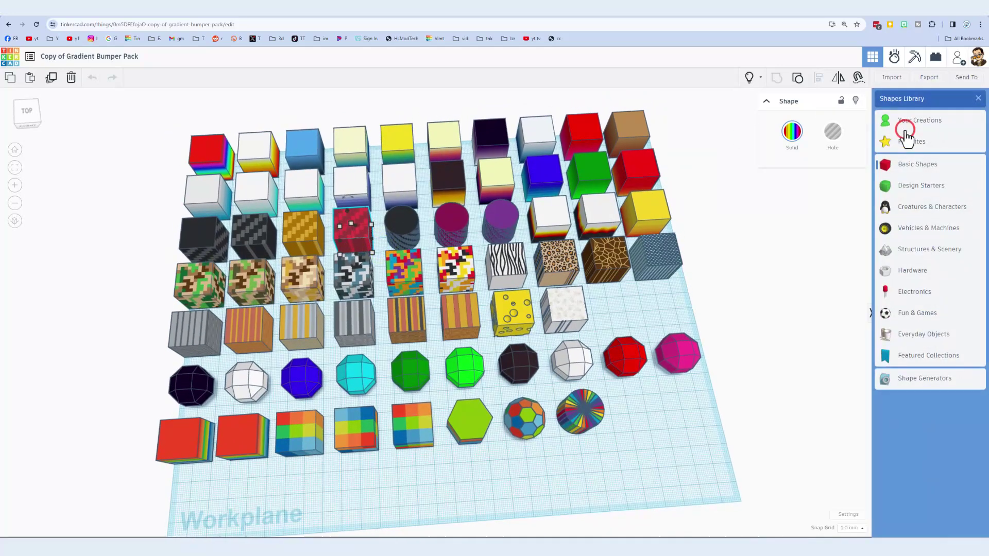
pyautogui.click(909, 126)
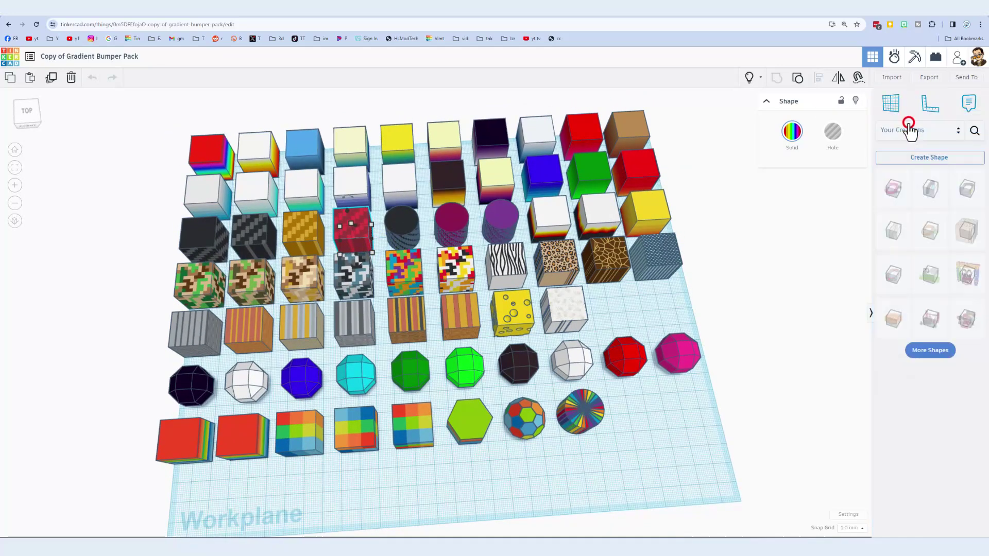
pyautogui.click(918, 158)
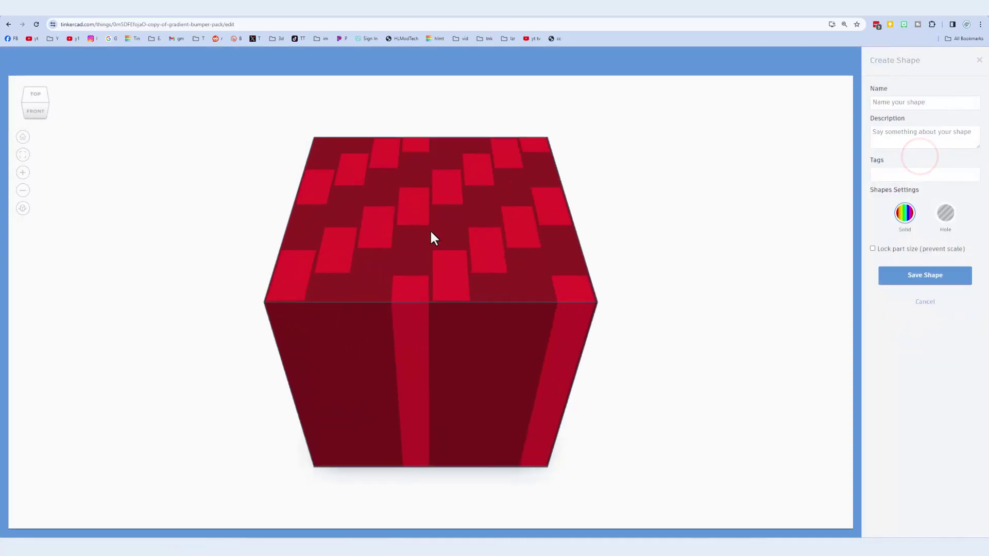
pyautogui.moveTo(750, 203); pyautogui.dragTo(421, 278)
pyautogui.moveTo(481, 261); pyautogui.dragTo(580, 263)
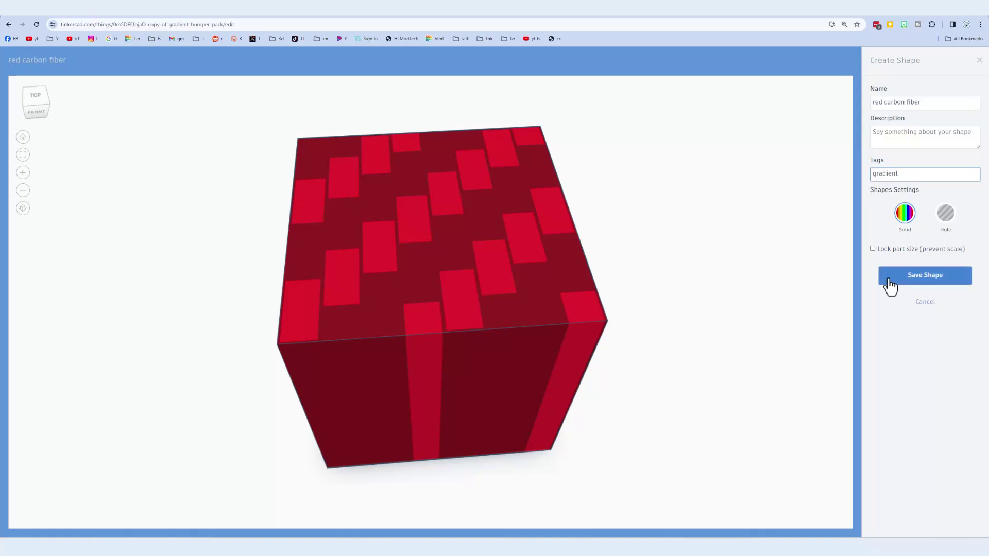
pyautogui.click(910, 278)
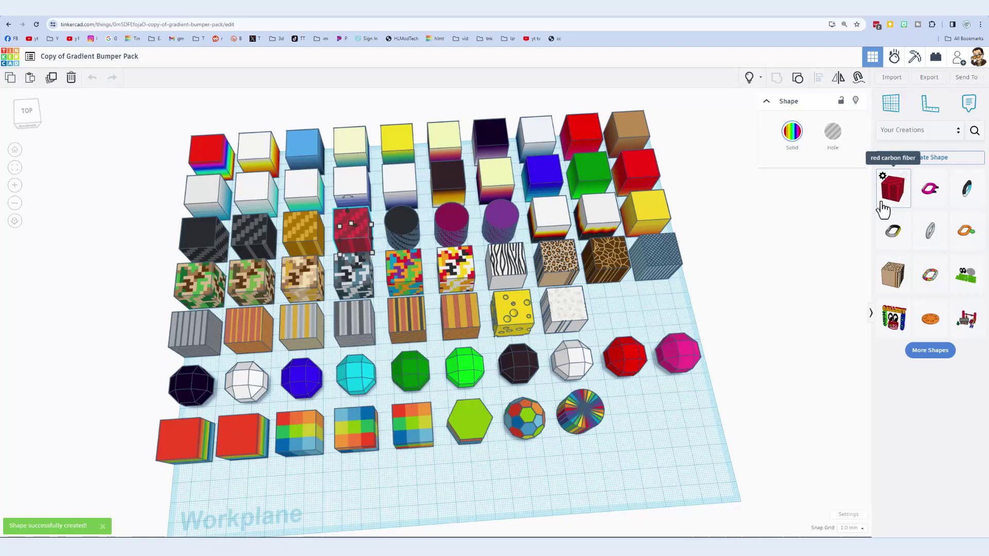
# Step: Select the soccer ball and save it as custom shape 'tinkercad soccerball' with tag gradient
pyautogui.moveTo(757, 278); pyautogui.dragTo(721, 273, button='right')
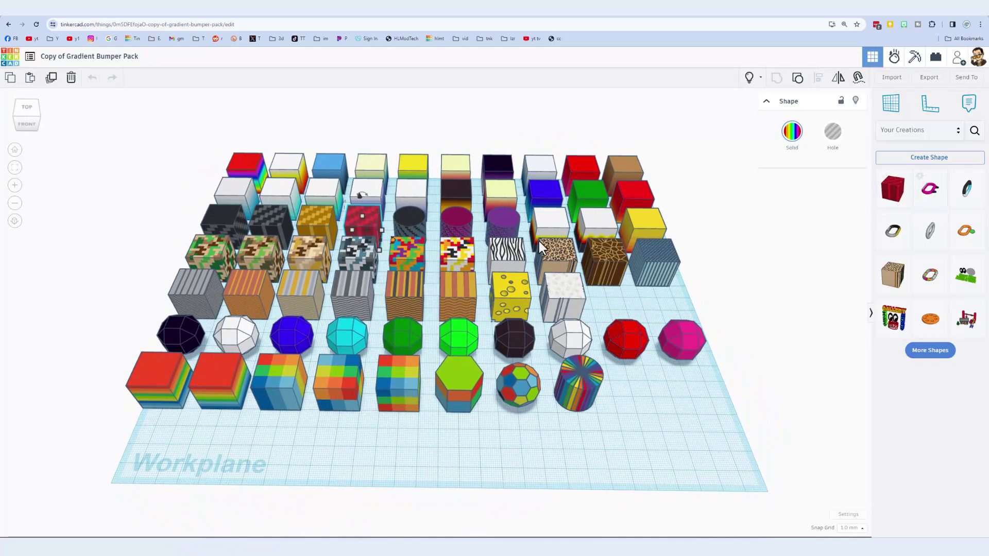
pyautogui.moveTo(539, 241); pyautogui.dragTo(488, 236, button='right')
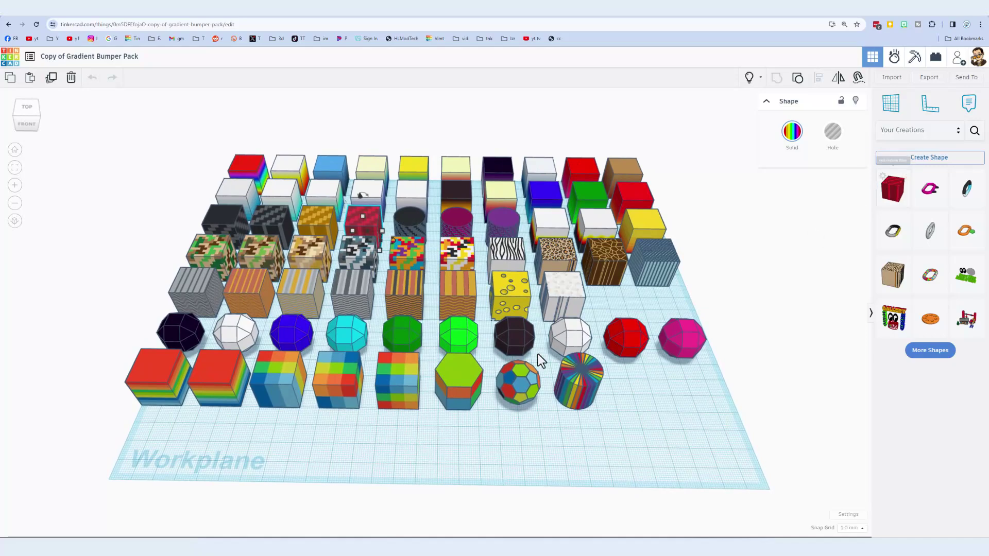
pyautogui.moveTo(526, 418); pyautogui.dragTo(511, 415, button='right')
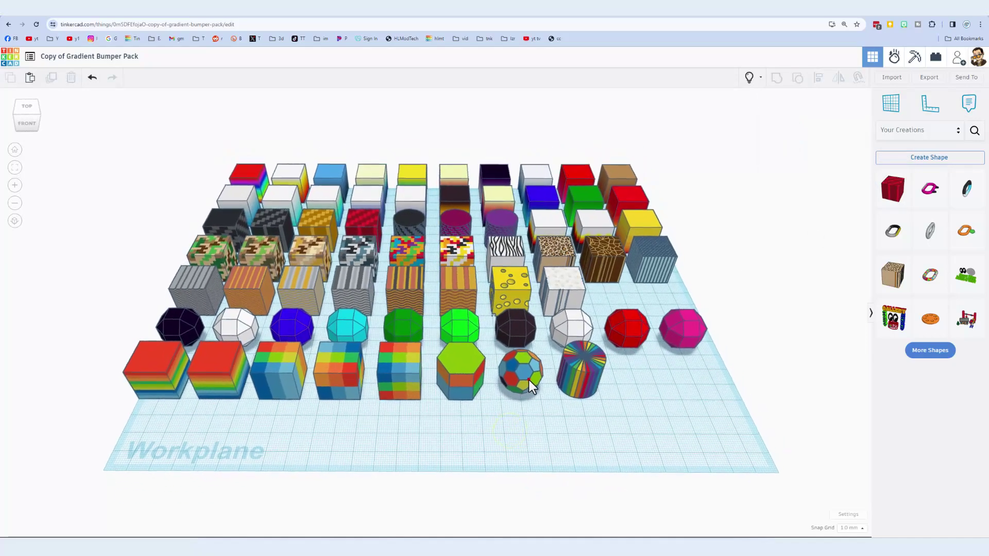
pyautogui.click(528, 382)
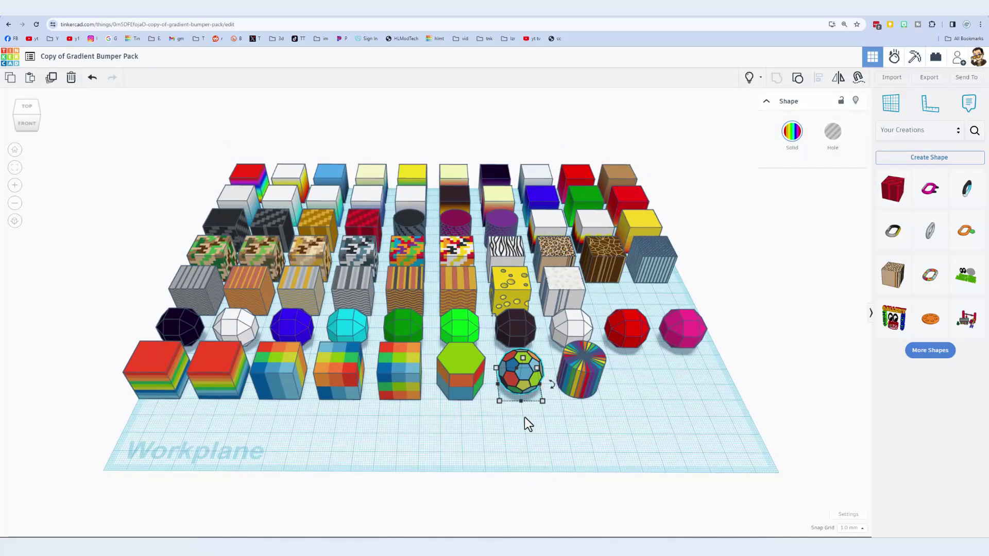
pyautogui.click(917, 156)
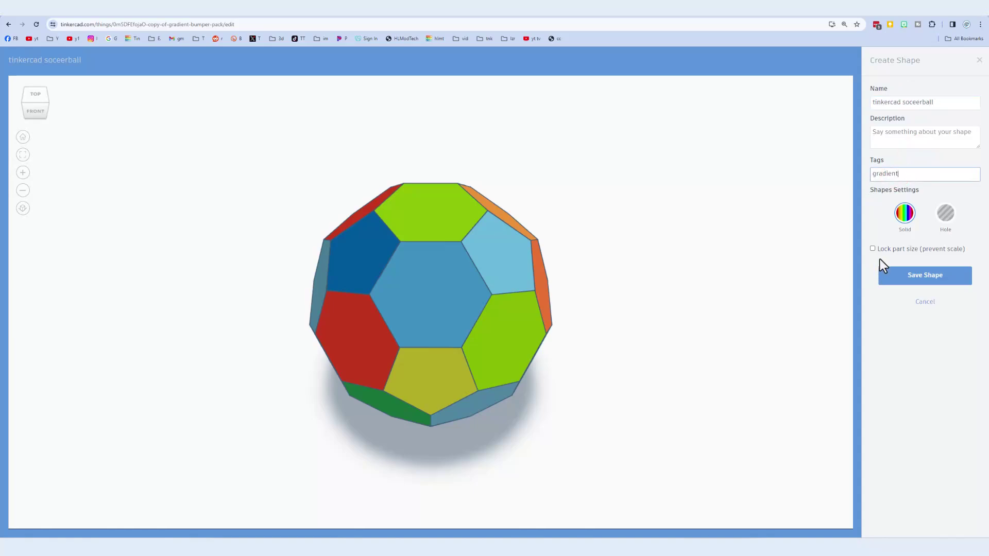
pyautogui.click(892, 283)
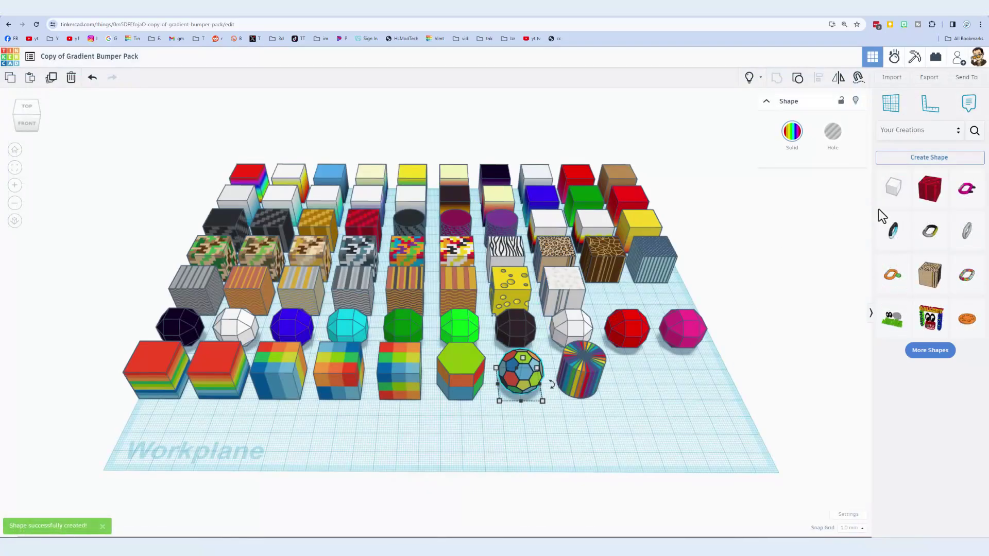
pyautogui.moveTo(684, 380); pyautogui.dragTo(673, 425, button='right')
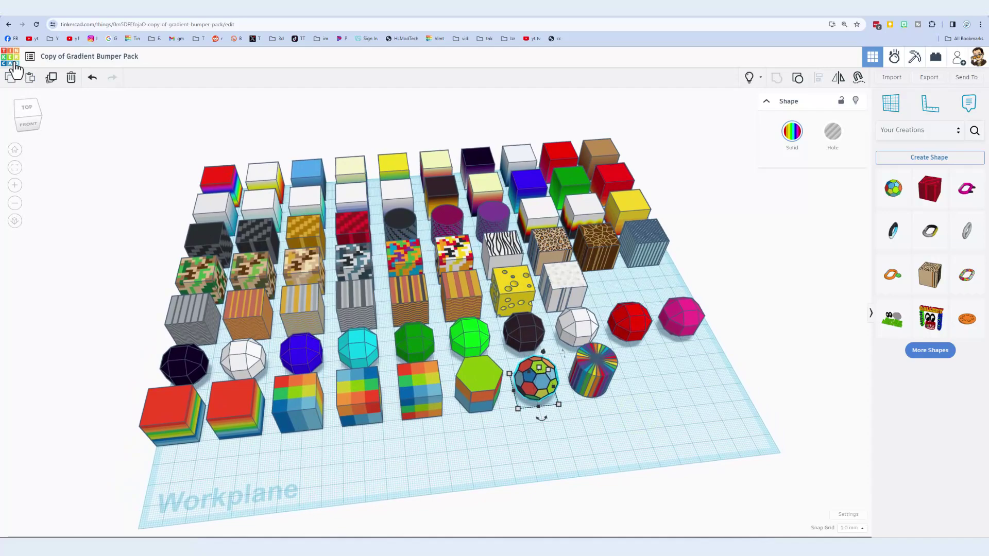
# Step: Return to the chain-link design and check both purple 180° Bent Pipe halves together
pyautogui.click(9, 61)
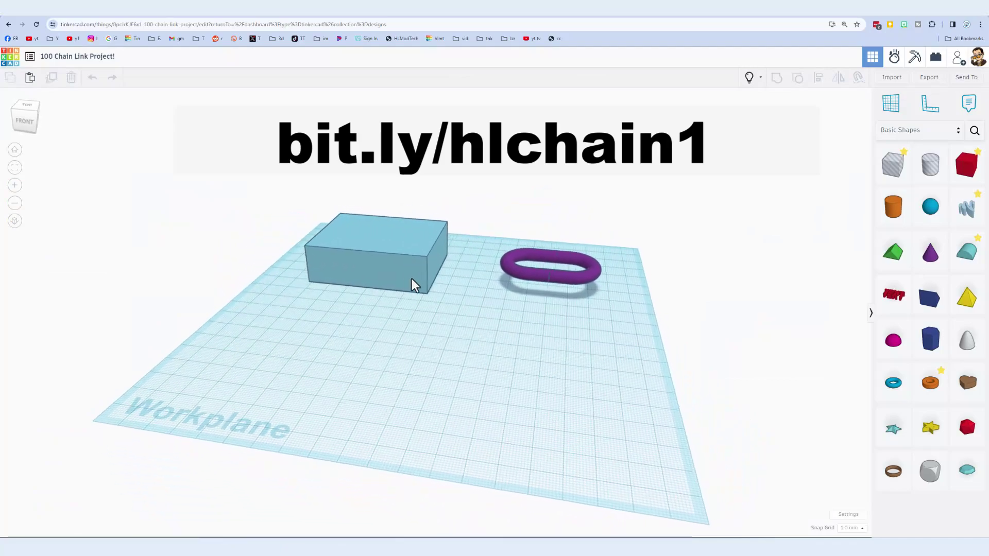
pyautogui.click(522, 277)
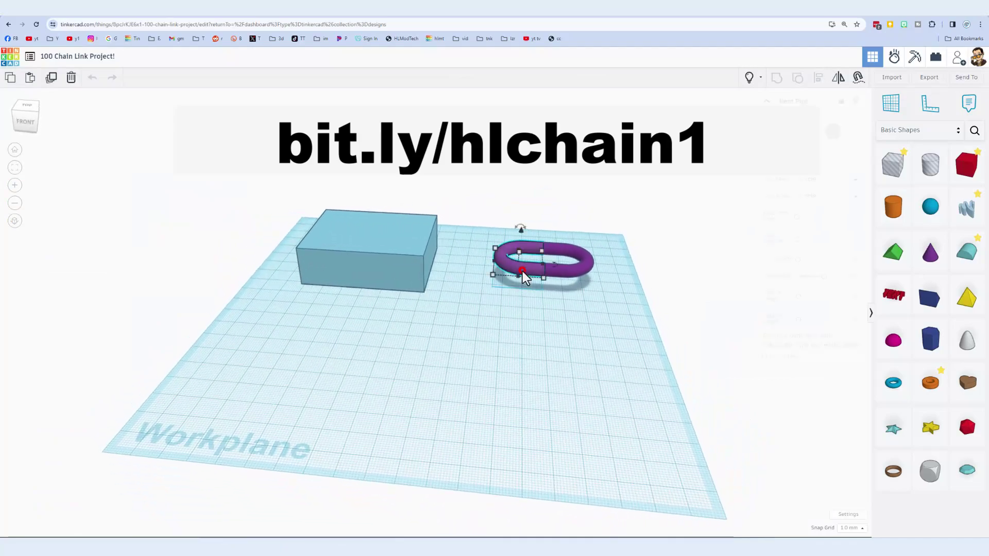
pyautogui.click(572, 271)
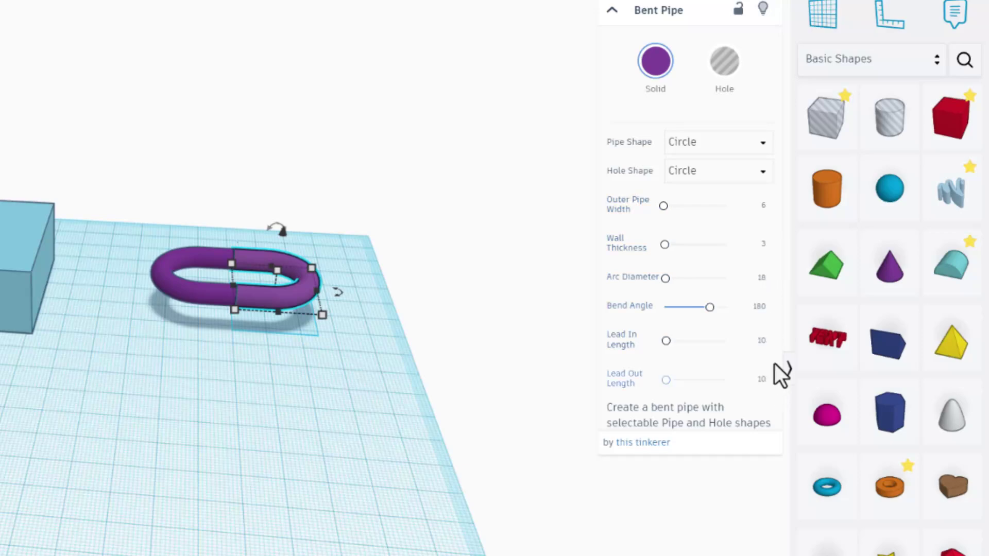
pyautogui.moveTo(435, 378); pyautogui.dragTo(470, 422, button='right')
pyautogui.click(366, 371)
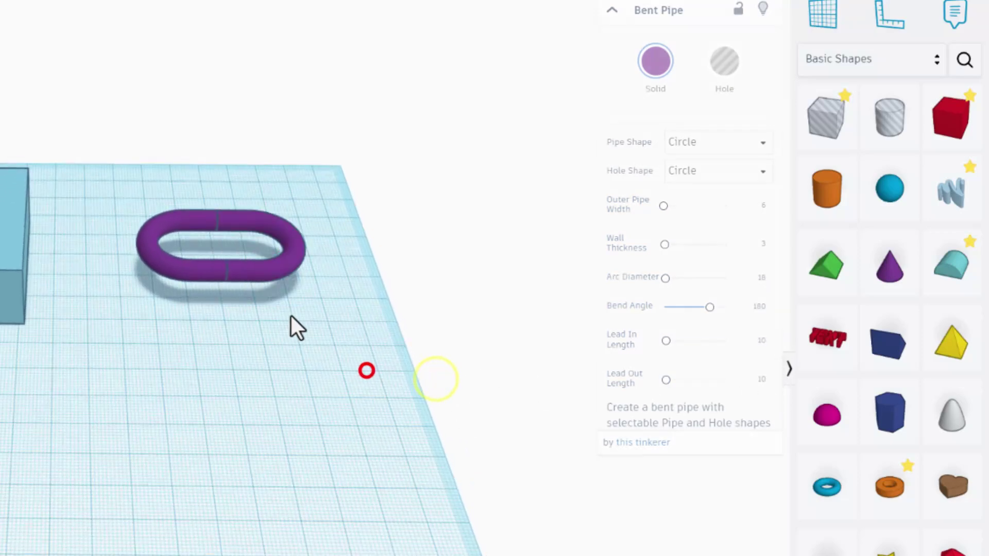
pyautogui.click(285, 316)
pyautogui.moveTo(151, 198); pyautogui.dragTo(256, 285)
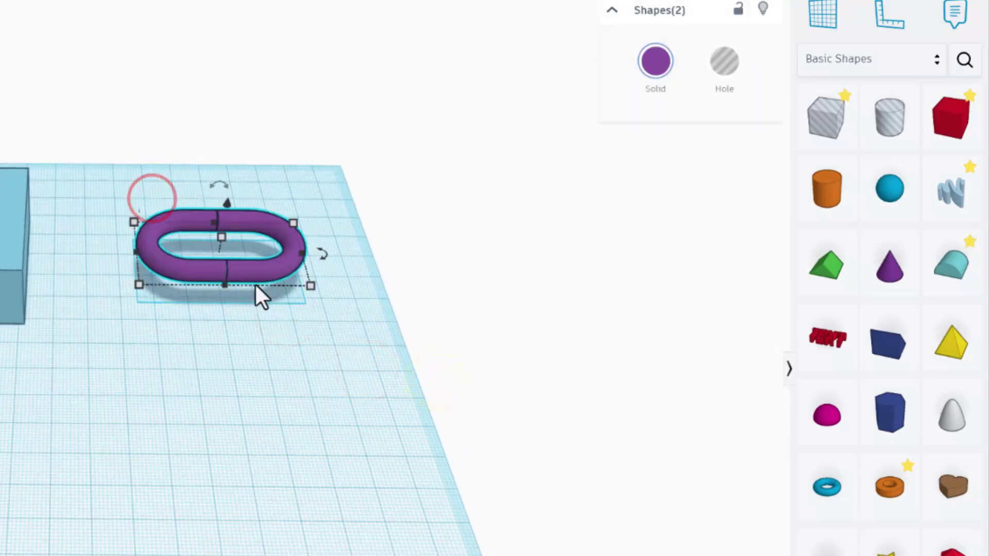
pyautogui.click(256, 285)
pyautogui.moveTo(255, 285); pyautogui.dragTo(242, 308, button='right')
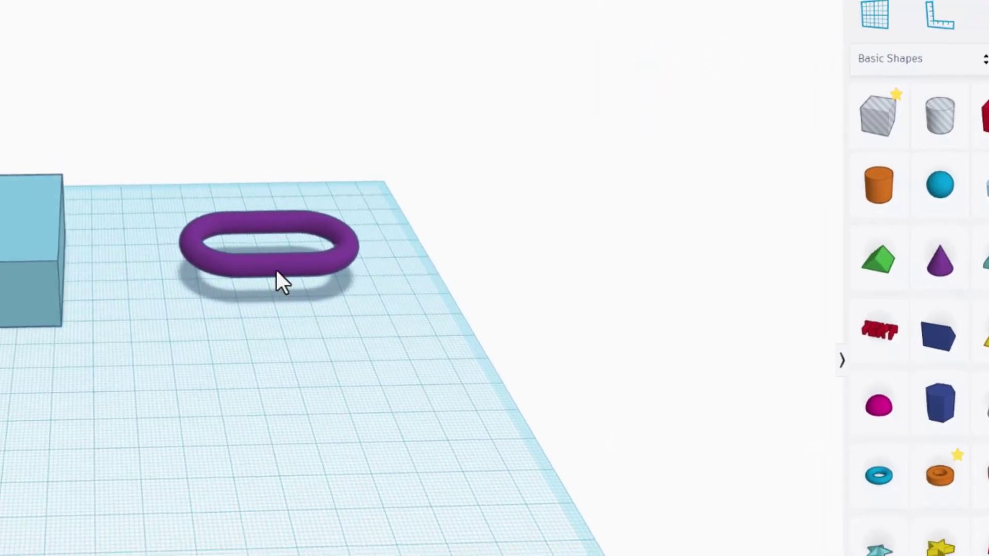
# Step: Ungroup the link-cutout box and move the solid box away from the hole ring
pyautogui.click(213, 269)
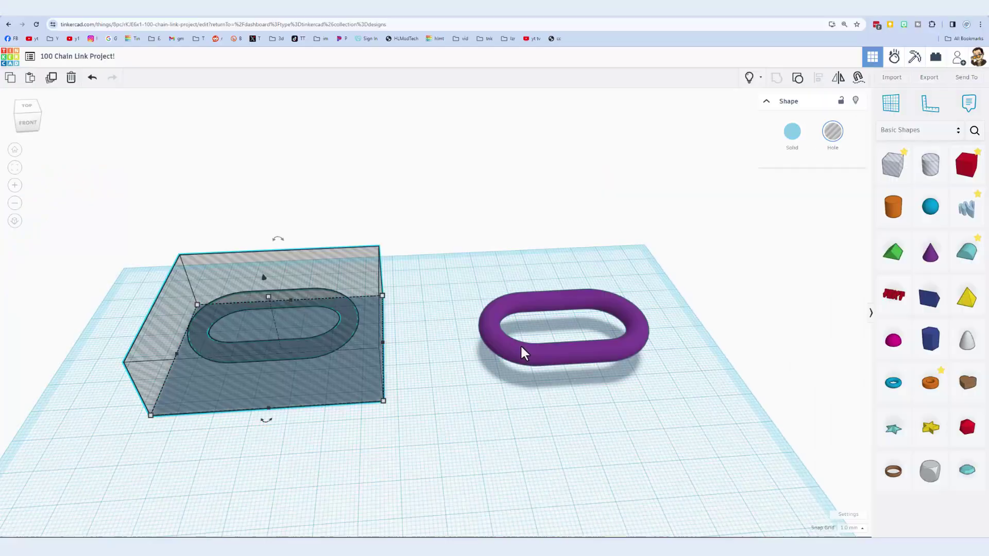
pyautogui.click(454, 401)
pyautogui.click(363, 384)
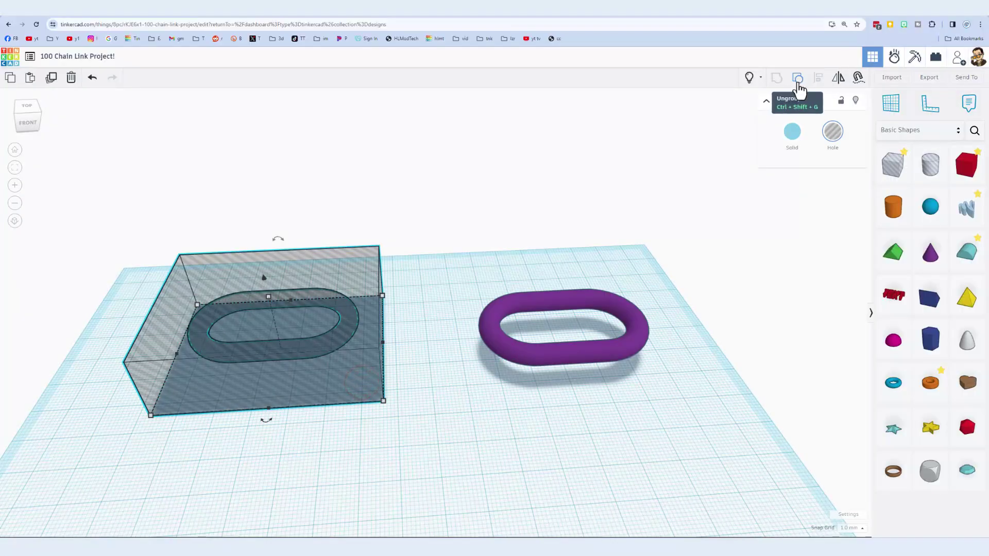
pyautogui.click(798, 81)
pyautogui.click(574, 195)
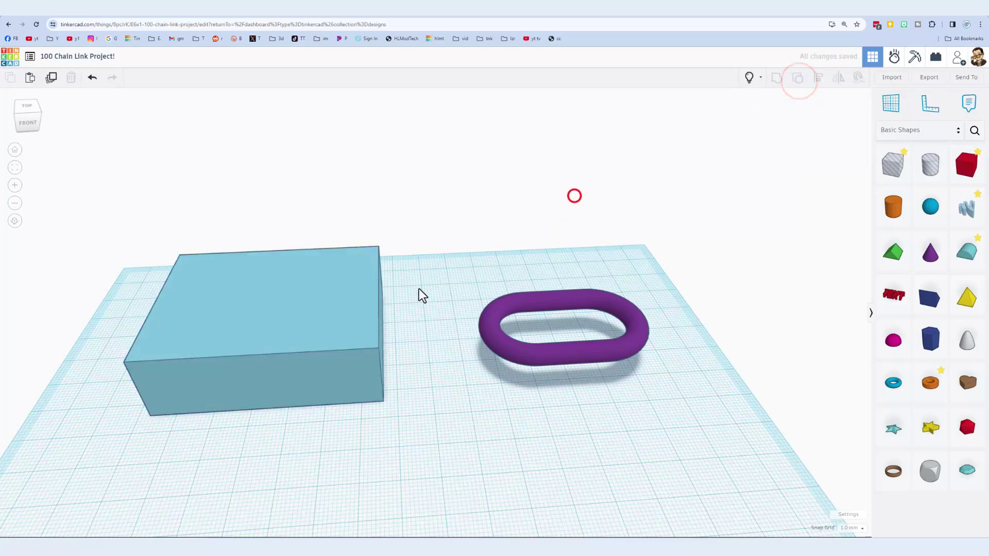
pyautogui.click(344, 312)
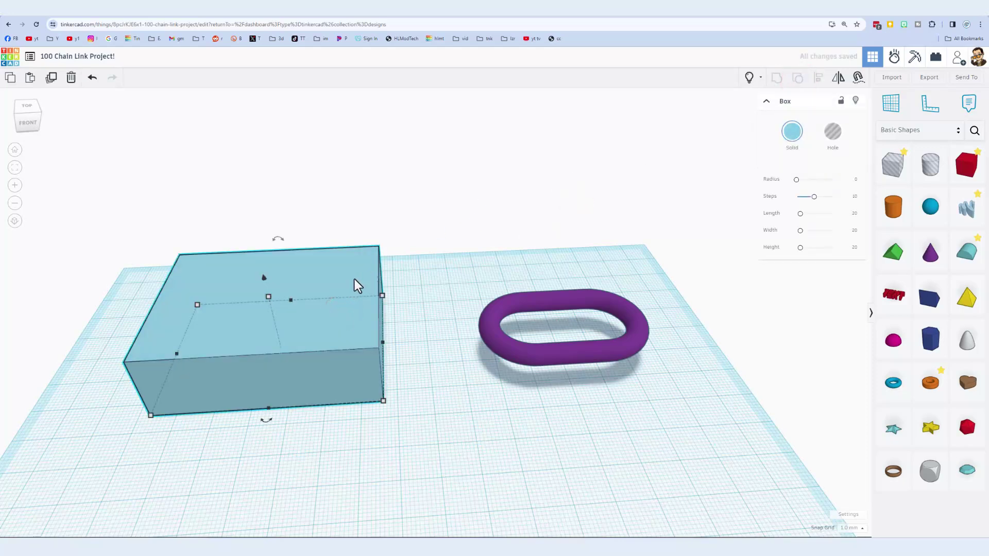
pyautogui.moveTo(353, 278); pyautogui.dragTo(629, 168)
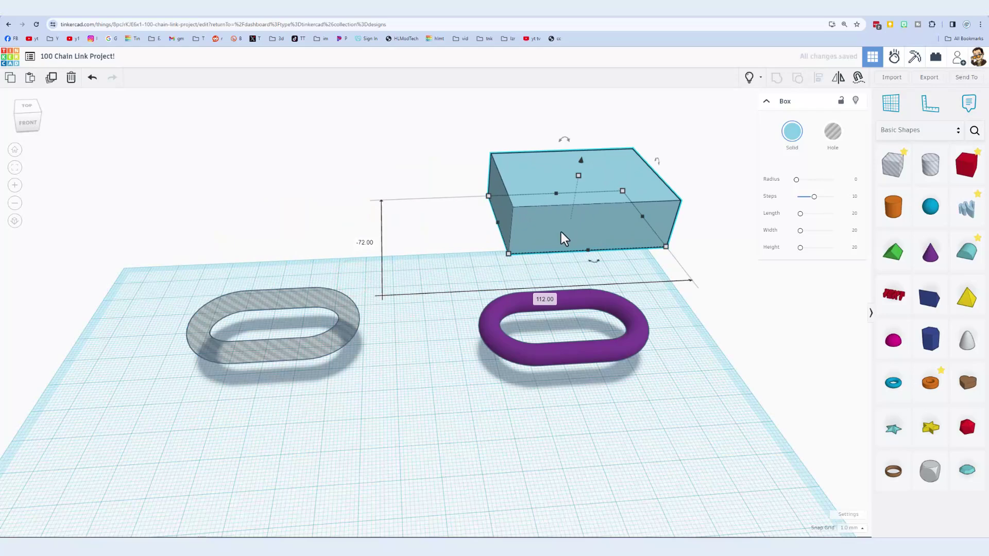
# Step: Keep the grey ring as a hole and move the box back over it
pyautogui.click(281, 354)
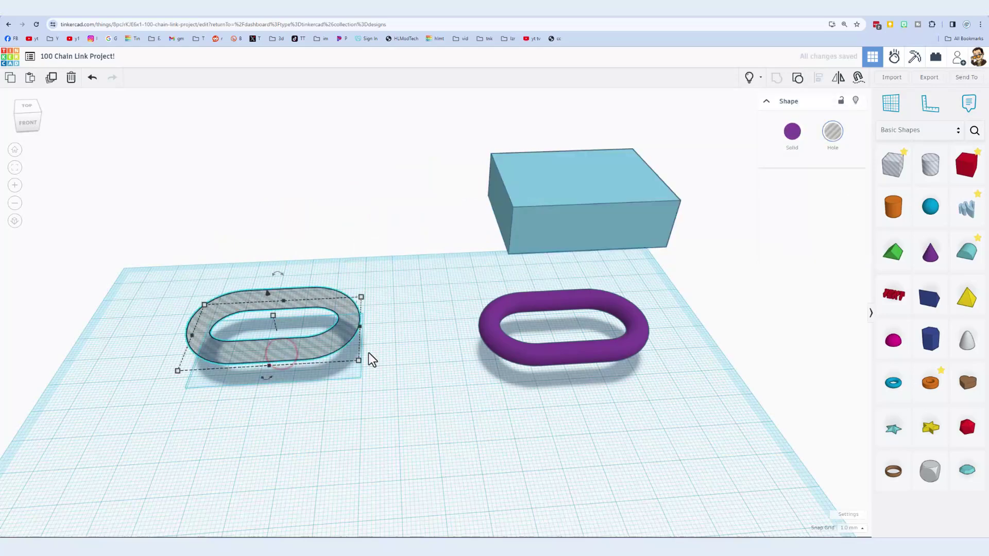
pyautogui.click(792, 132)
pyautogui.click(830, 132)
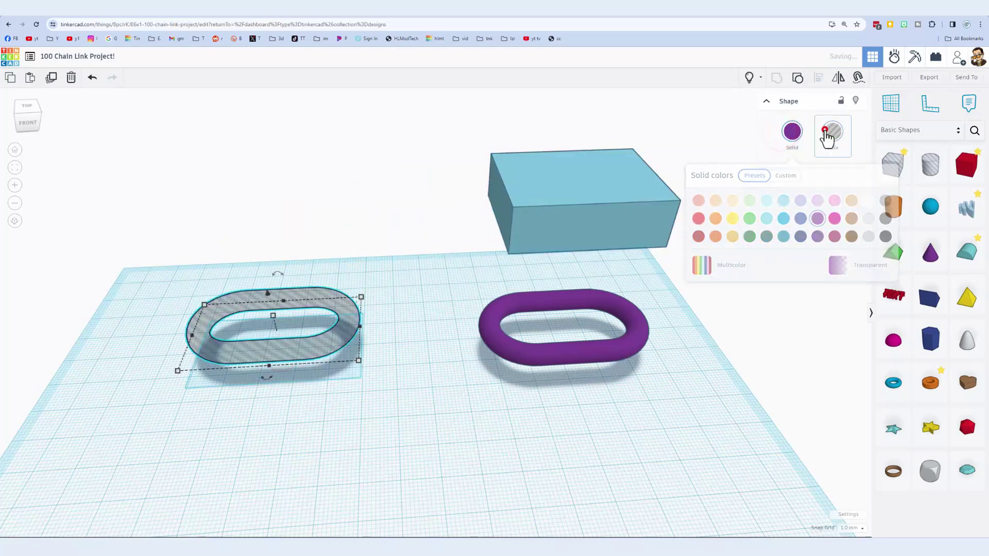
pyautogui.click(466, 268)
pyautogui.moveTo(541, 239); pyautogui.dragTo(352, 254)
pyautogui.click(445, 262)
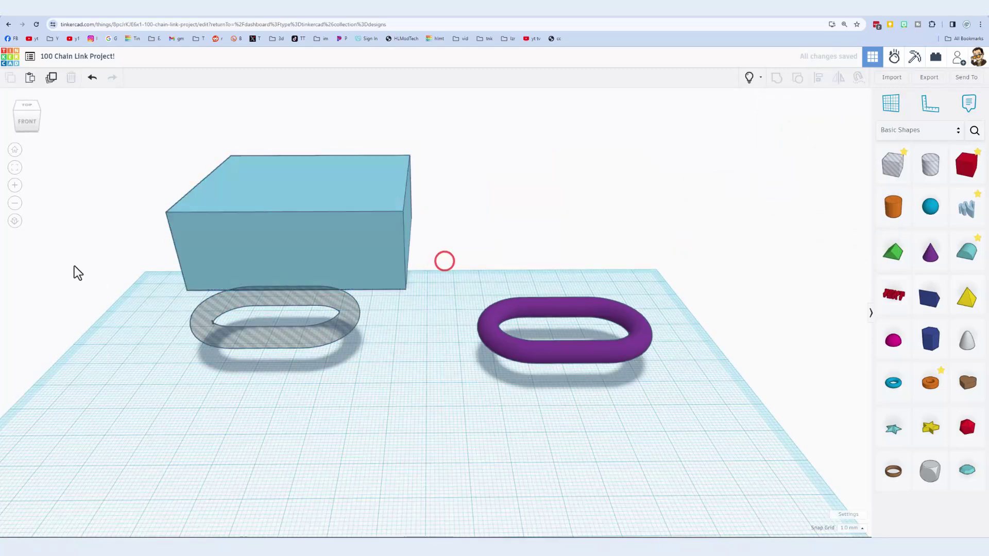
# Step: Align box and ring centred front-to-back and side-to-side, resizing the box to enclose it
pyautogui.moveTo(105, 230); pyautogui.dragTo(261, 359)
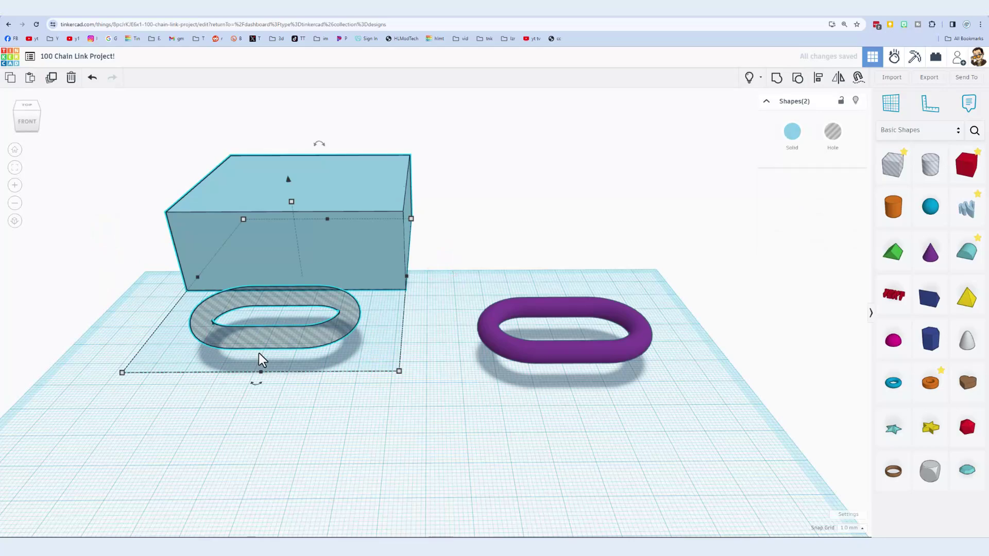
pyautogui.press('l')
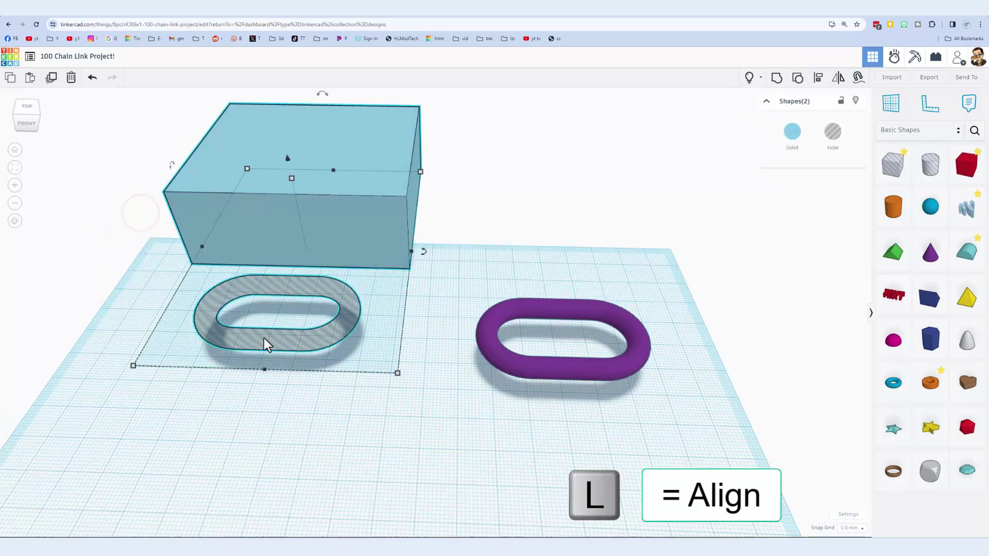
pyautogui.press('l')
pyautogui.click(259, 383)
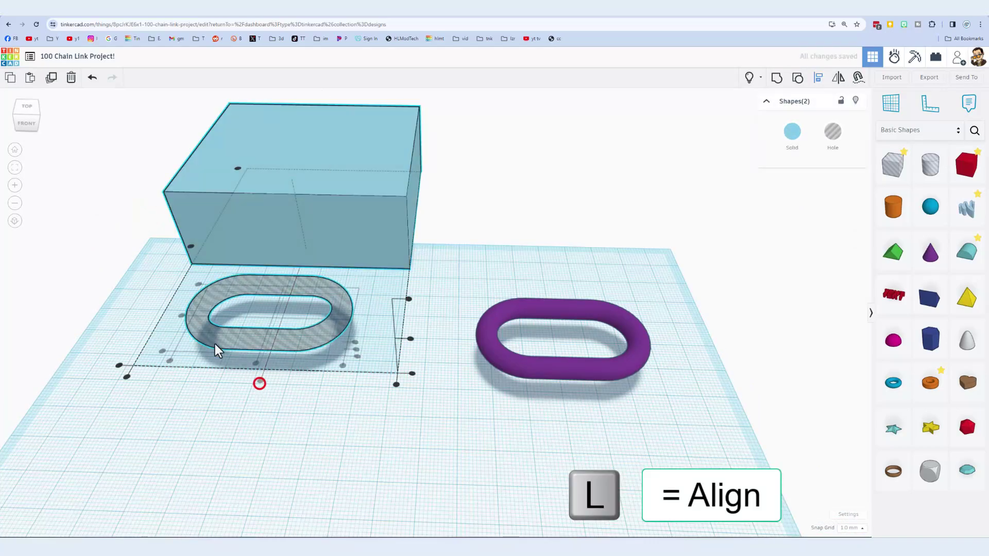
pyautogui.click(410, 339)
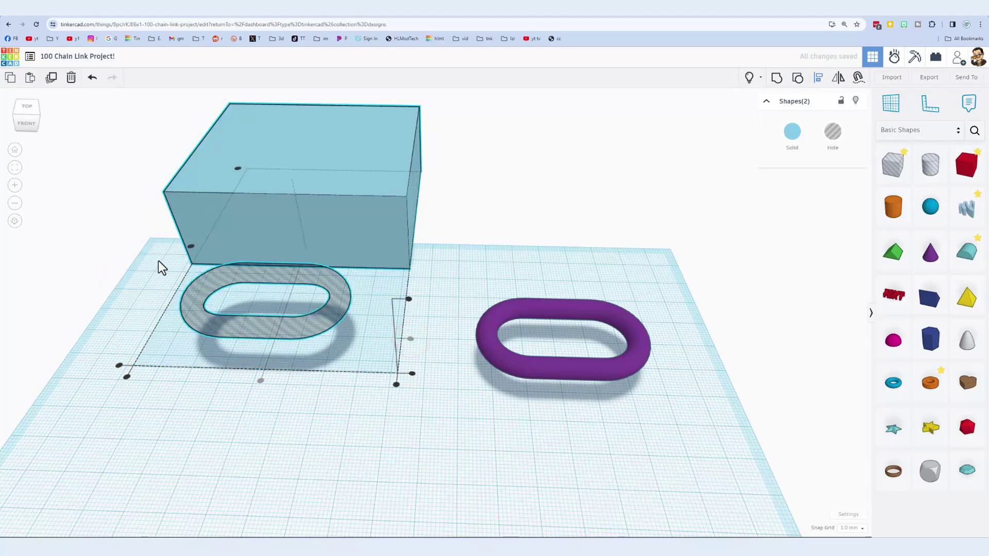
pyautogui.click(15, 116)
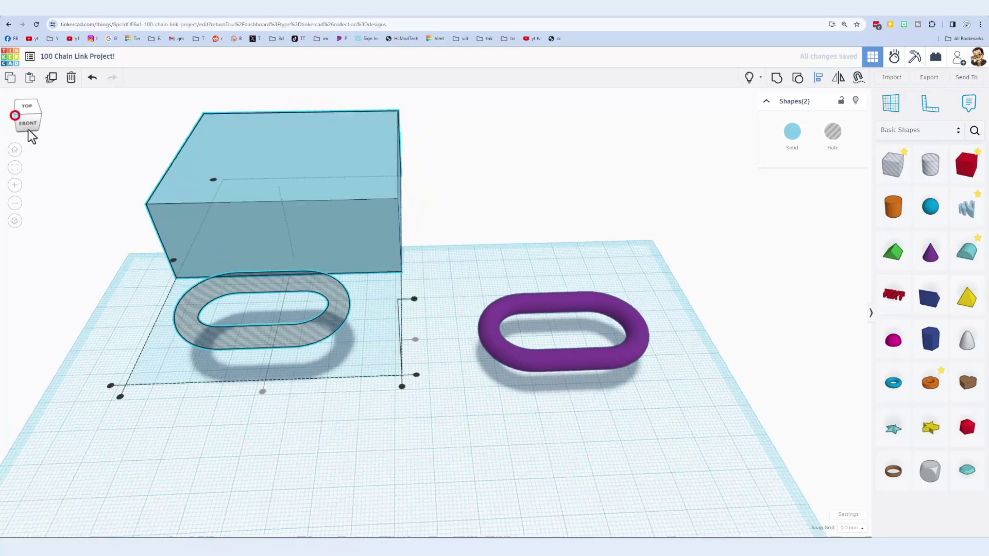
pyautogui.moveTo(62, 430); pyautogui.dragTo(137, 463)
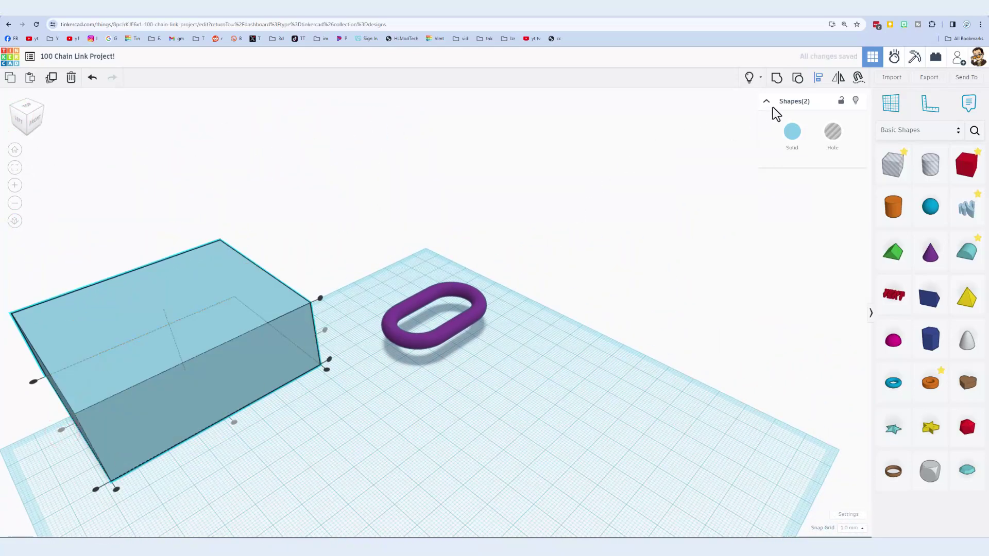
# Step: Group the box and ring, move the block right, and set it to Hole
pyautogui.click(776, 79)
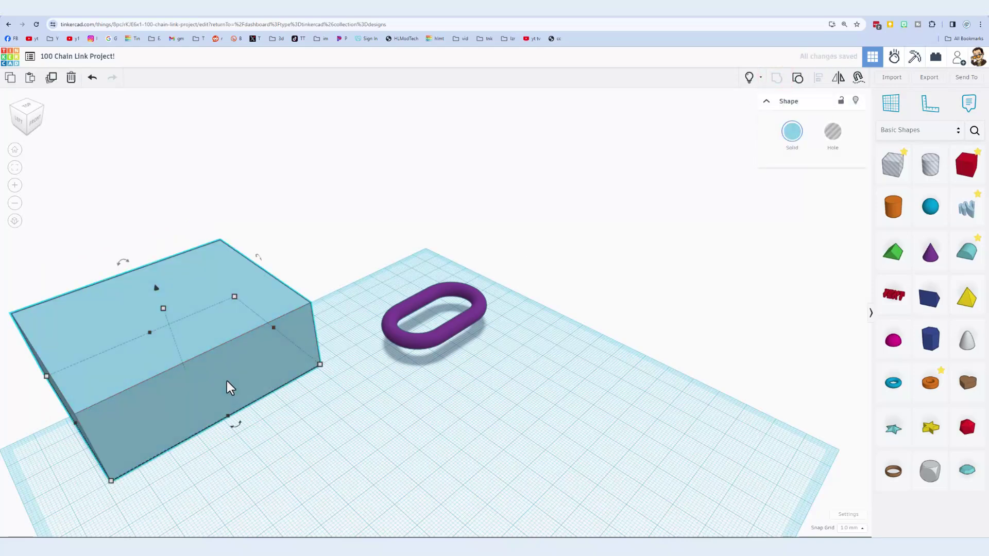
pyautogui.moveTo(226, 382); pyautogui.dragTo(530, 430)
pyautogui.moveTo(530, 430); pyautogui.dragTo(342, 412, button='right')
pyautogui.click(827, 135)
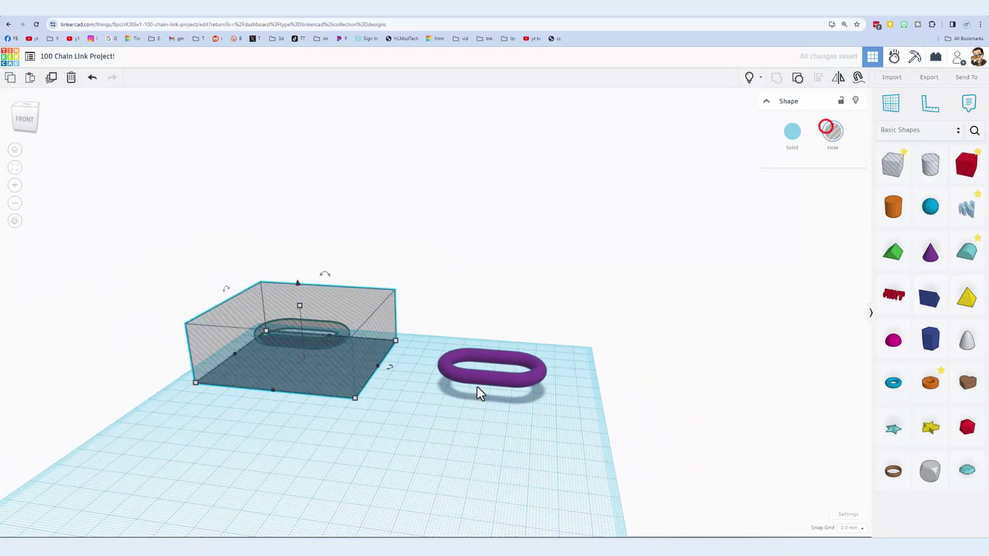
pyautogui.click(457, 427)
pyautogui.moveTo(457, 428); pyautogui.dragTo(527, 425, button='right')
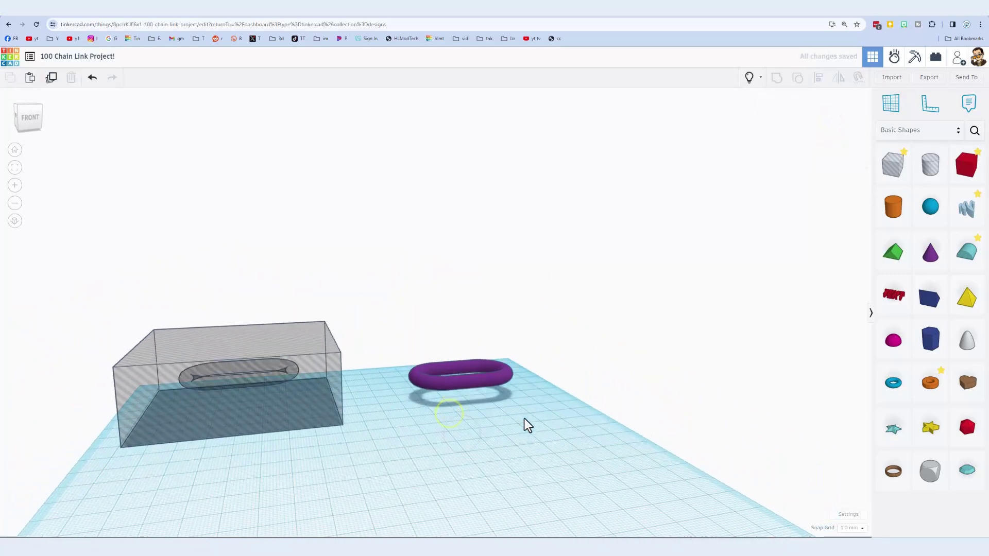
pyautogui.click(382, 421)
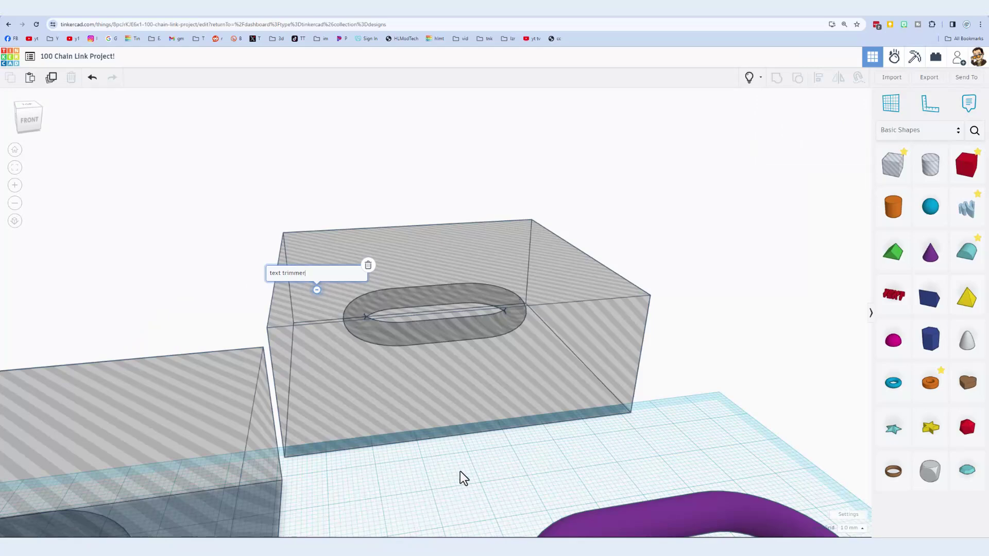
pyautogui.moveTo(464, 478); pyautogui.dragTo(448, 404, button='right')
pyautogui.scroll(-2, 515, 408)
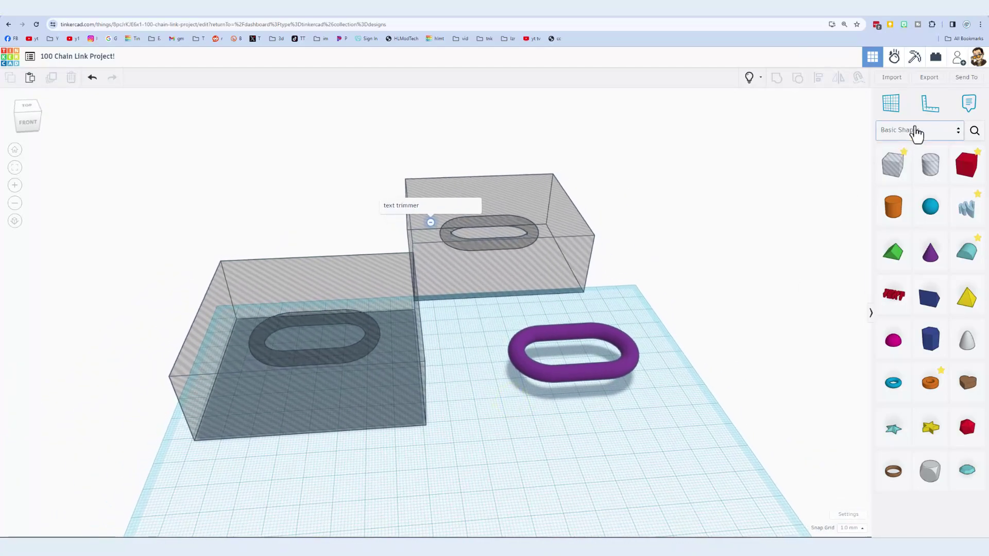
# Step: Place the red carbon fiber cube from Your Creations on the workplane
pyautogui.click(916, 132)
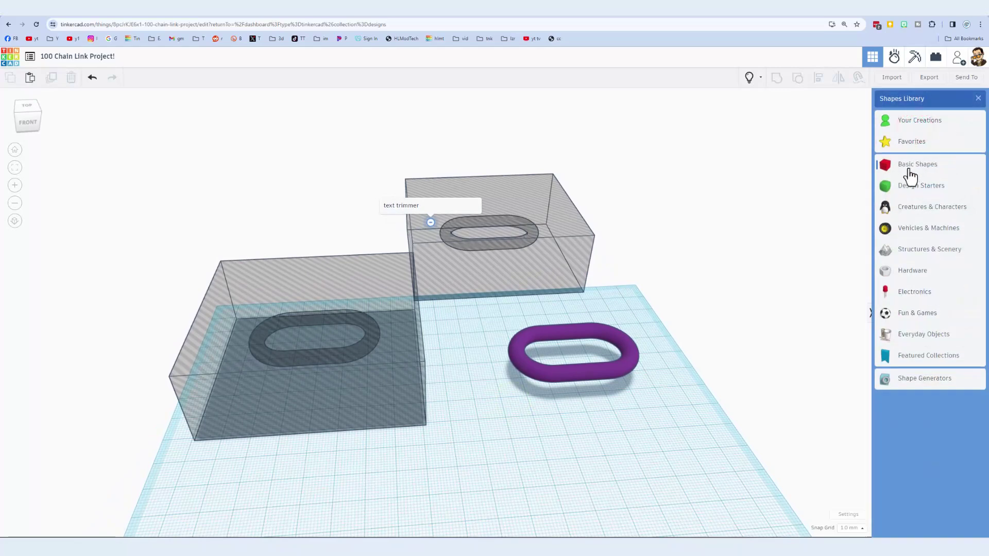
pyautogui.click(912, 122)
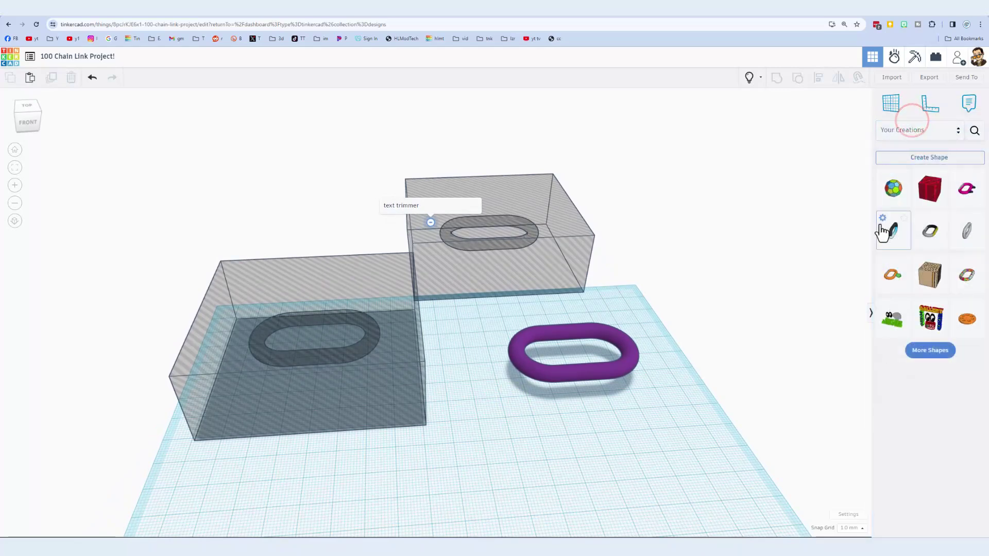
pyautogui.click(932, 203)
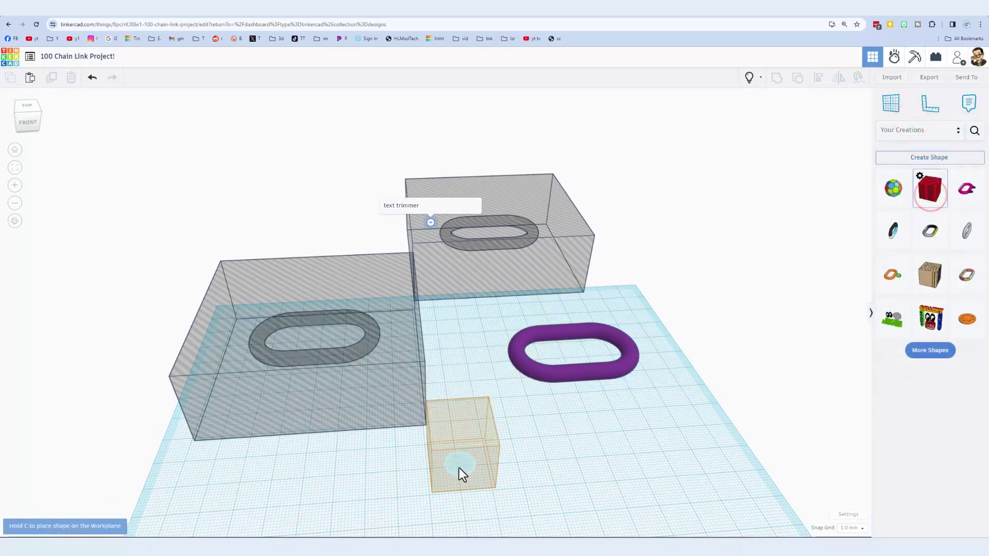
pyautogui.click(395, 479)
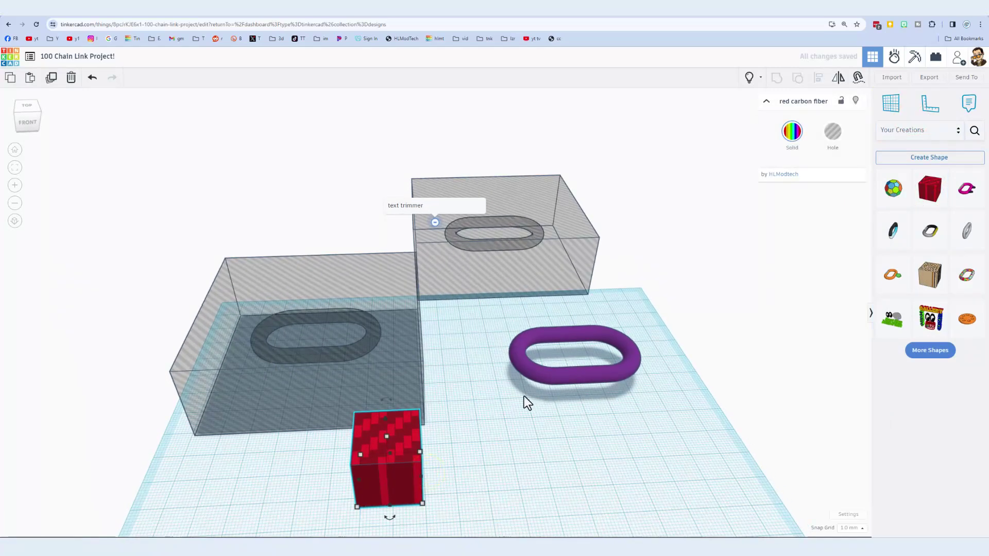
# Step: Anchor the ruler at the cube's corner and set its position offset to 0.00
pyautogui.press('r')
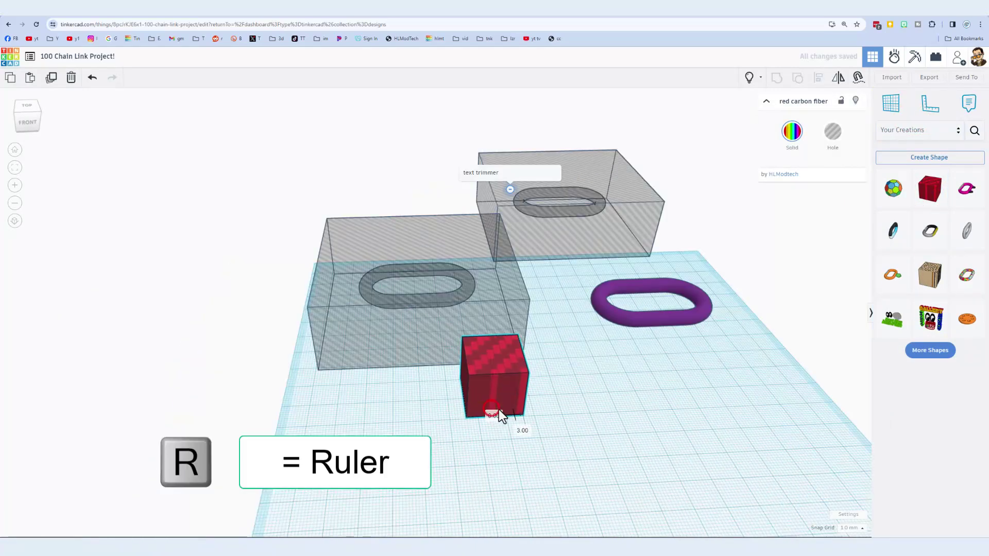
pyautogui.click(533, 441)
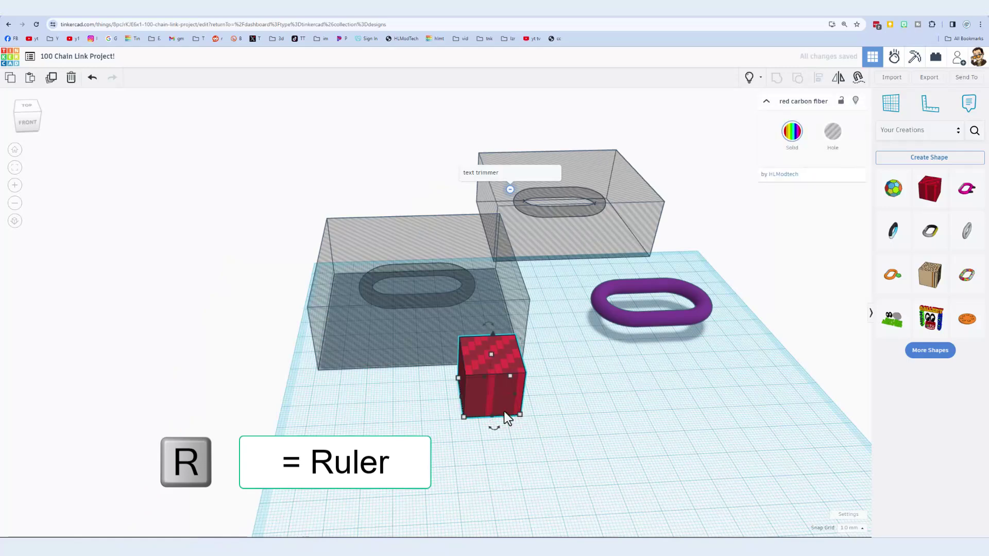
pyautogui.press('r')
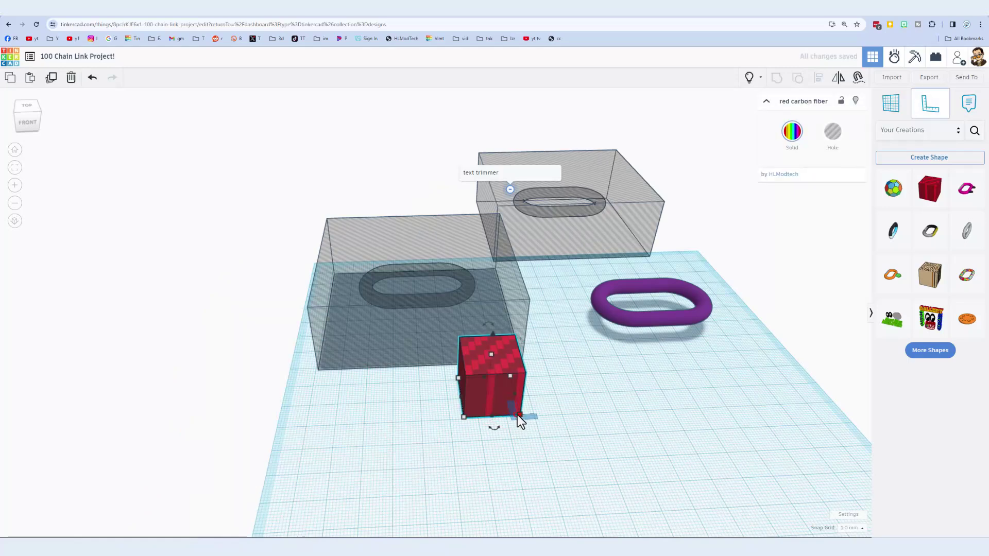
pyautogui.click(463, 415)
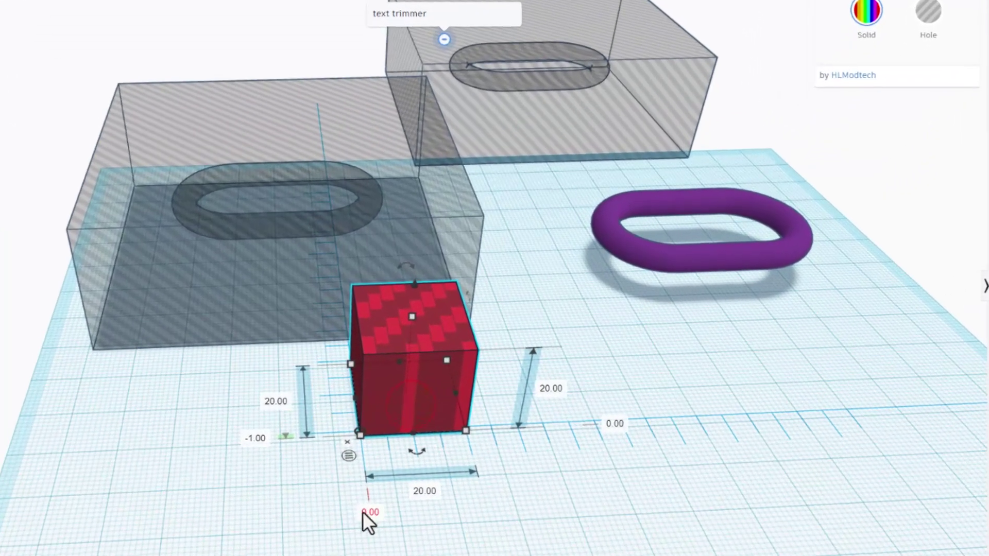
pyautogui.click(434, 478)
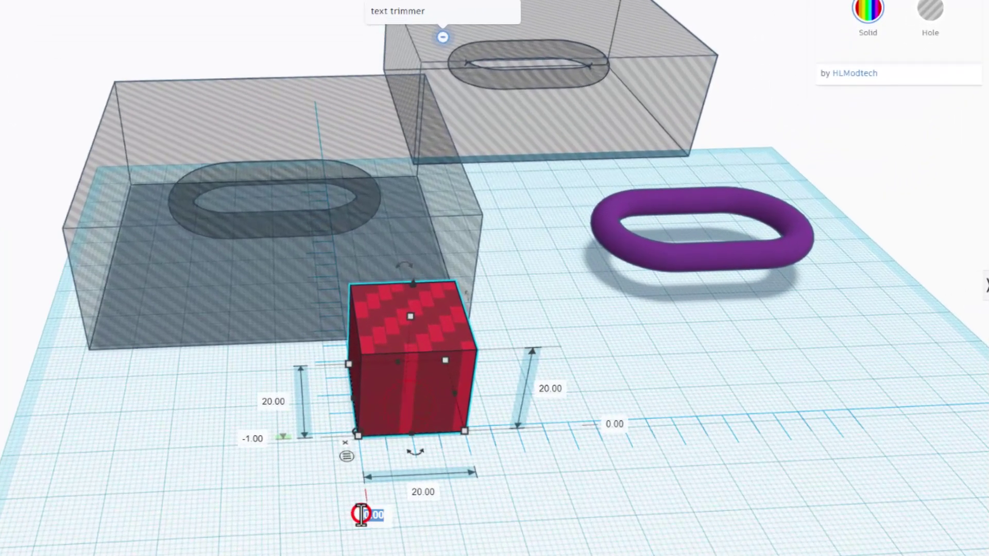
pyautogui.click(244, 439)
pyautogui.click(331, 492)
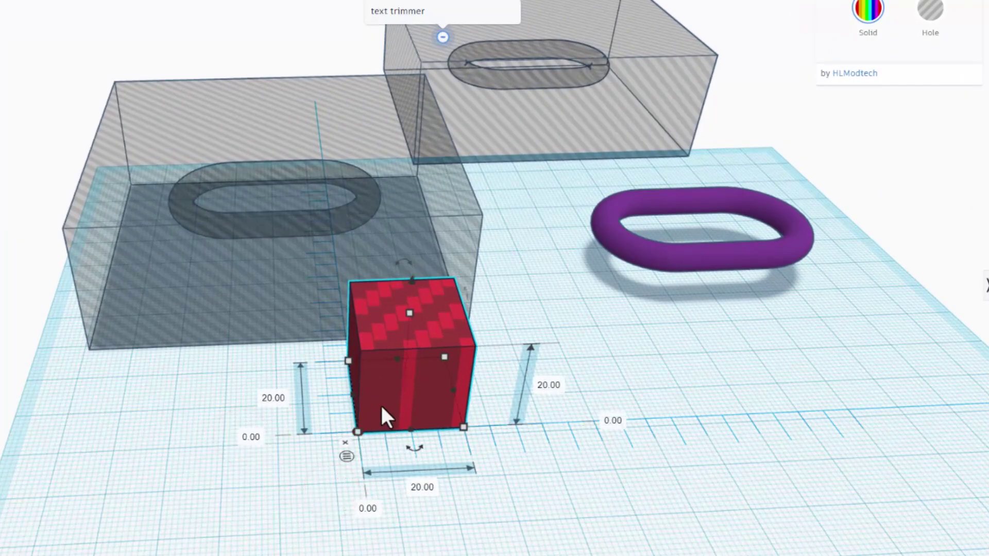
# Step: Duplicate the red cube at a 20 mm offset, then again for a row of three
pyautogui.hotkey('ctrl', 'd')
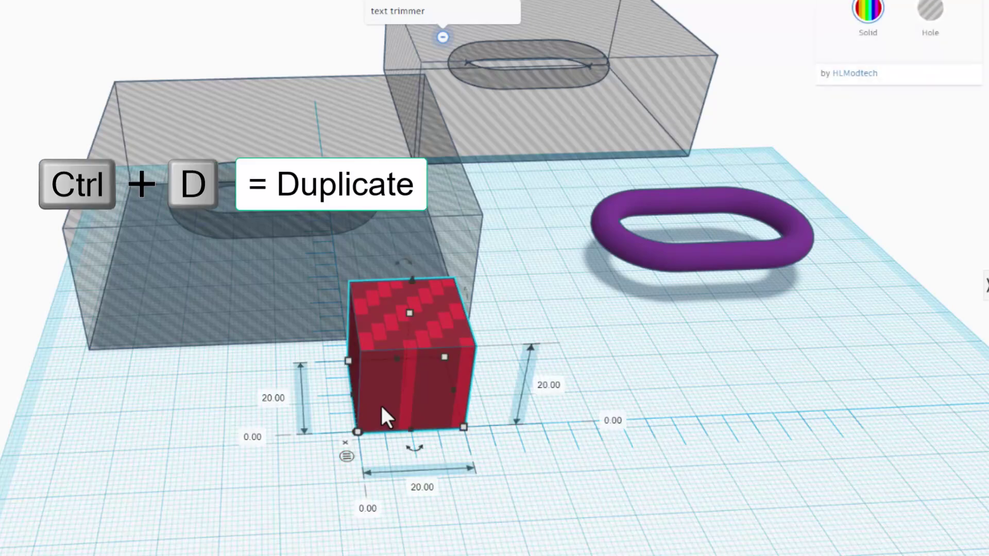
pyautogui.hotkey('shift', 'Left')
pyautogui.hotkey('shift', 'Left')
pyautogui.hotkey('shift', 'Left')
pyautogui.hotkey('shift', 'Left')
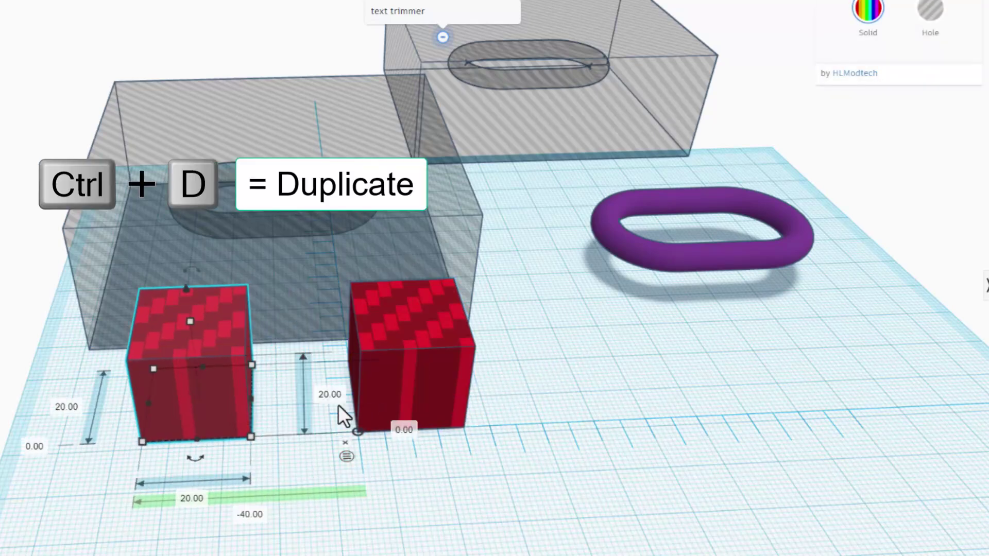
pyautogui.click(253, 516)
pyautogui.write('20')
pyautogui.press('Return')
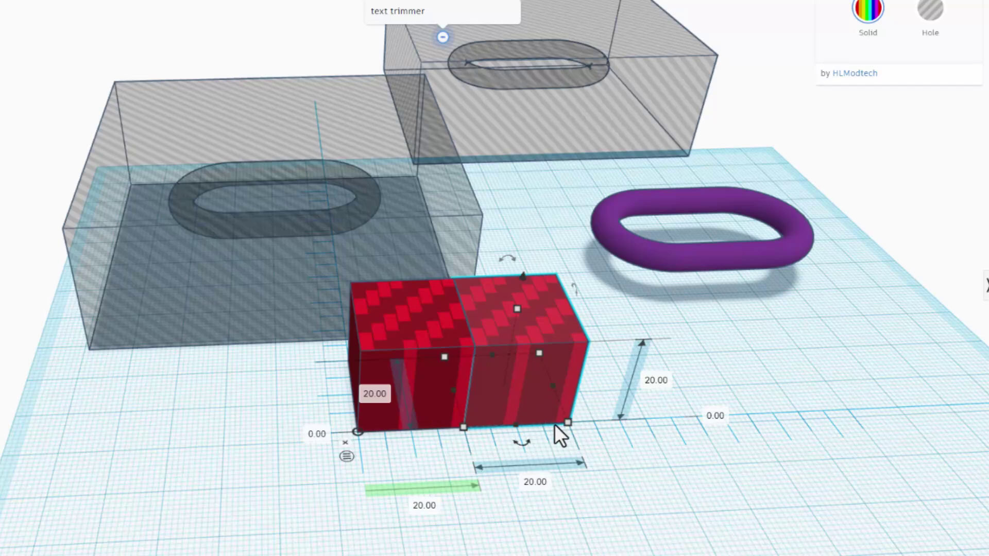
pyautogui.hotkey('ctrl', 'd')
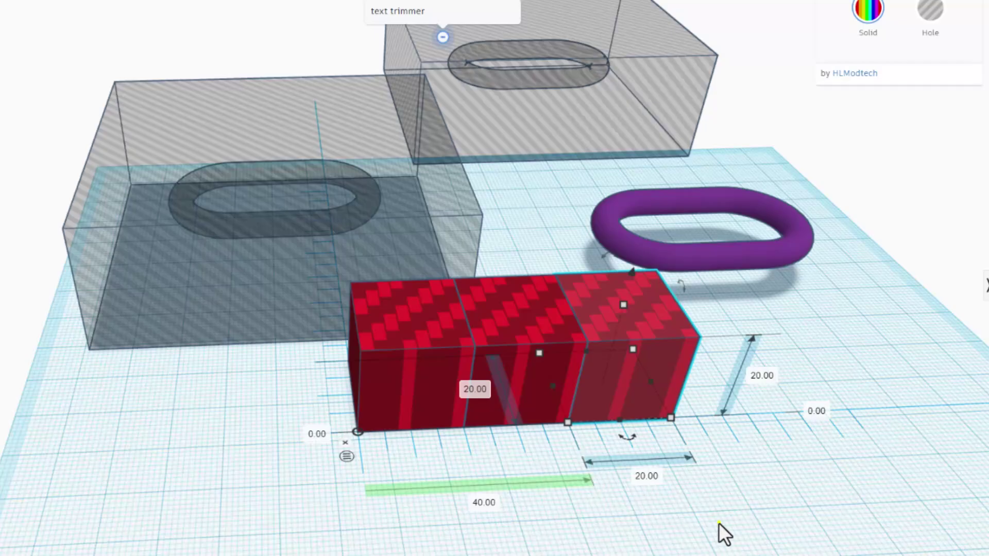
# Step: Duplicate the three-cube row and place the copy at offset -20 against the first
pyautogui.moveTo(720, 525); pyautogui.dragTo(492, 489, button='right')
pyautogui.moveTo(313, 417); pyautogui.dragTo(797, 400)
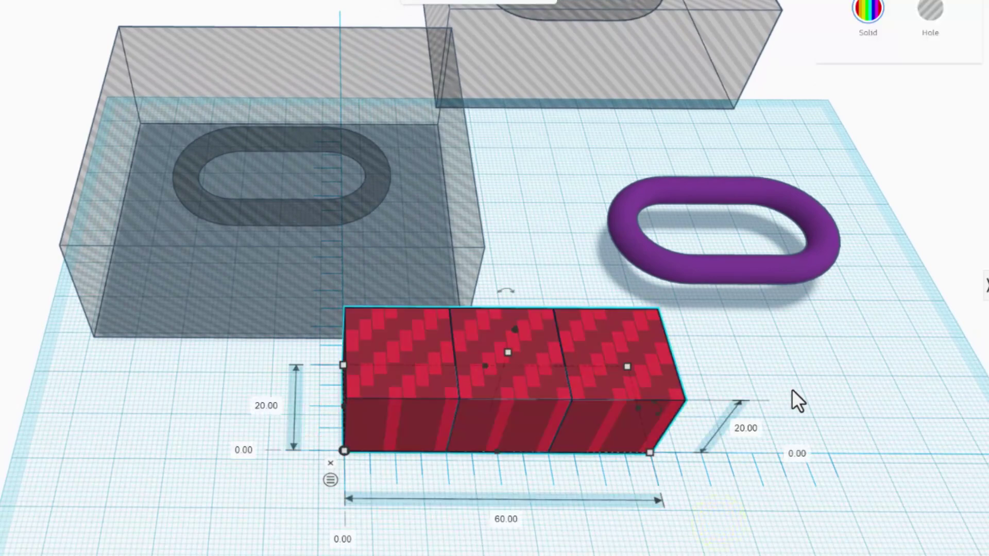
pyautogui.hotkey('ctrl', 'd')
pyautogui.moveTo(792, 390); pyautogui.dragTo(792, 345, button='middle')
pyautogui.hotkey('shift', 'Down')
pyautogui.hotkey('shift', 'Down')
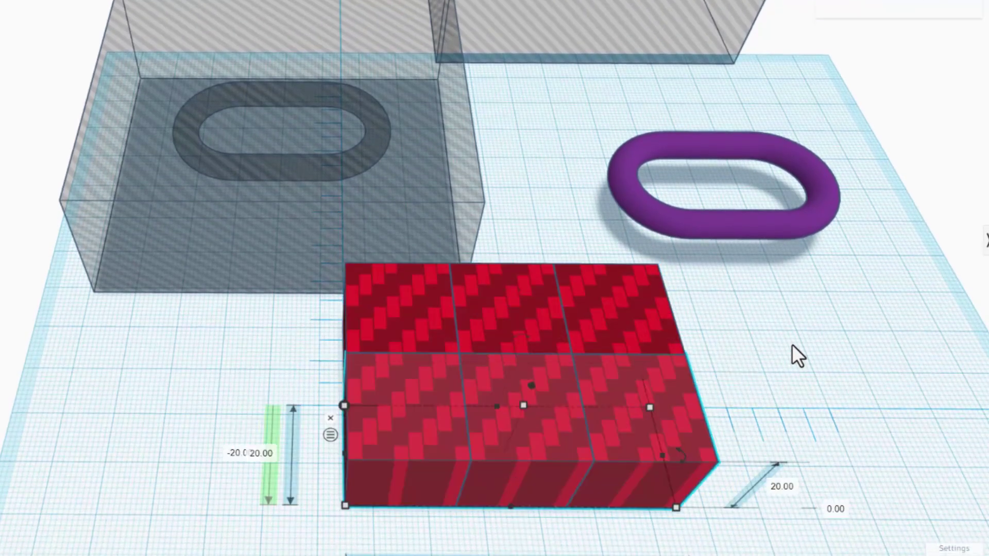
pyautogui.hotkey('shift', 'Down')
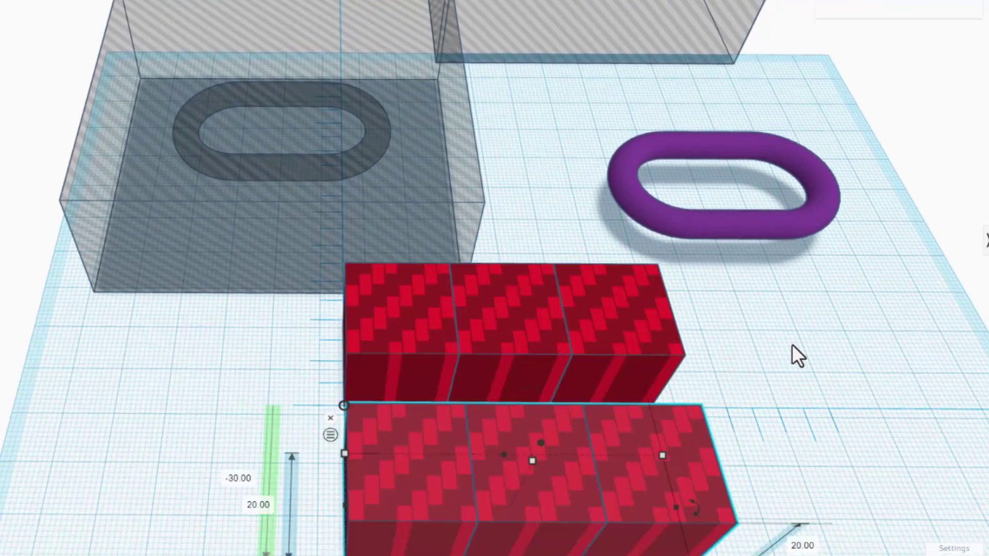
pyautogui.click(225, 478)
pyautogui.click(243, 478)
pyautogui.write('-20')
pyautogui.press('Return')
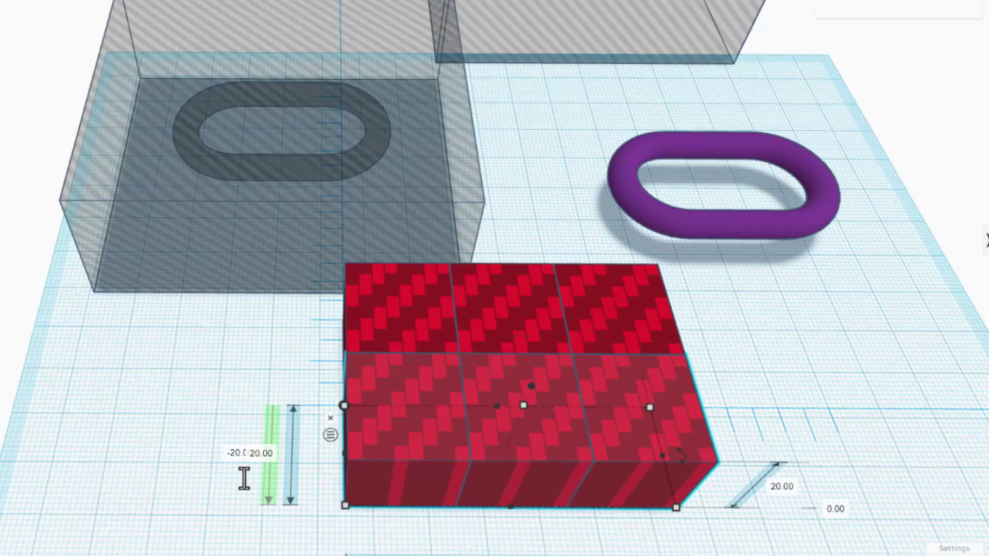
pyautogui.moveTo(88, 404)
pyautogui.mouseDown(button='right')
pyautogui.moveTo(245, 385)
pyautogui.moveTo(425, 388)
pyautogui.moveTo(345, 450)
pyautogui.moveTo(287, 465)
pyautogui.moveTo(243, 455)
pyautogui.moveTo(592, 410)
pyautogui.moveTo(590, 401)
pyautogui.mouseUp(button='right')
# Step: Move the red cube block into the ring hole box and group them together
pyautogui.moveTo(592, 410); pyautogui.dragTo(338, 154)
pyautogui.moveTo(387, 213); pyautogui.dragTo(471, 515, button='right')
pyautogui.click(472, 507)
pyautogui.moveTo(408, 459); pyautogui.dragTo(165, 175, button='right')
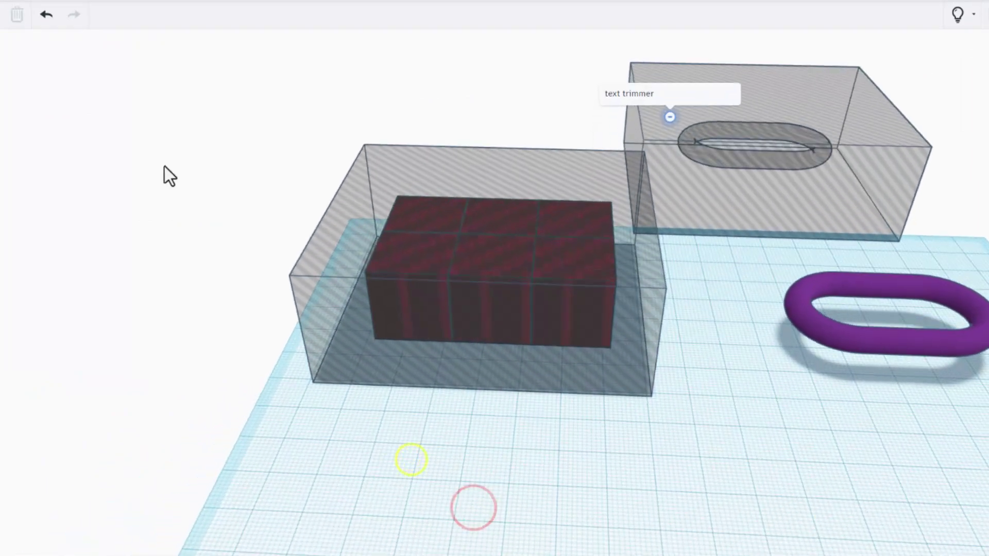
pyautogui.moveTo(179, 155); pyautogui.dragTo(582, 412)
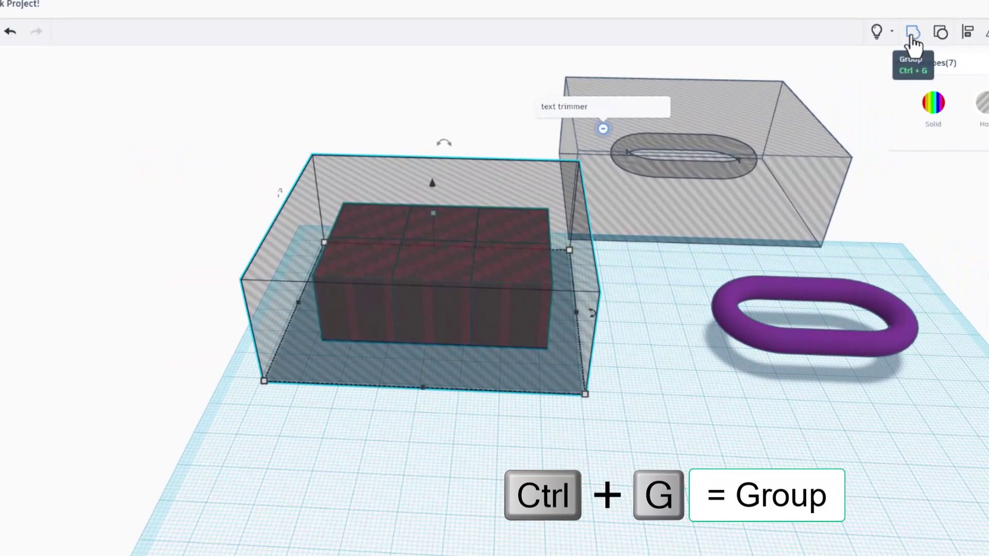
pyautogui.click(910, 34)
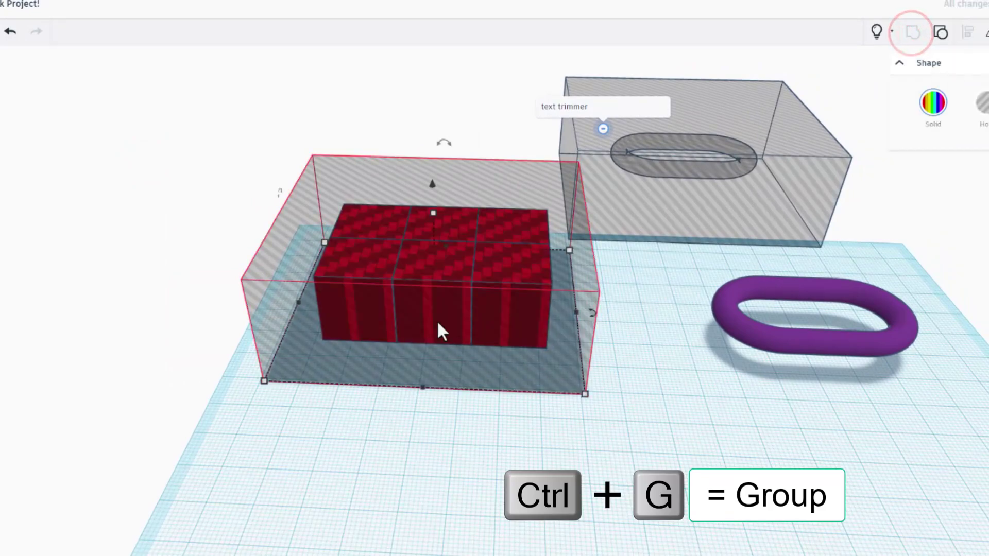
pyautogui.scroll(2, 442, 292)
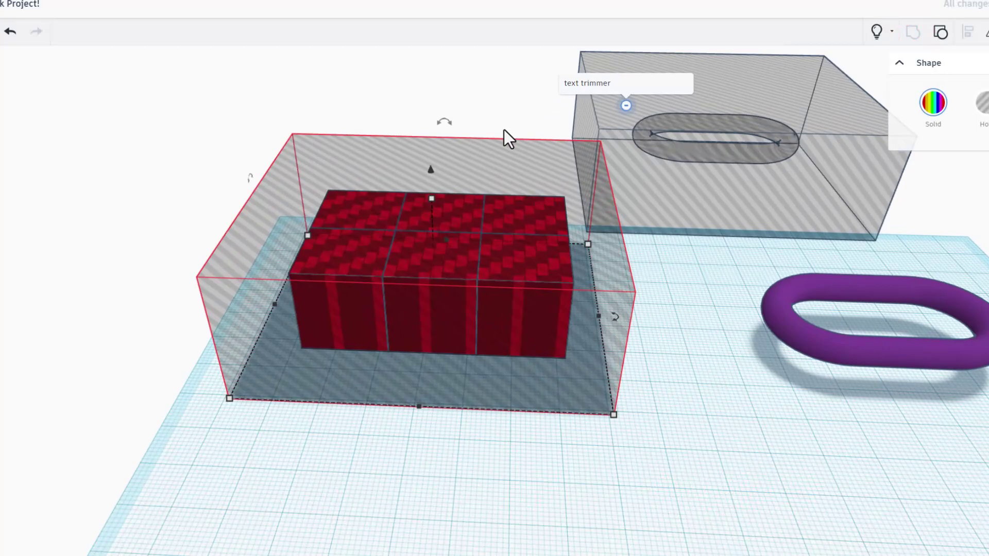
pyautogui.moveTo(510, 105); pyautogui.dragTo(559, 90, button='right')
pyautogui.moveTo(464, 281)
pyautogui.mouseDown(button='right')
pyautogui.moveTo(408, 309)
pyautogui.moveTo(393, 271)
pyautogui.moveTo(451, 288)
pyautogui.mouseUp(button='right')
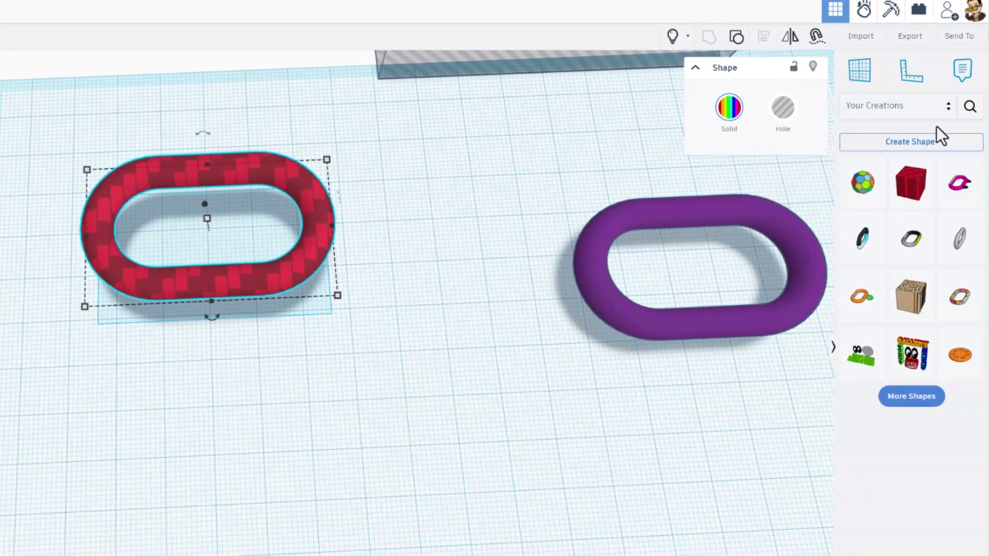
# Step: From Favorites, drag the orange script Text shape onto the red link
pyautogui.click(898, 106)
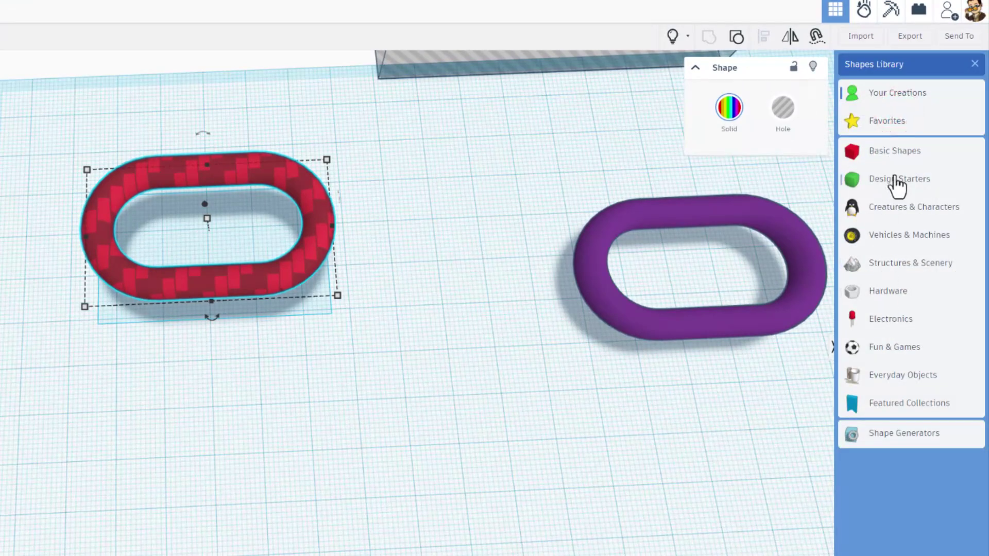
pyautogui.click(896, 154)
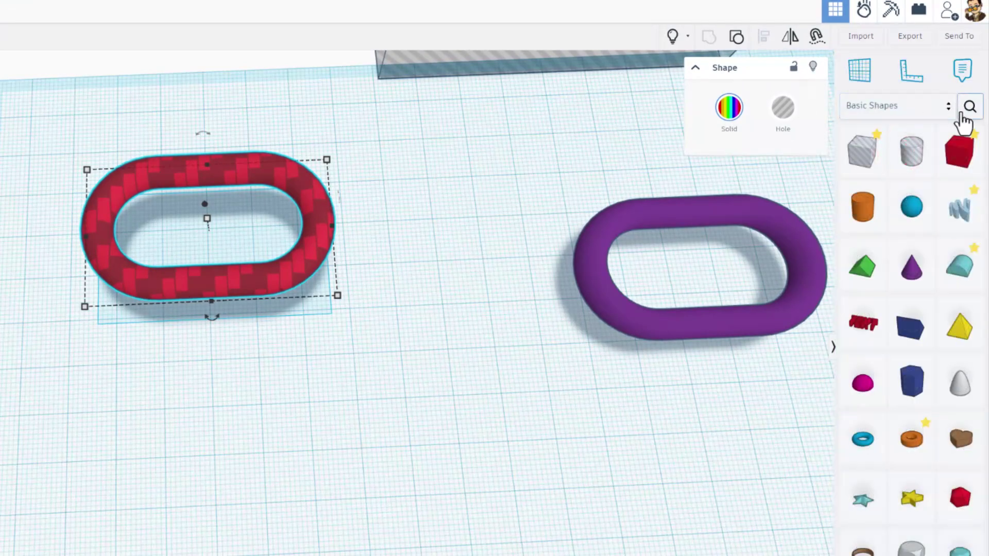
pyautogui.click(926, 107)
pyautogui.click(884, 122)
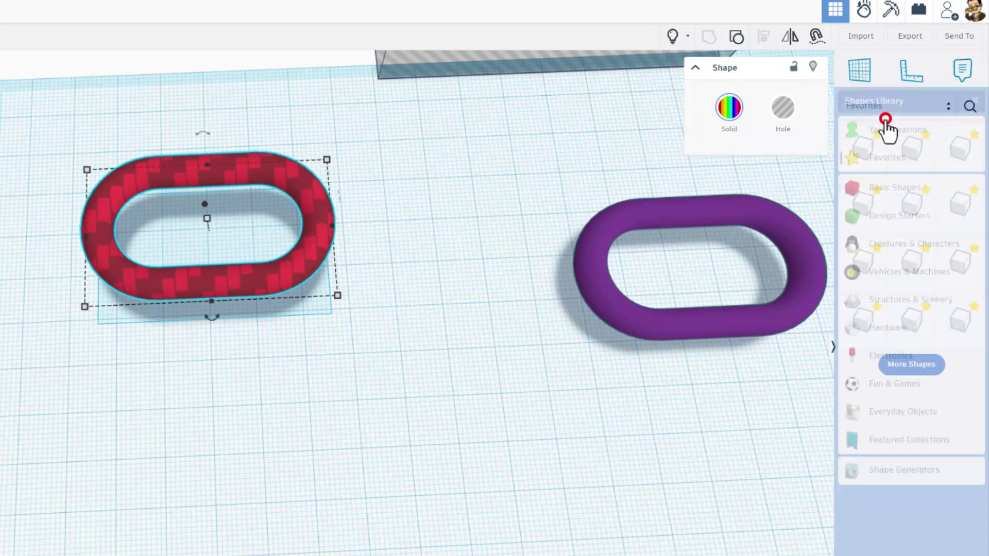
pyautogui.click(908, 362)
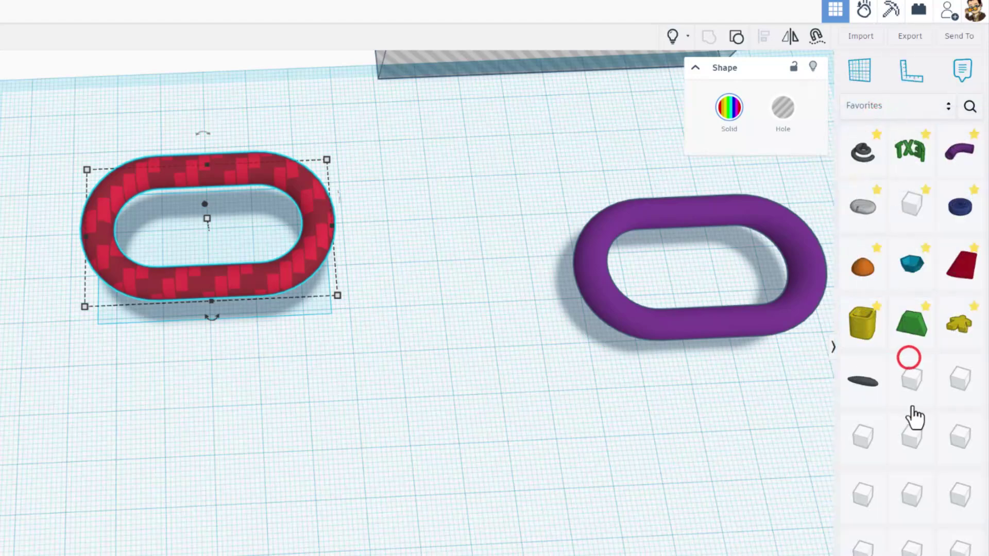
pyautogui.scroll(-5, 912, 523)
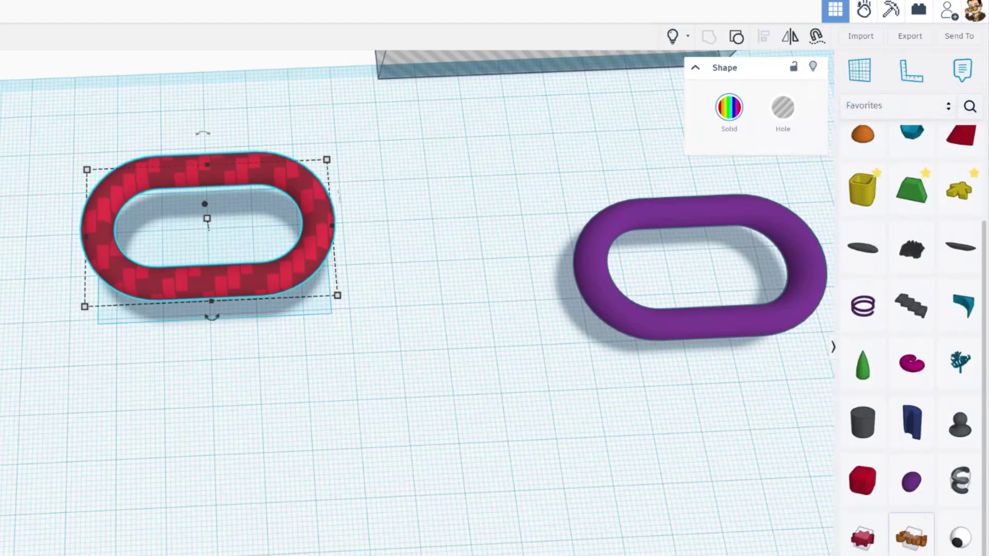
pyautogui.scroll(1, 917, 504)
pyautogui.moveTo(910, 466); pyautogui.dragTo(206, 278)
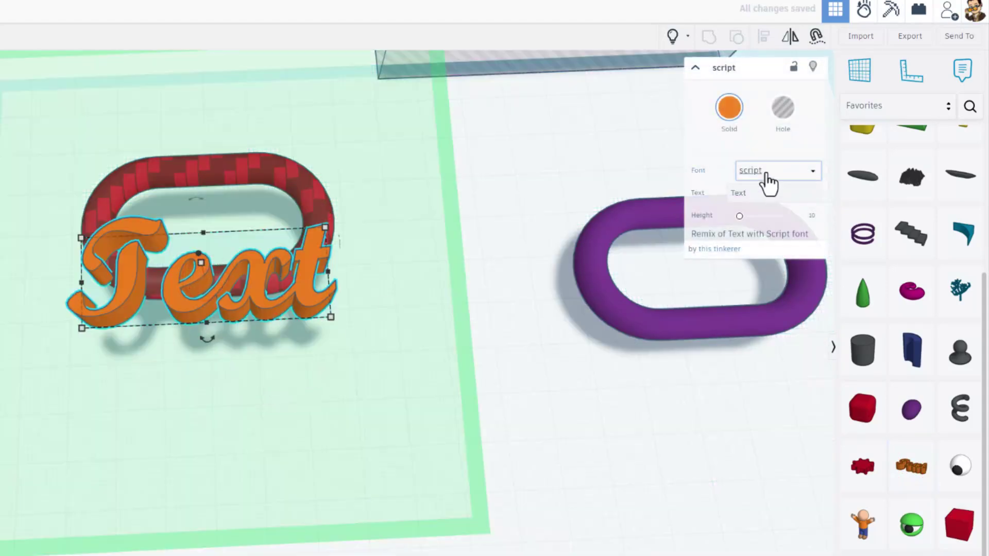
# Step: Replace the default script text with 'HLModTech'
pyautogui.click(752, 195)
pyautogui.press('BackSpace')
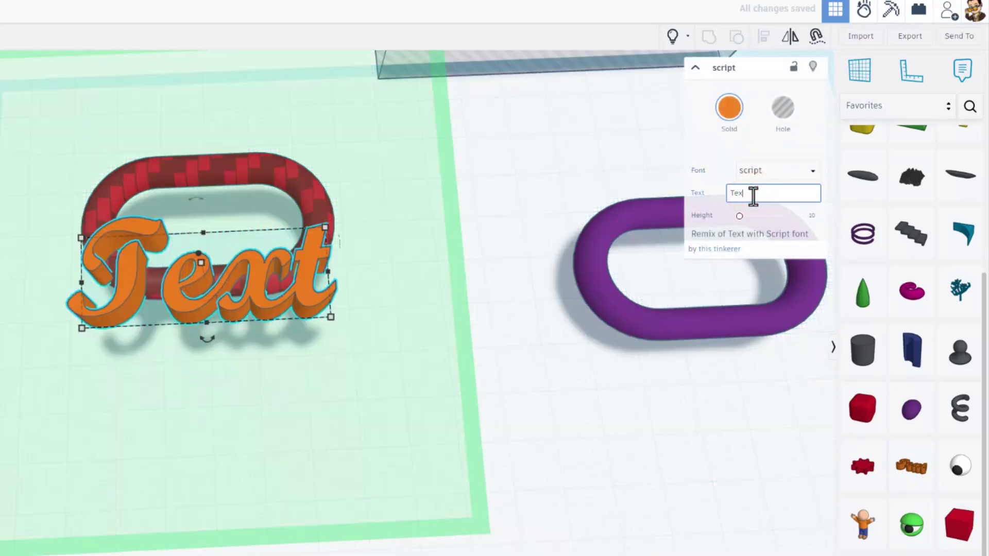
pyautogui.write('HLMo')
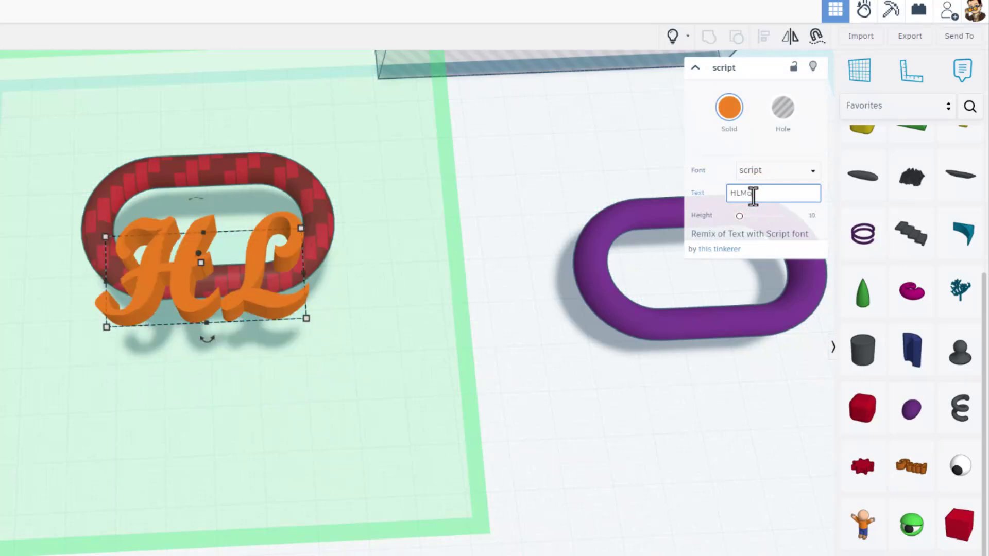
pyautogui.write('dTech')
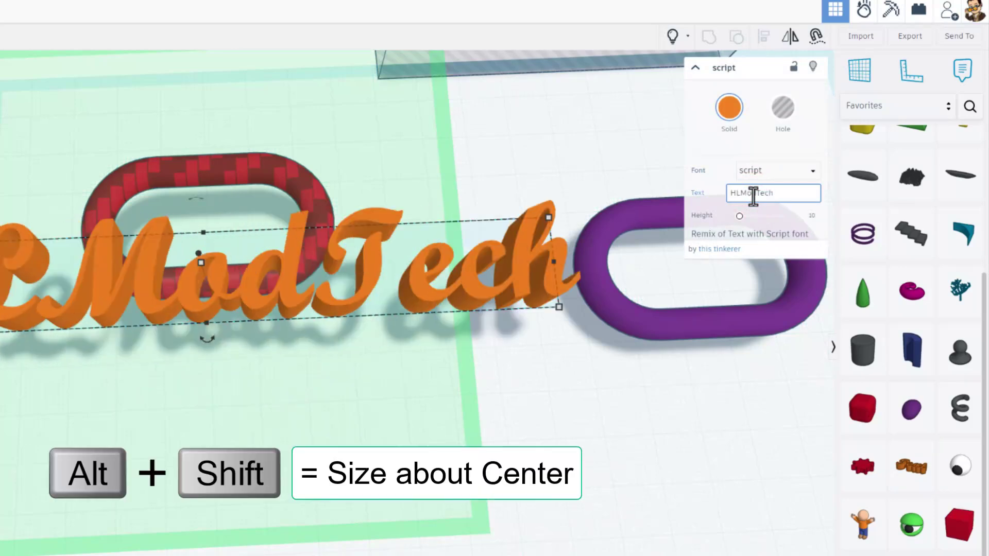
# Step: Shrink the HLModTech text to fit on the ring and zoom to fit it
pyautogui.scroll(-3, 360, 239)
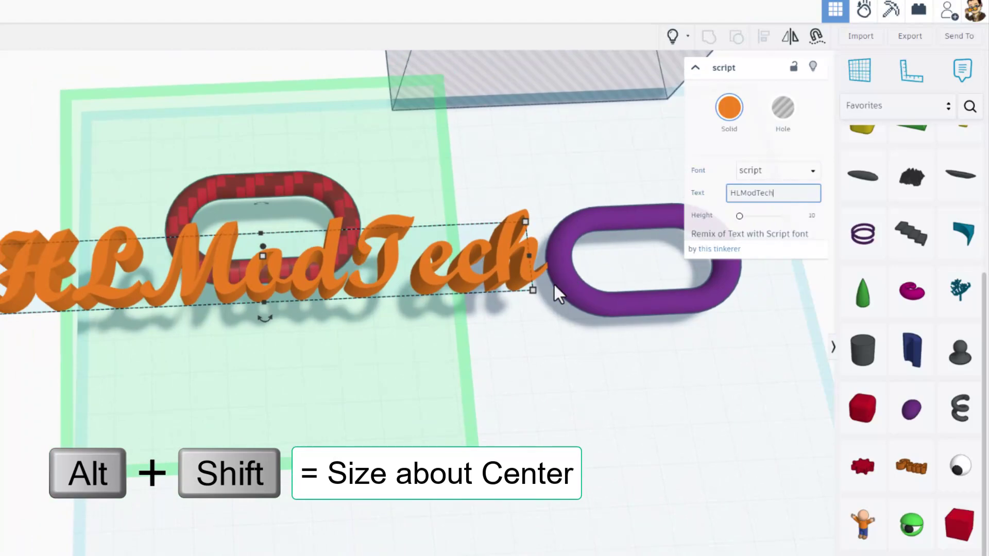
pyautogui.moveTo(531, 289)
pyautogui.moveTo(530, 289); pyautogui.dragTo(310, 267)
pyautogui.press('f')
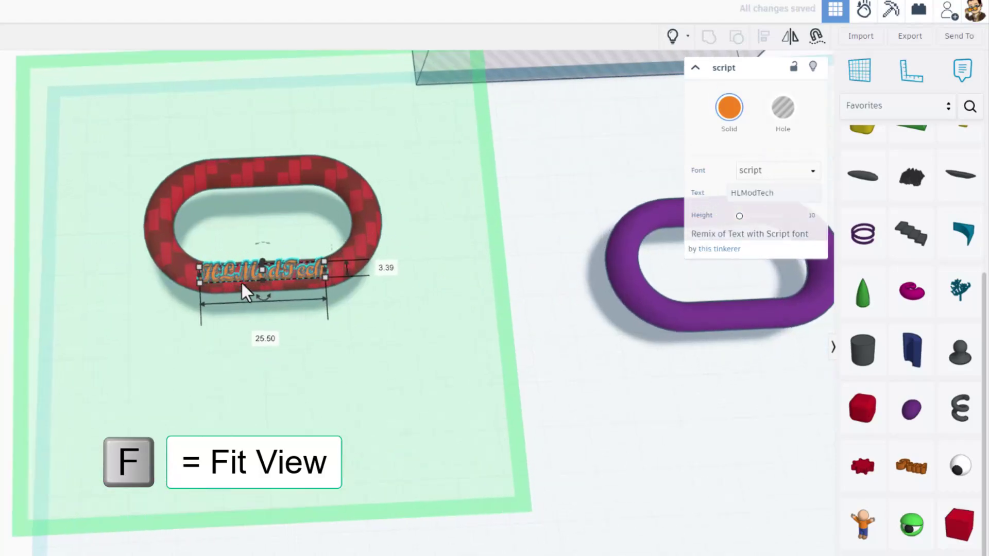
# Step: Colour the HLModTech text yellow
pyautogui.click(728, 108)
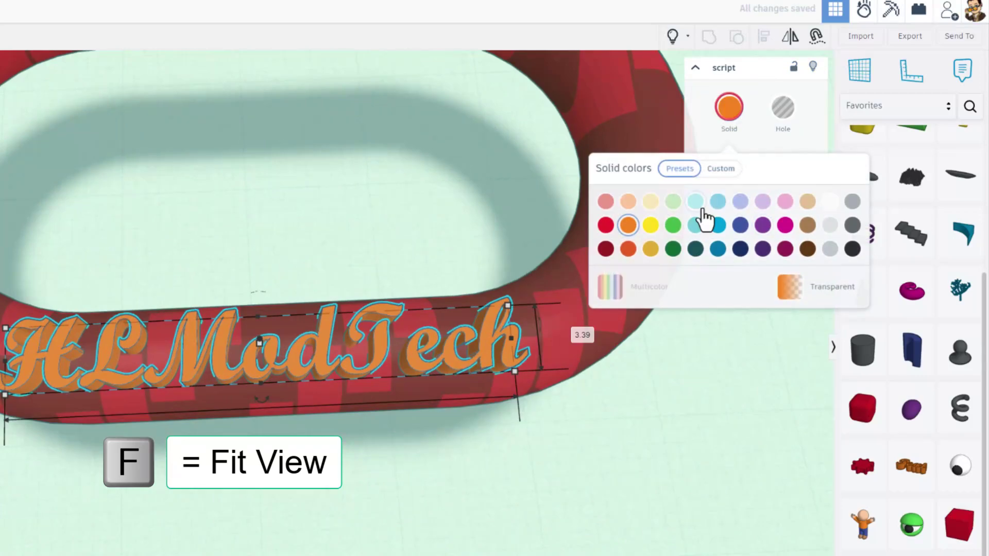
pyautogui.click(650, 225)
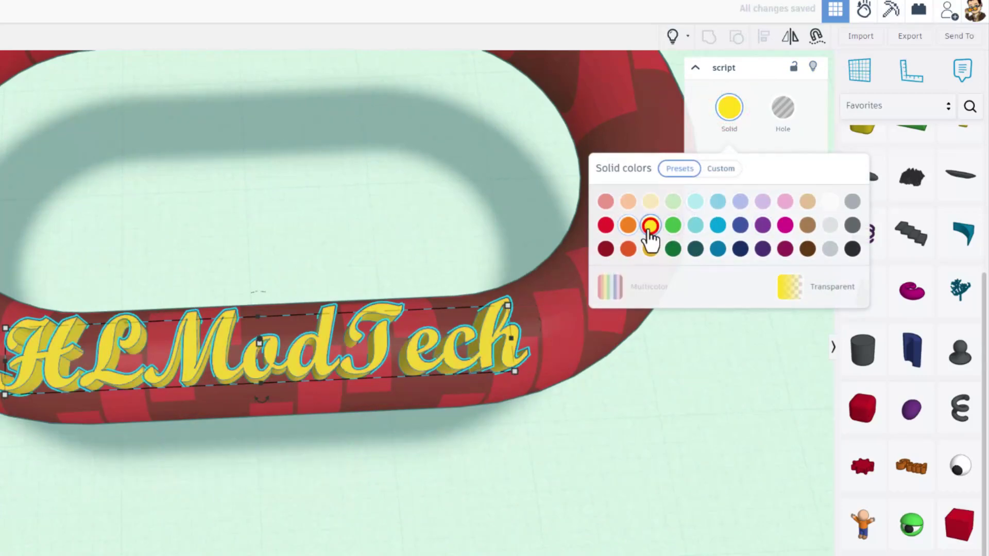
pyautogui.click(720, 169)
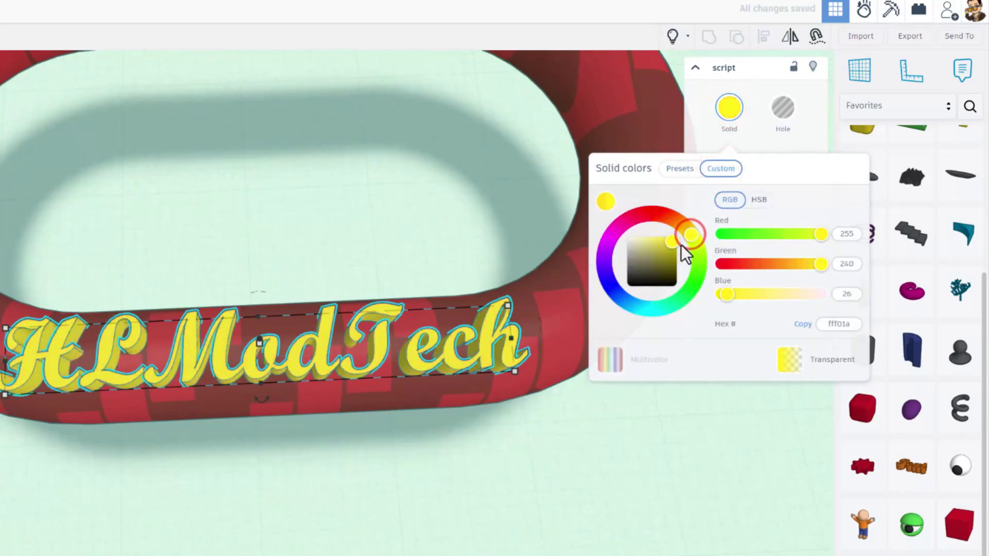
# Step: Adjust the HLModTech text's height and rotate it by 7°
pyautogui.moveTo(431, 290); pyautogui.dragTo(400, 347, button='right')
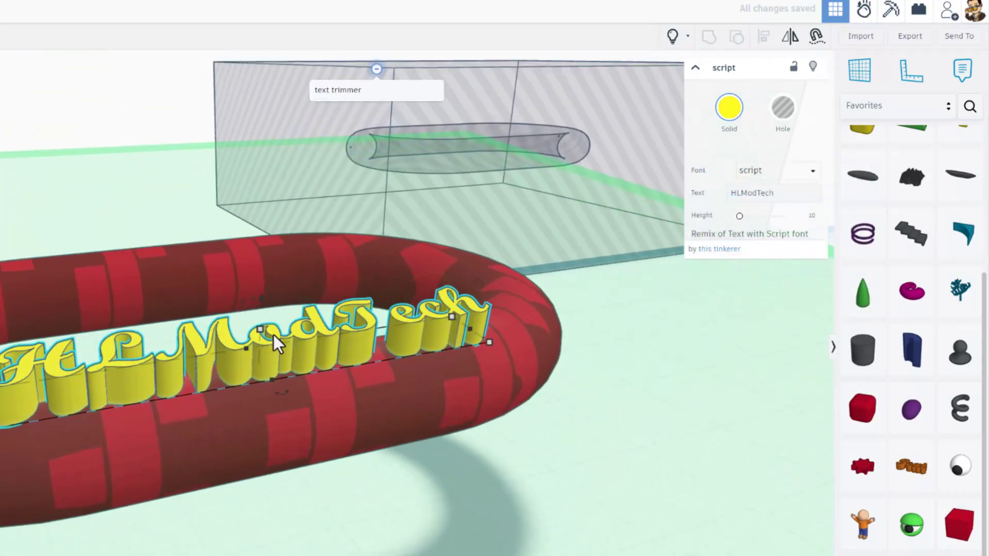
pyautogui.moveTo(259, 331); pyautogui.dragTo(271, 301)
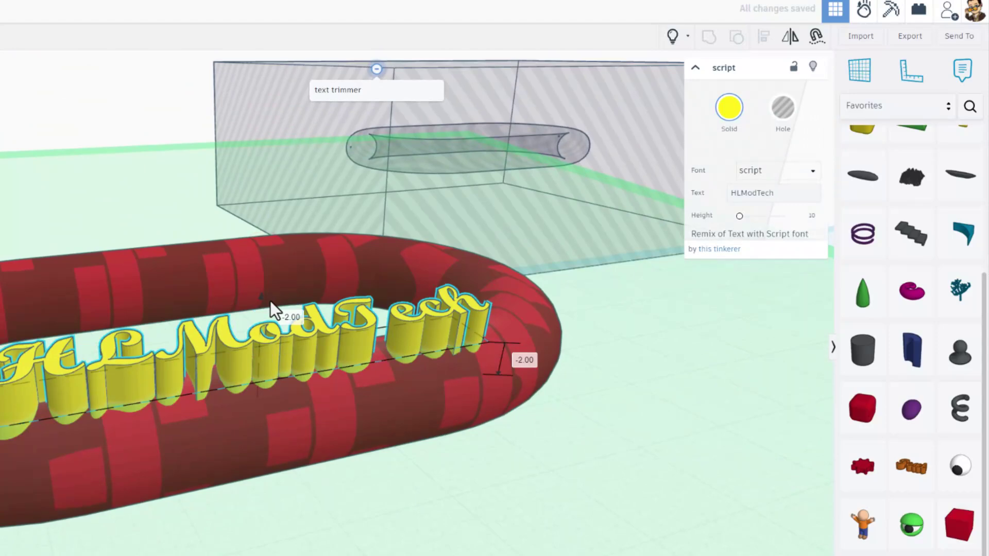
pyautogui.moveTo(270, 301); pyautogui.dragTo(411, 350, button='right')
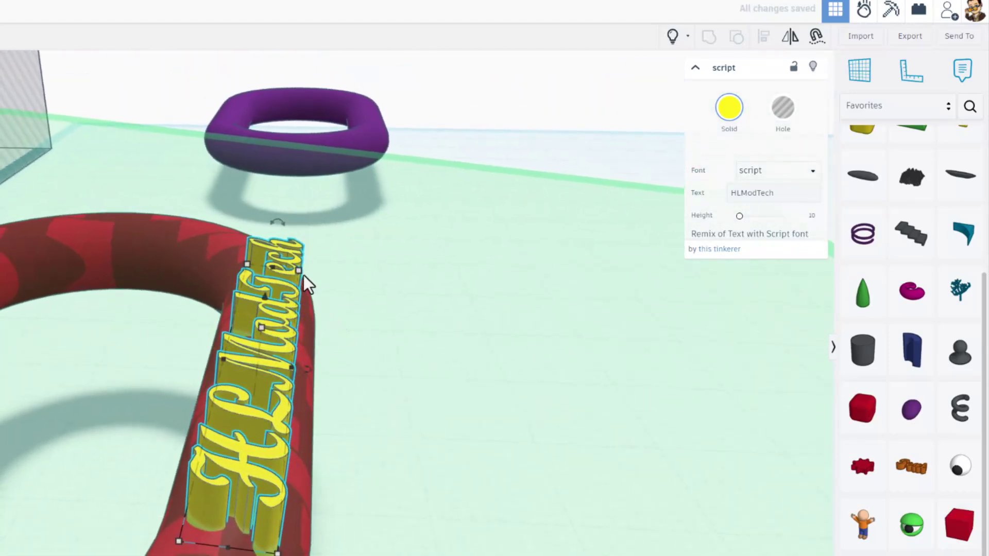
pyautogui.moveTo(278, 220)
pyautogui.moveTo(278, 220); pyautogui.dragTo(303, 189)
# Step: Deselect the text and orbit back to an overview of the workplane
pyautogui.moveTo(303, 188); pyautogui.dragTo(226, 252, button='right')
pyautogui.scroll(-5, 225, 252)
pyautogui.click(305, 443)
pyautogui.moveTo(306, 443); pyautogui.dragTo(551, 307, button='right')
# Step: Duplicate the text trimmer hole box to the left
pyautogui.click(477, 288)
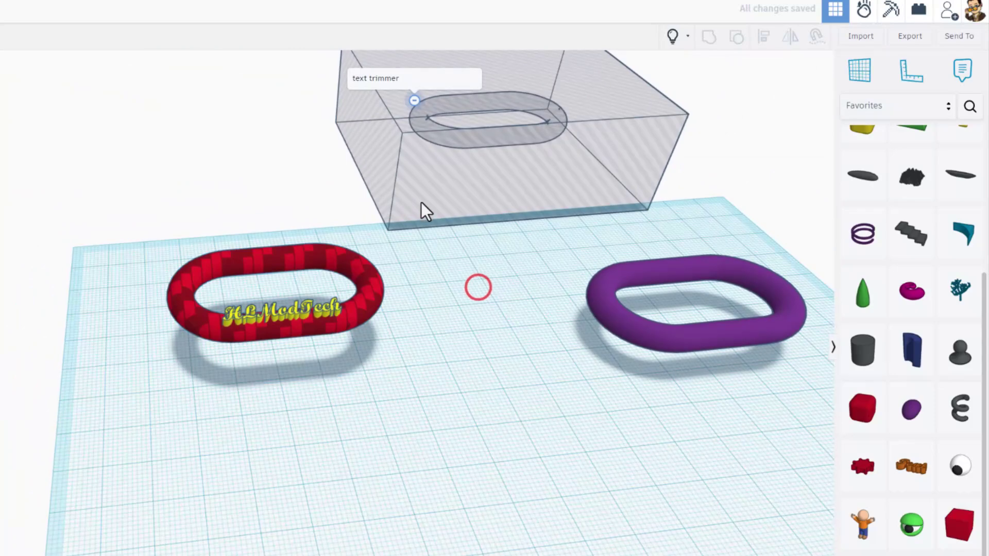
pyautogui.click(424, 201)
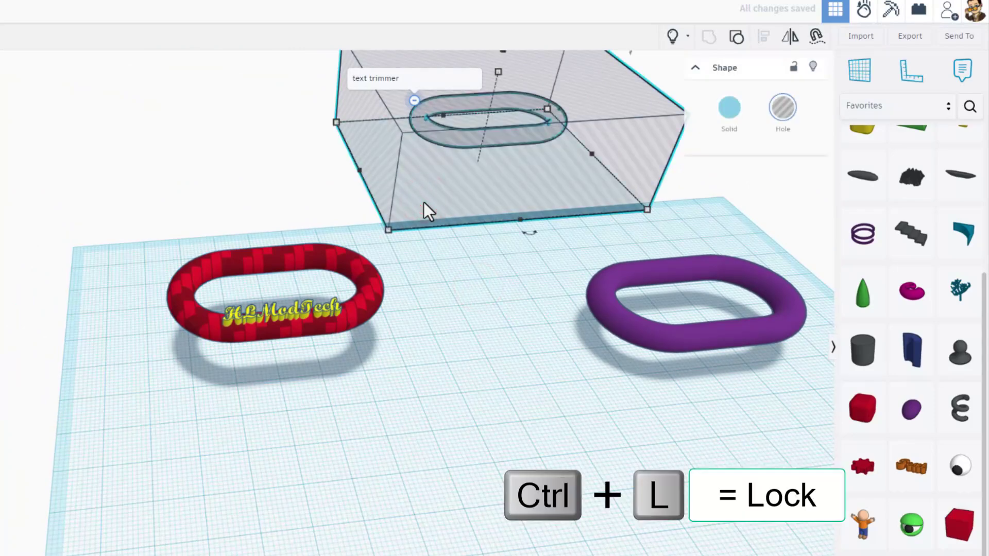
pyautogui.keyDown('alt'); pyautogui.moveTo(423, 202); pyautogui.dragTo(121, 177); pyautogui.keyUp('alt')
pyautogui.click(401, 354)
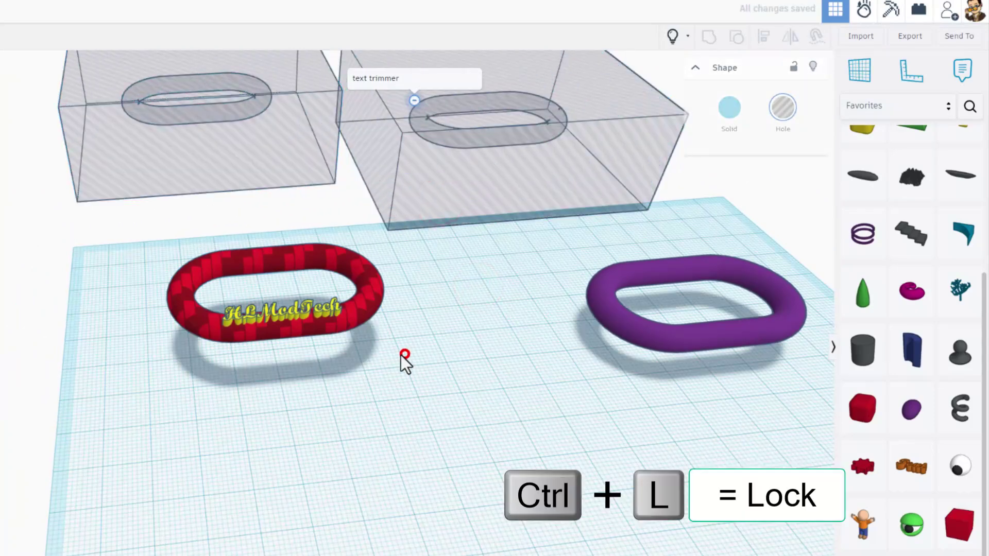
# Step: Lock the red link in place
pyautogui.click(368, 295)
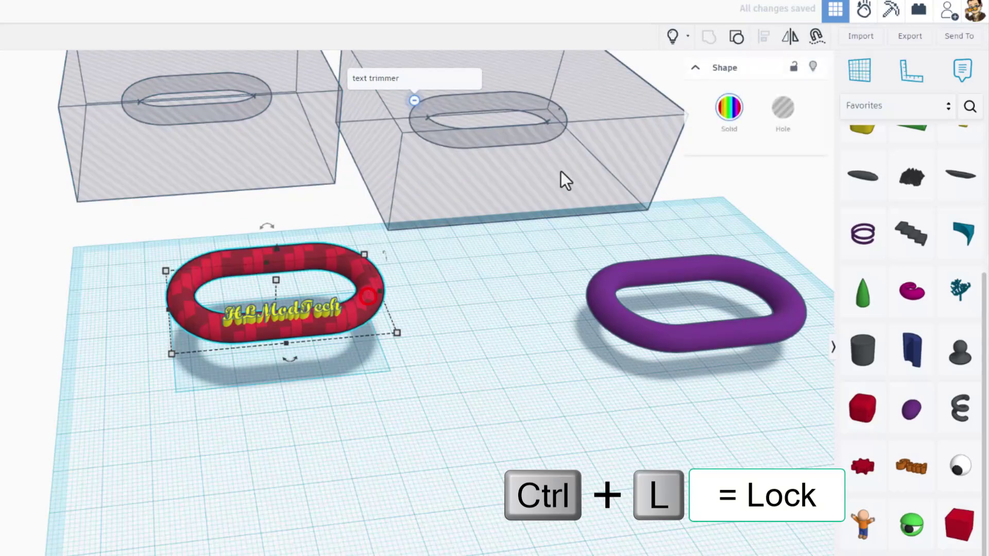
pyautogui.click(793, 66)
pyautogui.click(559, 373)
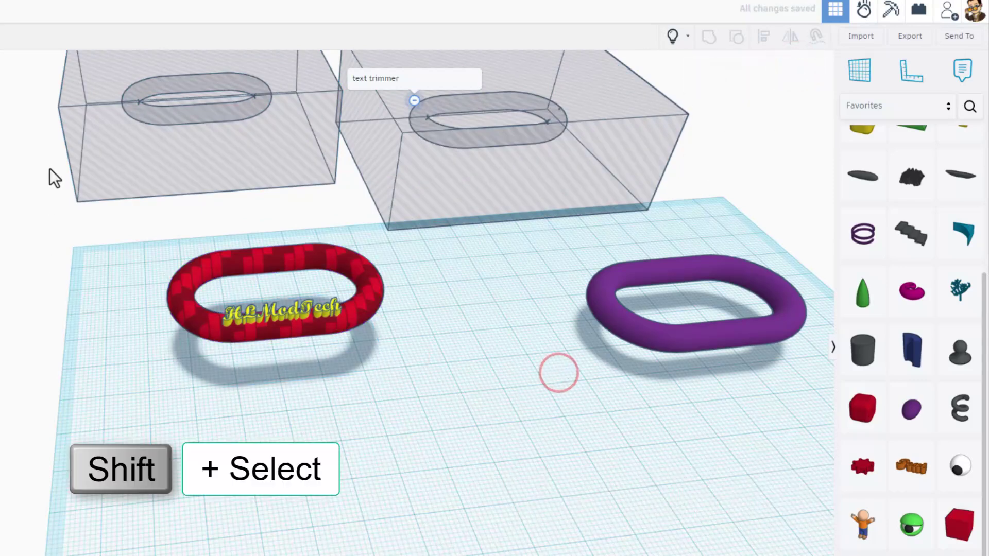
# Step: Centre the copied trimmer hole box over the red link on both axes
pyautogui.keyDown('shift'); pyautogui.click(98, 162); pyautogui.keyUp('shift')
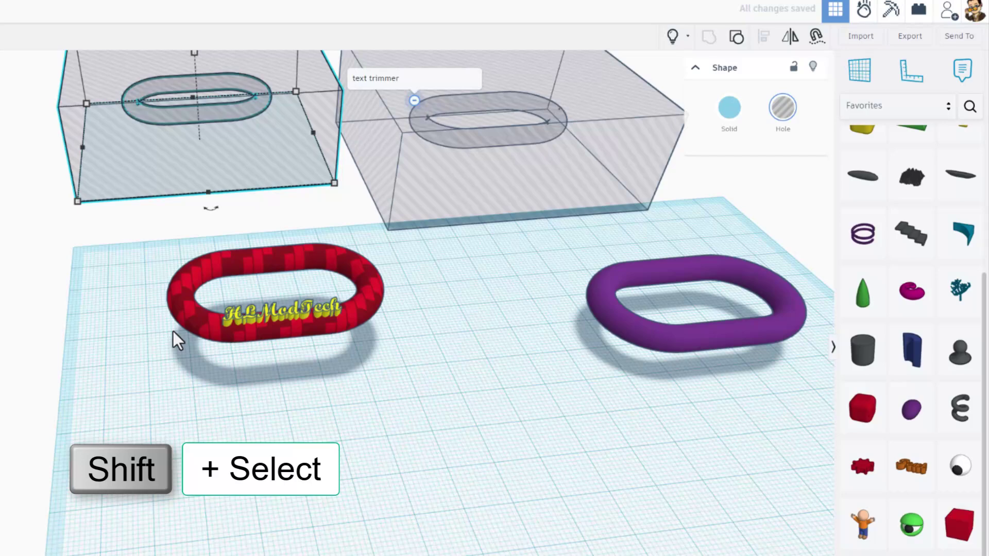
pyautogui.keyDown('shift'); pyautogui.click(191, 326); pyautogui.keyUp('shift')
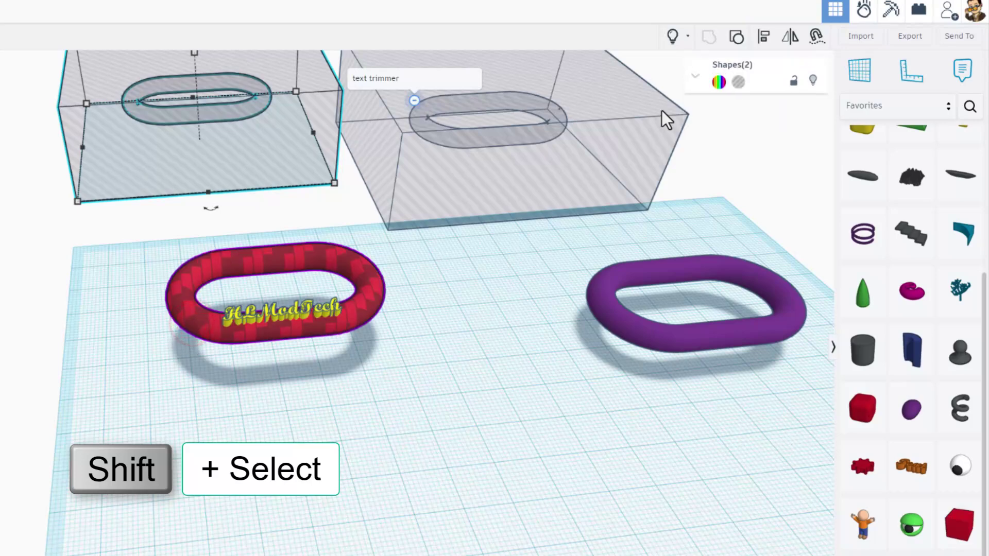
pyautogui.press('l')
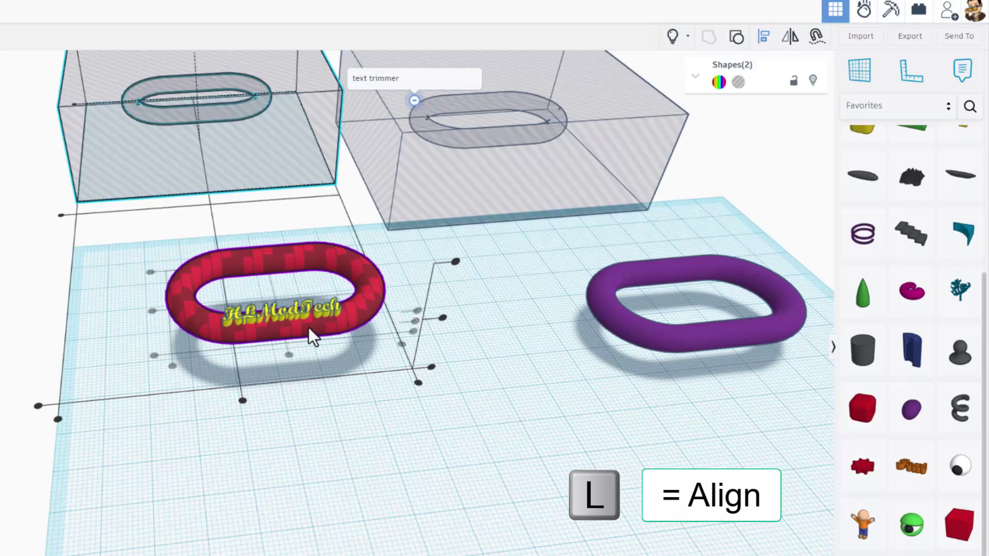
pyautogui.click(289, 355)
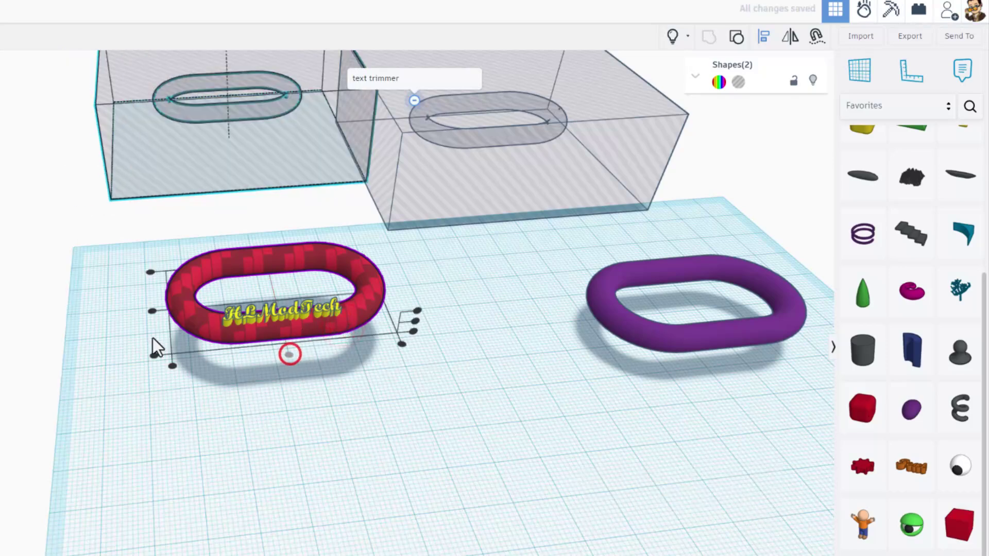
pyautogui.click(153, 314)
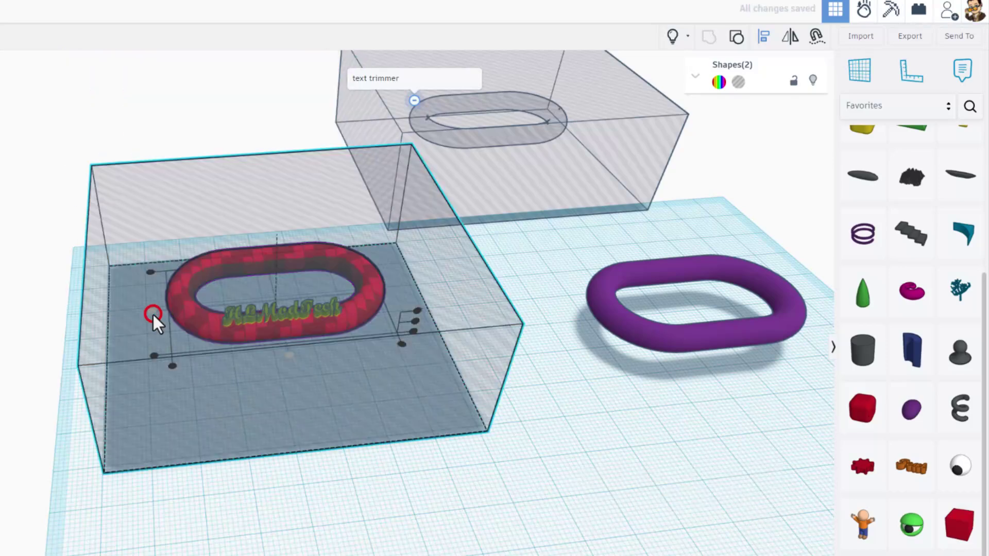
pyautogui.click(335, 490)
# Step: Group the trimmer hole box with the HLModTech text
pyautogui.scroll(2, 415, 494)
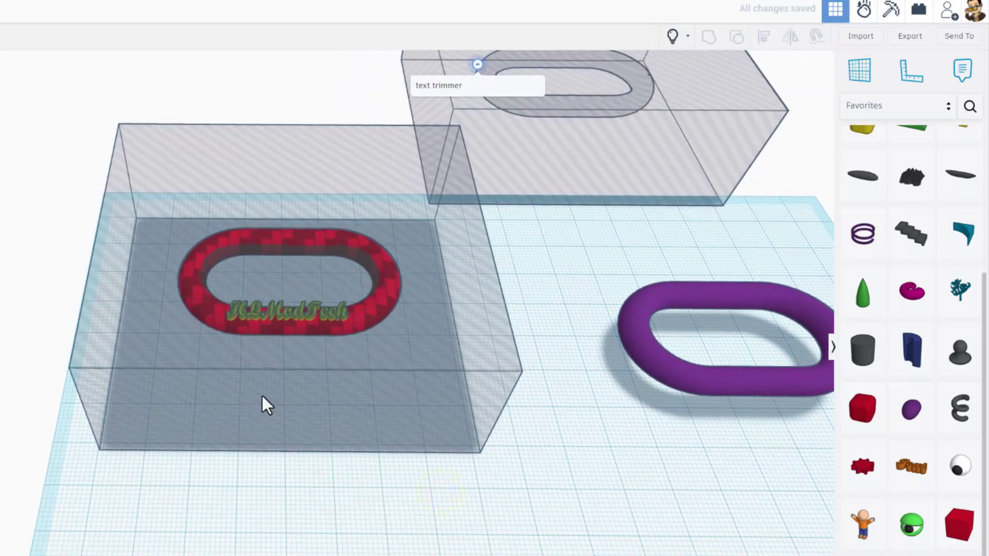
pyautogui.scroll(1, 283, 422)
pyautogui.moveTo(4, 175); pyautogui.dragTo(340, 373)
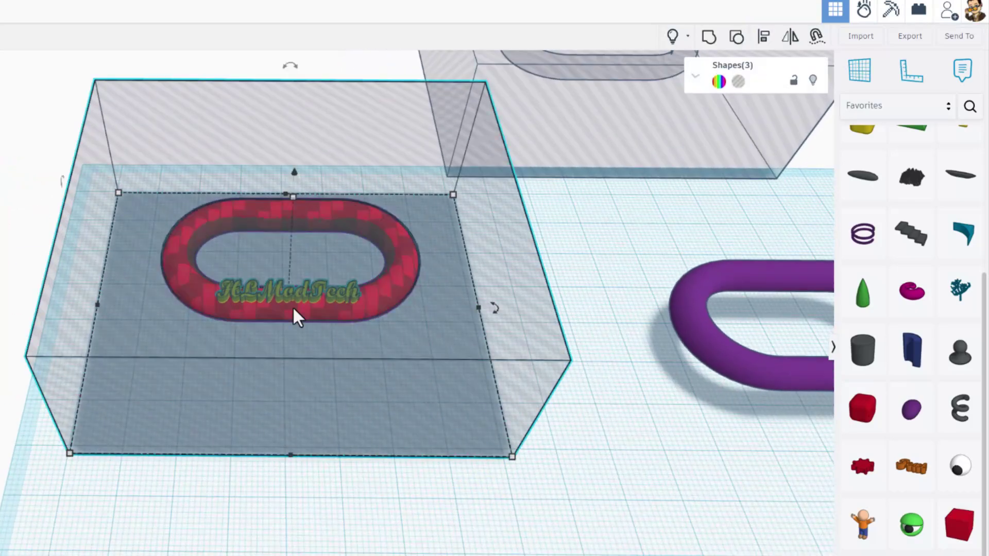
pyautogui.click(710, 37)
pyautogui.scroll(3, 342, 277)
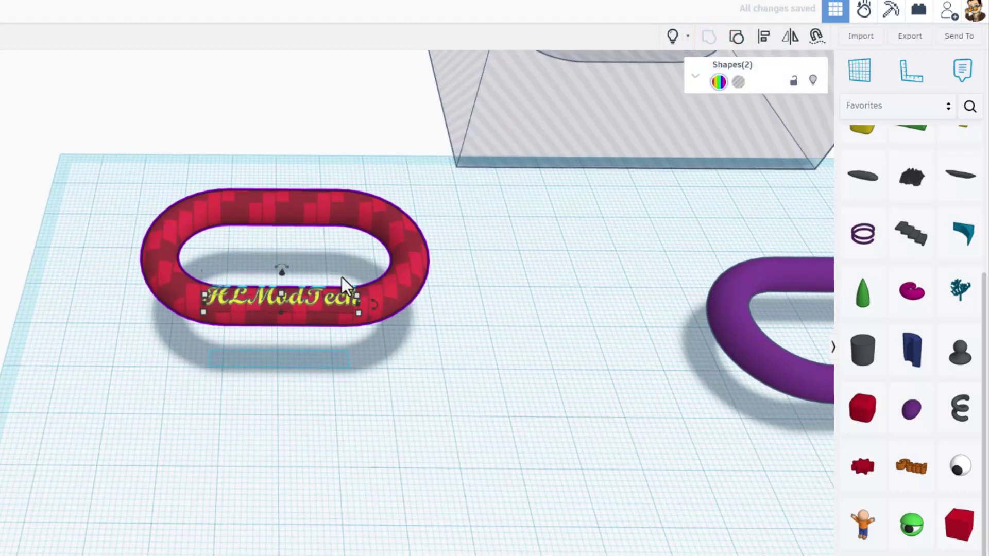
# Step: Undo the last edit on the HLModTech text with Ctrl+Z, then deselect it
pyautogui.moveTo(477, 304); pyautogui.dragTo(558, 314, button='right')
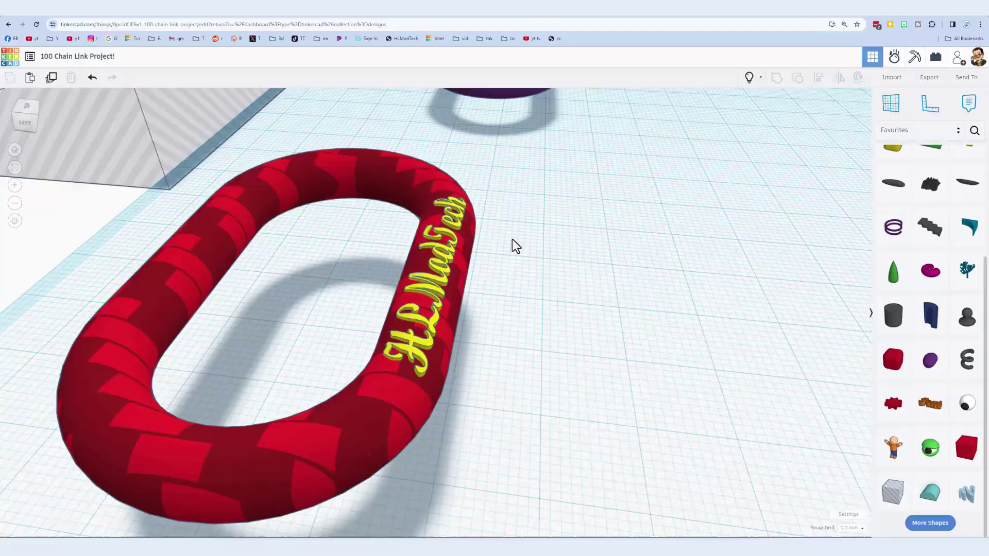
pyautogui.moveTo(511, 239); pyautogui.dragTo(527, 239, button='right')
pyautogui.click(474, 270)
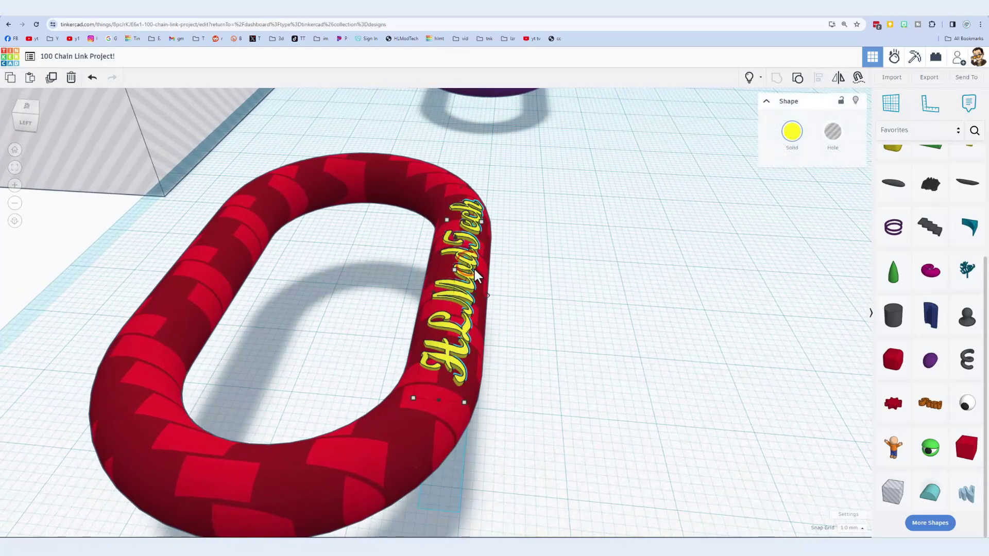
pyautogui.hotkey('ctrl', 'z')
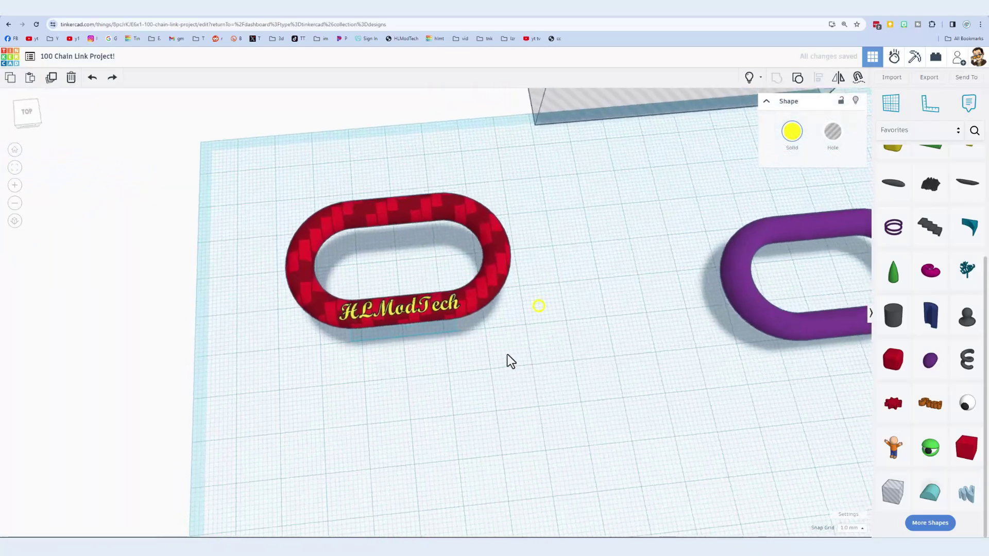
pyautogui.moveTo(508, 354)
pyautogui.mouseDown(button='right')
pyautogui.moveTo(499, 353)
pyautogui.moveTo(527, 316)
pyautogui.moveTo(588, 175)
pyautogui.moveTo(525, 264)
pyautogui.moveTo(526, 221)
pyautogui.moveTo(559, 239)
pyautogui.moveTo(597, 285)
pyautogui.moveTo(556, 298)
pyautogui.moveTo(558, 309)
pyautogui.moveTo(592, 298)
pyautogui.moveTo(541, 271)
pyautogui.moveTo(411, 284)
pyautogui.moveTo(523, 347)
pyautogui.moveTo(486, 344)
pyautogui.moveTo(554, 360)
pyautogui.moveTo(474, 386)
pyautogui.moveTo(472, 373)
pyautogui.moveTo(514, 349)
pyautogui.moveTo(489, 350)
pyautogui.mouseUp(button='right')
pyautogui.click(370, 346)
pyautogui.click(457, 265)
pyautogui.moveTo(456, 265); pyautogui.dragTo(523, 370, button='right')
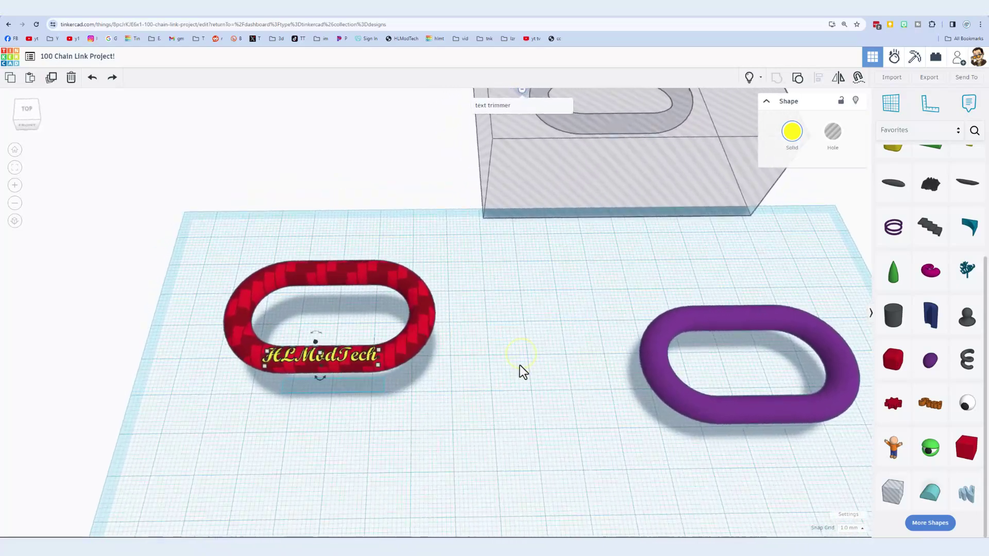
# Step: Duplicate the chain link design from the dashboard and open the copy
pyautogui.click(9, 58)
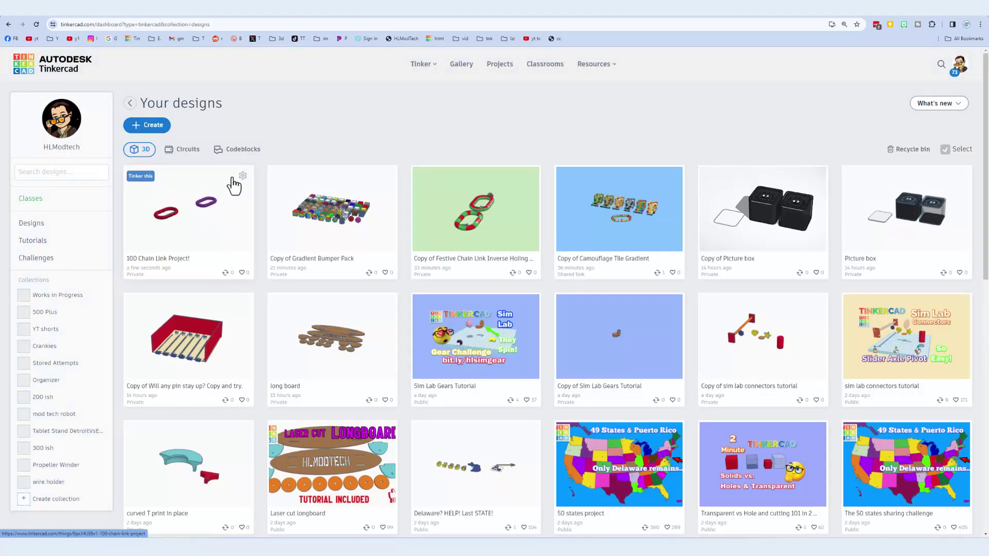
pyautogui.click(242, 178)
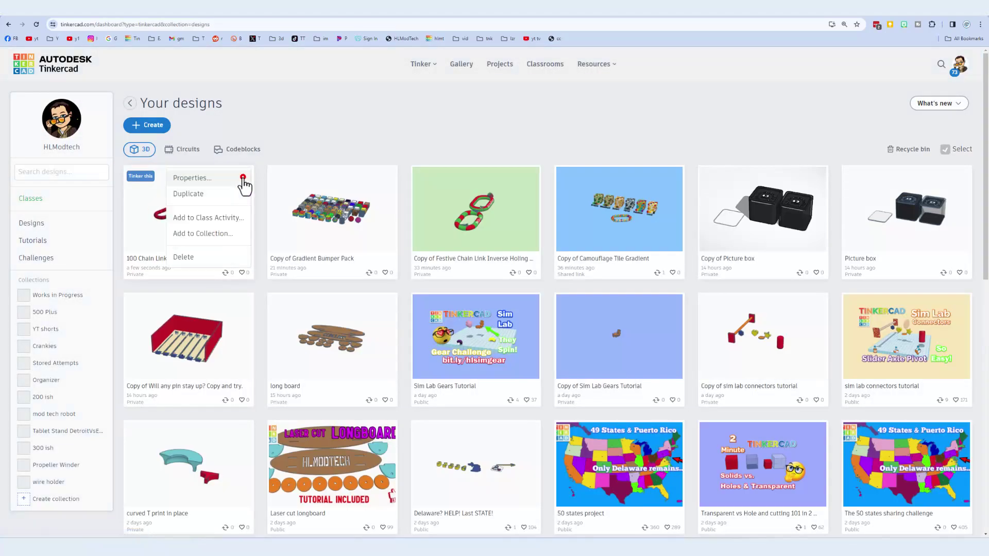
pyautogui.click(212, 194)
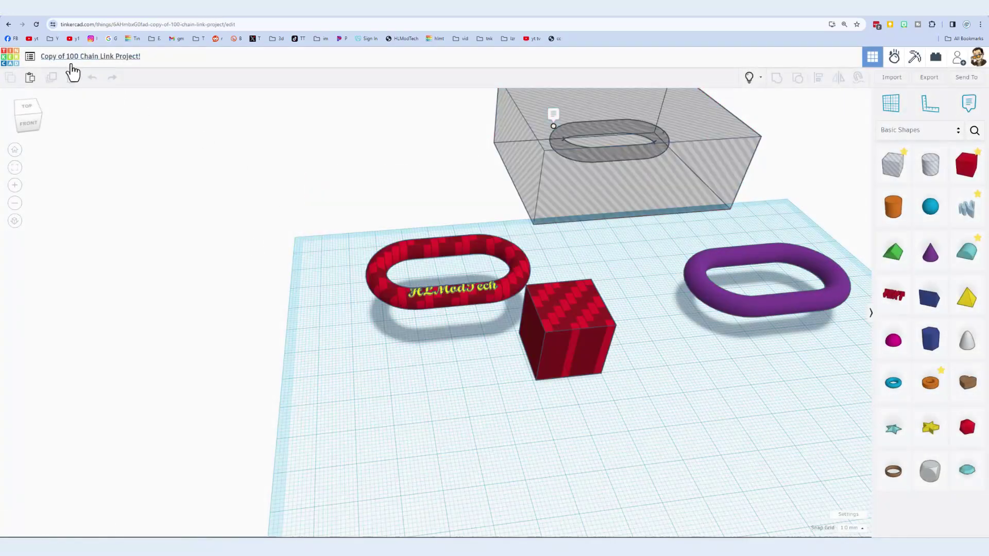
pyautogui.moveTo(424, 349)
pyautogui.mouseDown(button='right')
pyautogui.moveTo(494, 355)
pyautogui.moveTo(386, 358)
pyautogui.moveTo(424, 345)
pyautogui.mouseUp(button='right')
pyautogui.moveTo(456, 313); pyautogui.dragTo(494, 311, button='right')
pyautogui.moveTo(461, 345)
pyautogui.mouseDown(button='right')
pyautogui.moveTo(504, 332)
pyautogui.moveTo(453, 342)
pyautogui.mouseUp(button='right')
pyautogui.moveTo(598, 273); pyautogui.dragTo(606, 260, button='right')
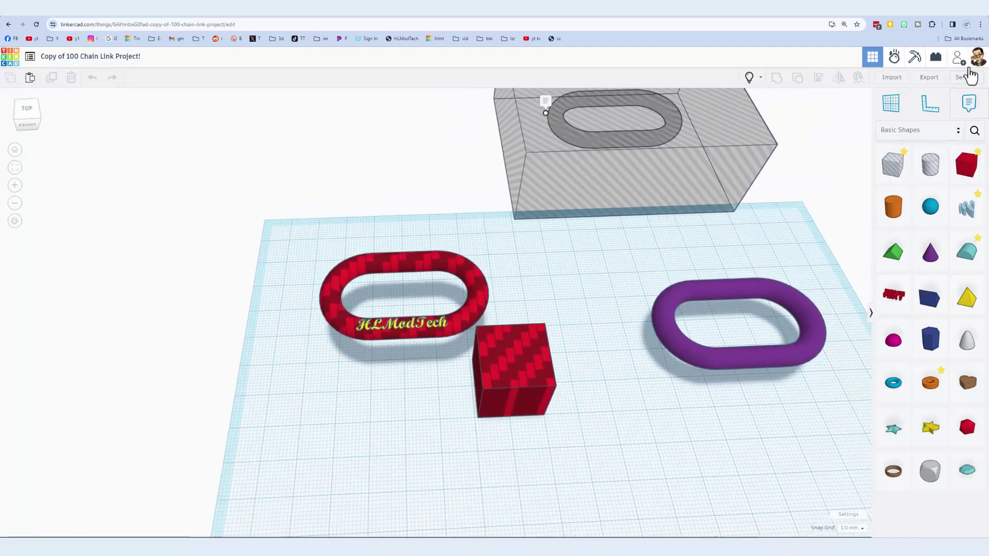
# Step: Generate a new share link for the copied design and copy it
pyautogui.click(958, 58)
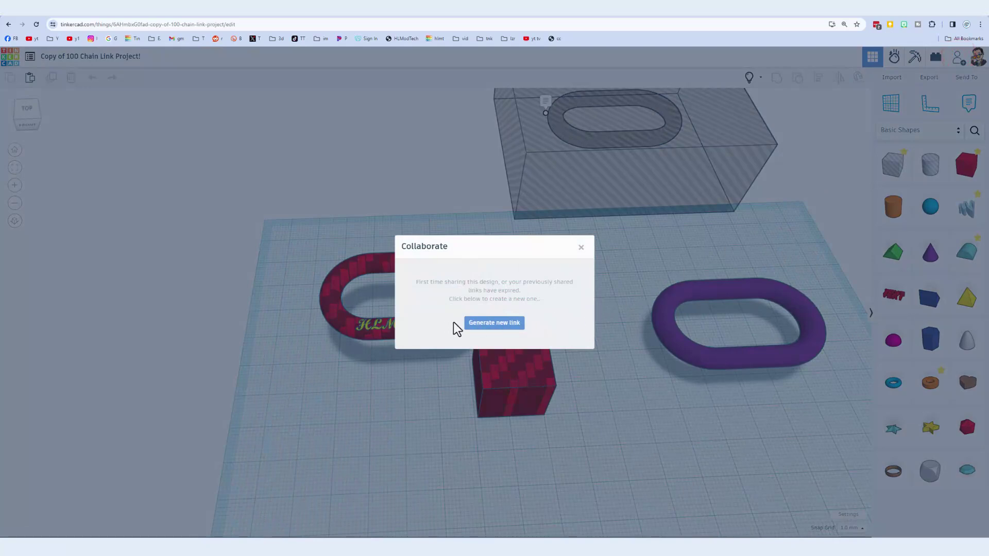
pyautogui.click(492, 324)
pyautogui.click(505, 296)
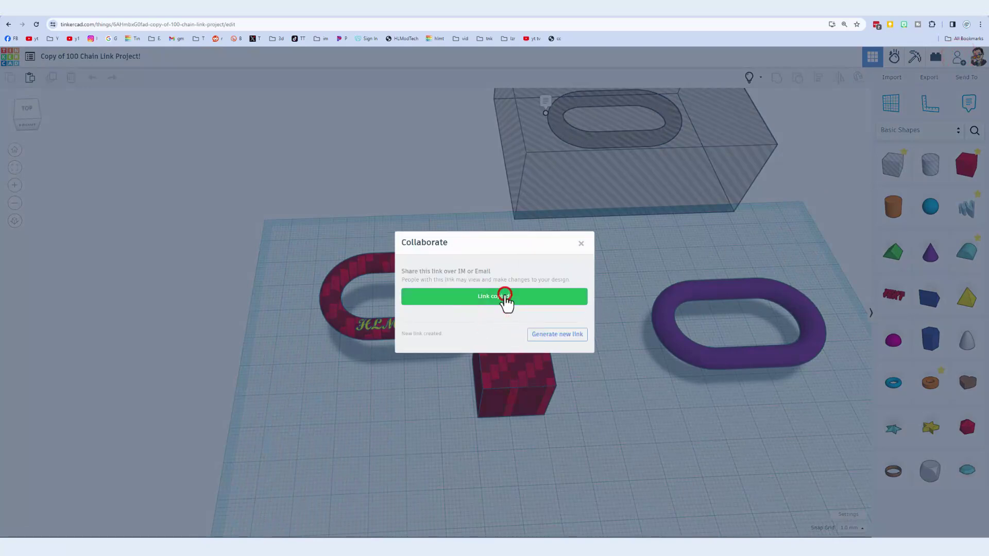
pyautogui.click(581, 244)
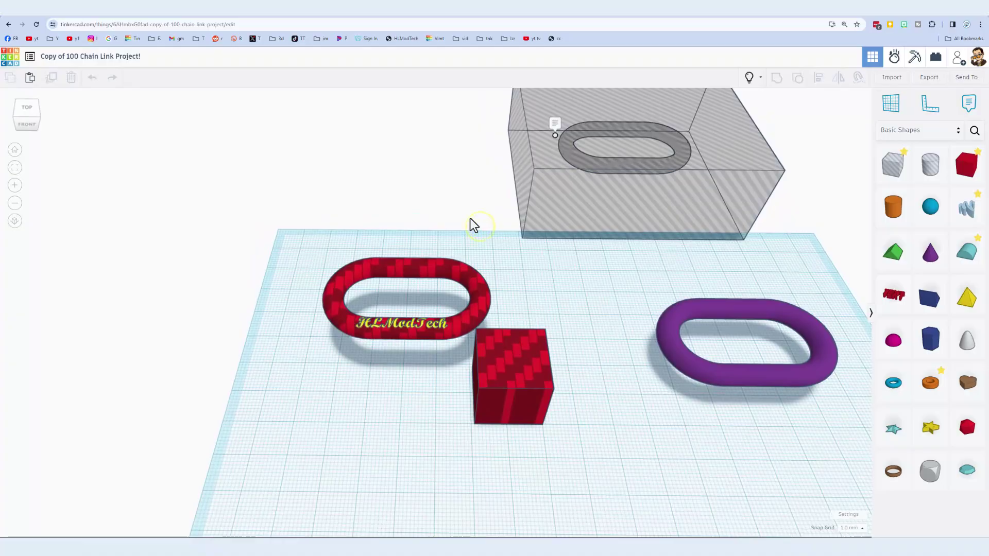
# Step: From the HLModTech site, open the Tinkercad Chain Project page and expand its description
pyautogui.hotkey('alt', 'Tab')
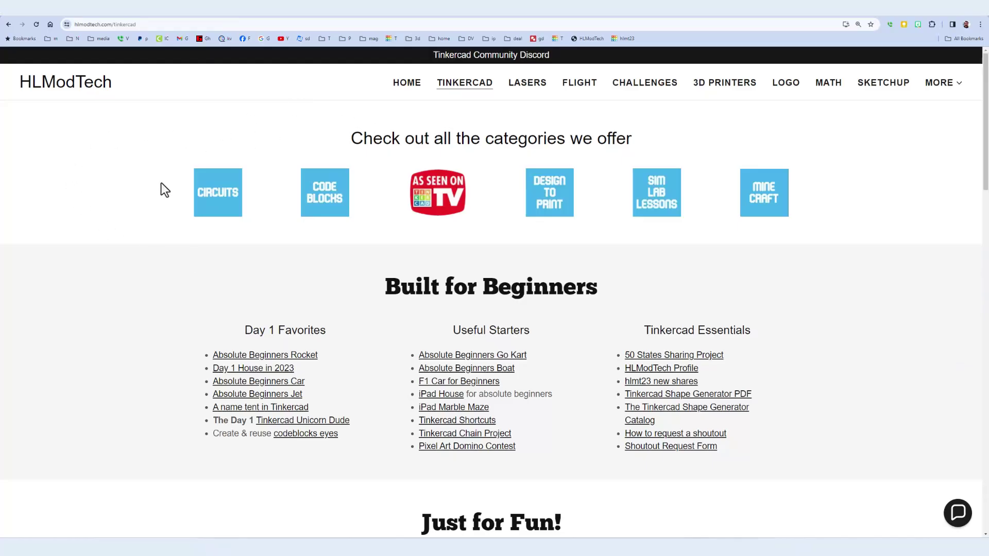
pyautogui.click(453, 439)
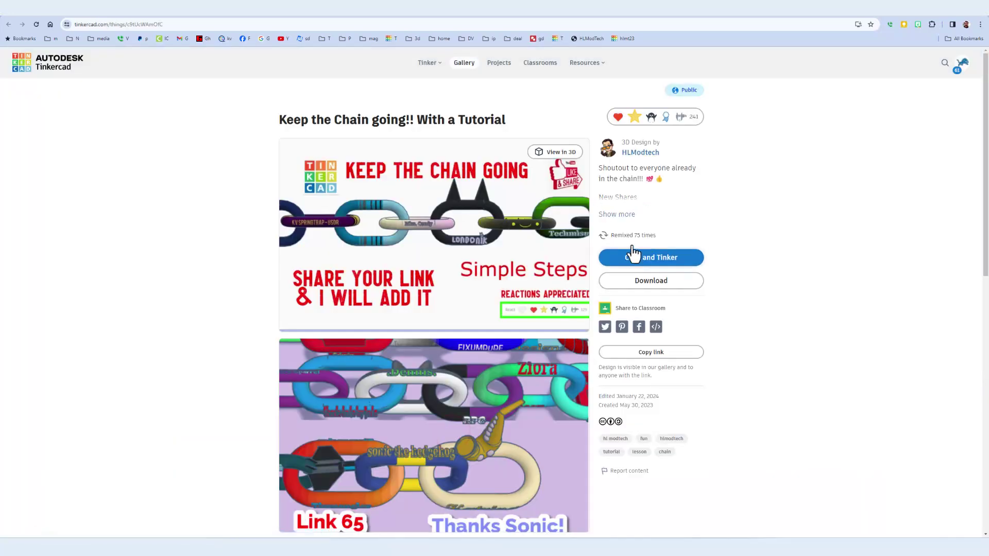
pyautogui.click(620, 216)
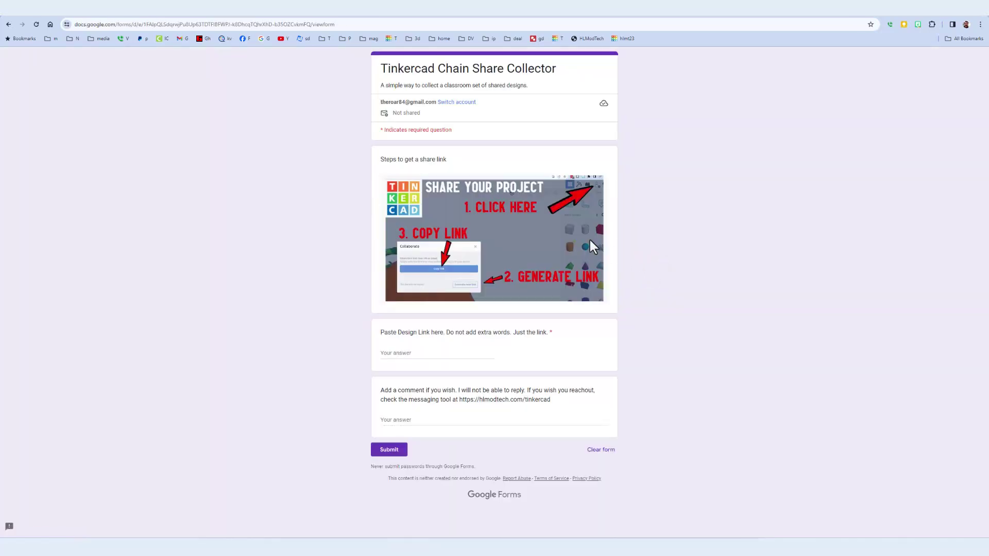
# Step: Paste the share link, comment 'This is from HLModTech! Thanks for all the tutorials', and submit
pyautogui.click(410, 352)
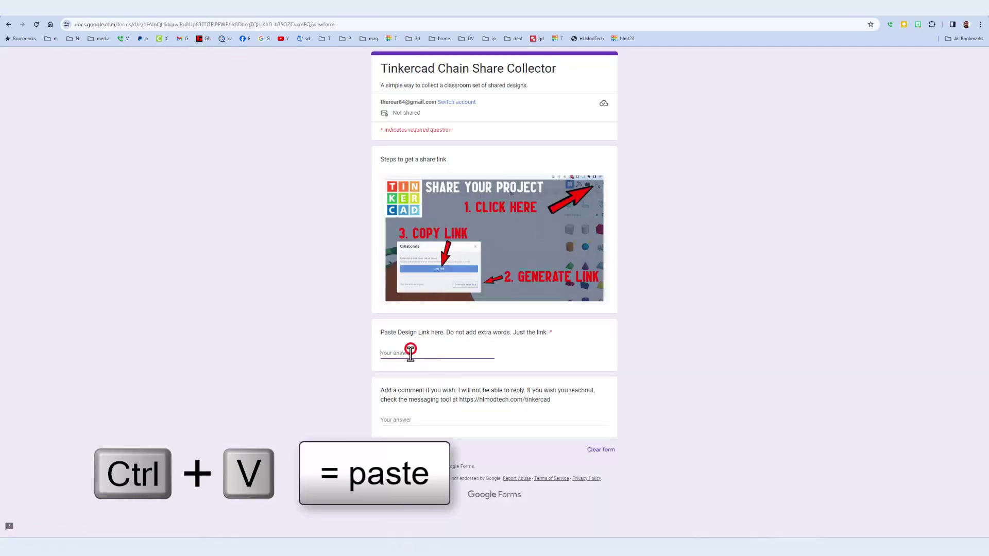
pyautogui.hotkey('ctrl', 'v')
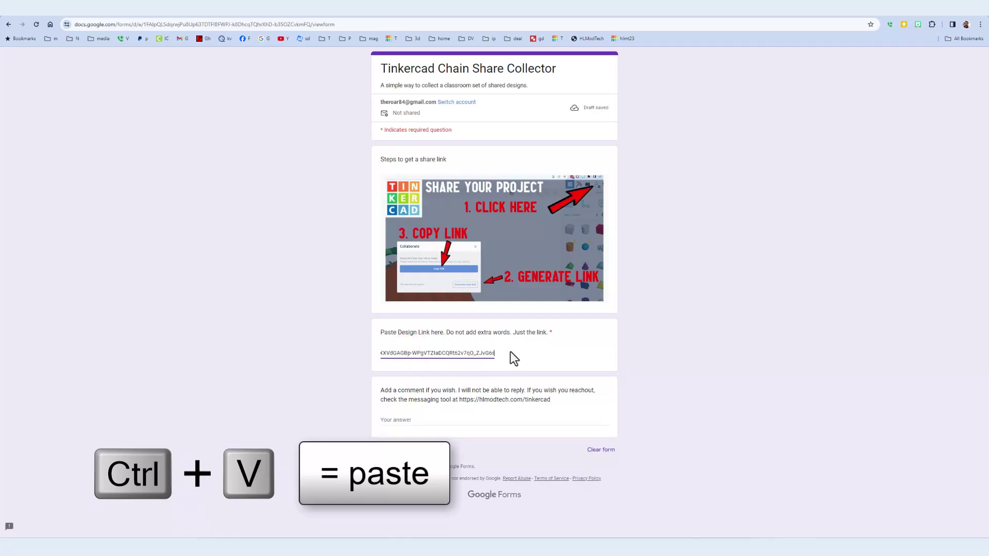
pyautogui.click(405, 419)
pyautogui.write('This is from HLModTech! Thanks for all the tutorials')
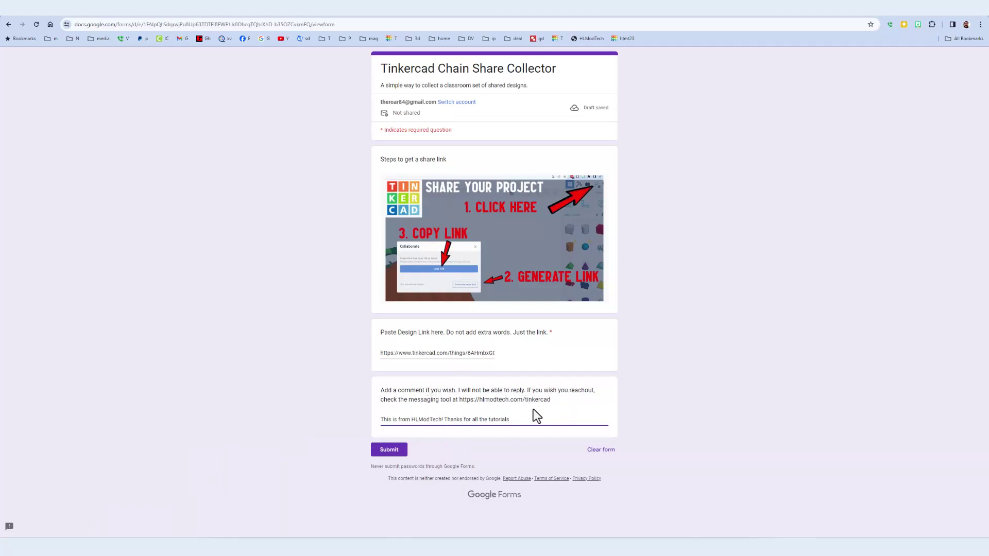
pyautogui.click(390, 450)
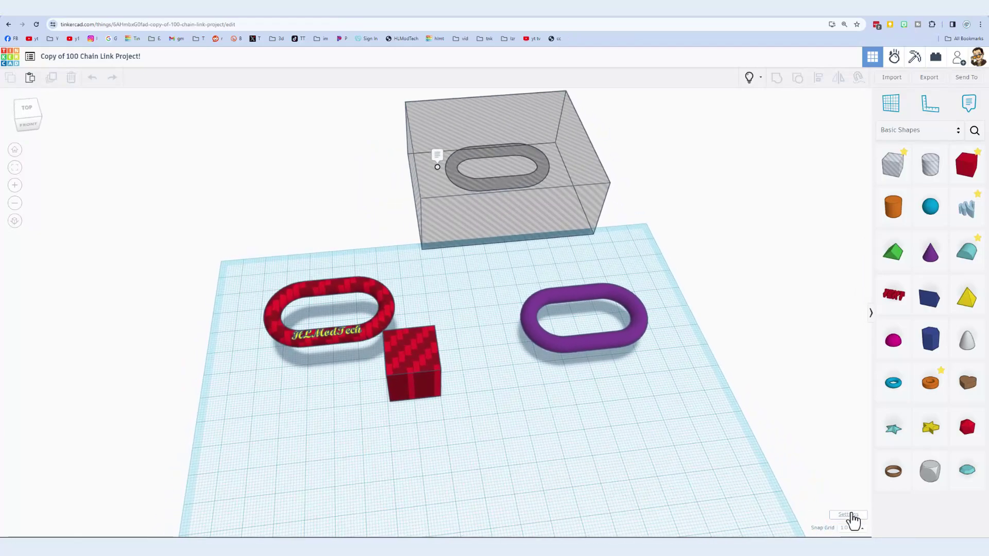
# Step: Set the workspace background to lavender and hide the grid
pyautogui.moveTo(638, 455); pyautogui.dragTo(564, 419, button='right')
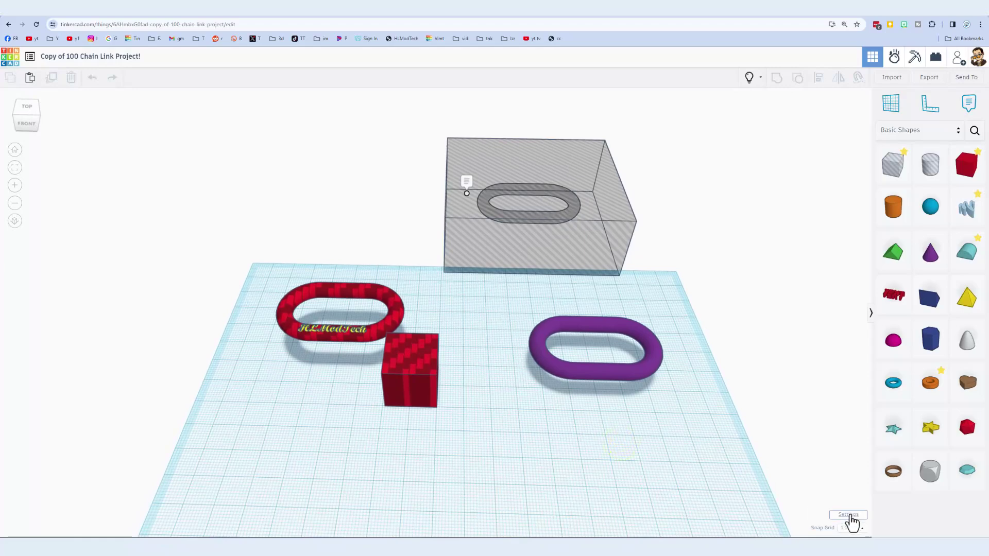
pyautogui.click(848, 515)
pyautogui.click(573, 200)
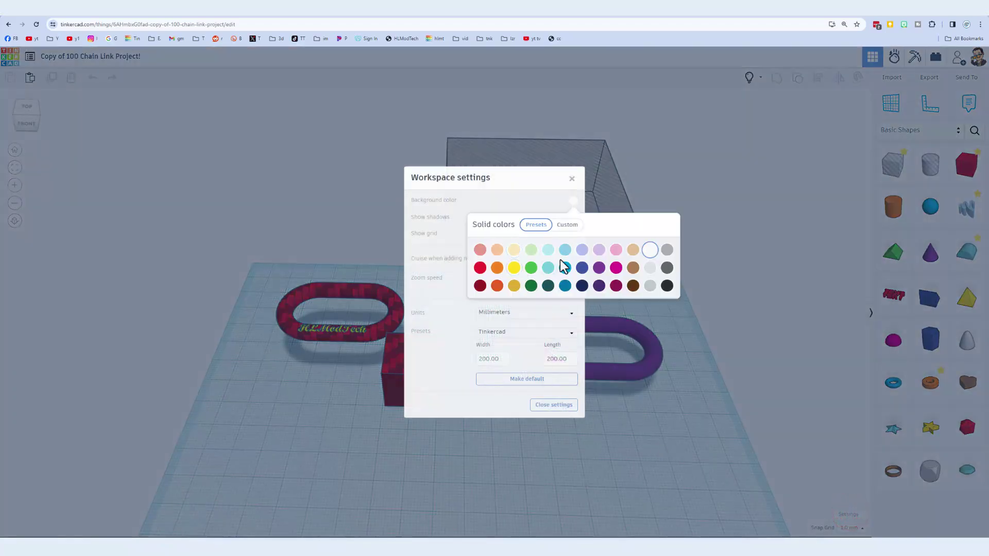
pyautogui.click(598, 250)
pyautogui.click(526, 195)
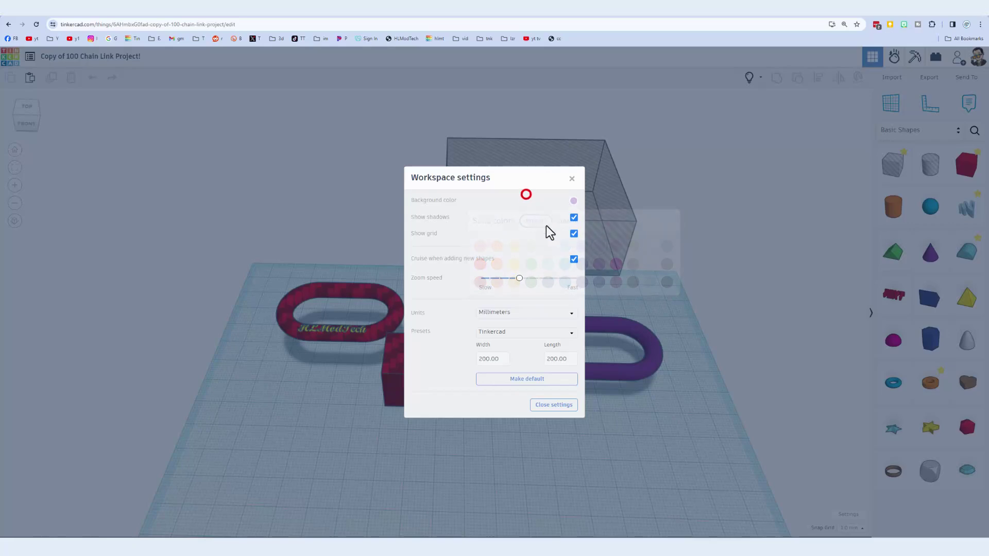
pyautogui.click(574, 233)
pyautogui.click(668, 281)
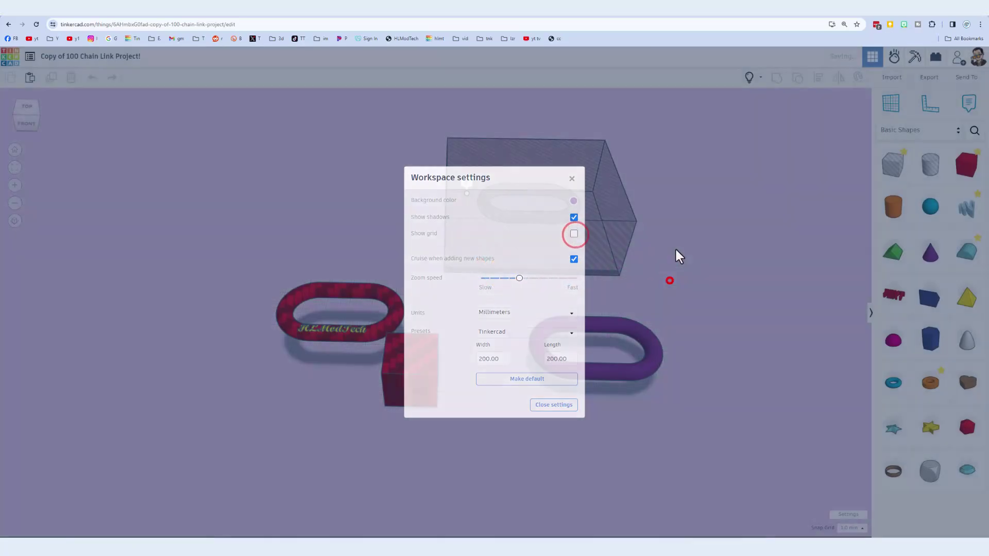
# Step: Delete the box, purple link and cube, leaving only the red link in front view
pyautogui.click(679, 227)
pyautogui.click(747, 78)
pyautogui.click(753, 104)
pyautogui.click(683, 172)
pyautogui.click(427, 395)
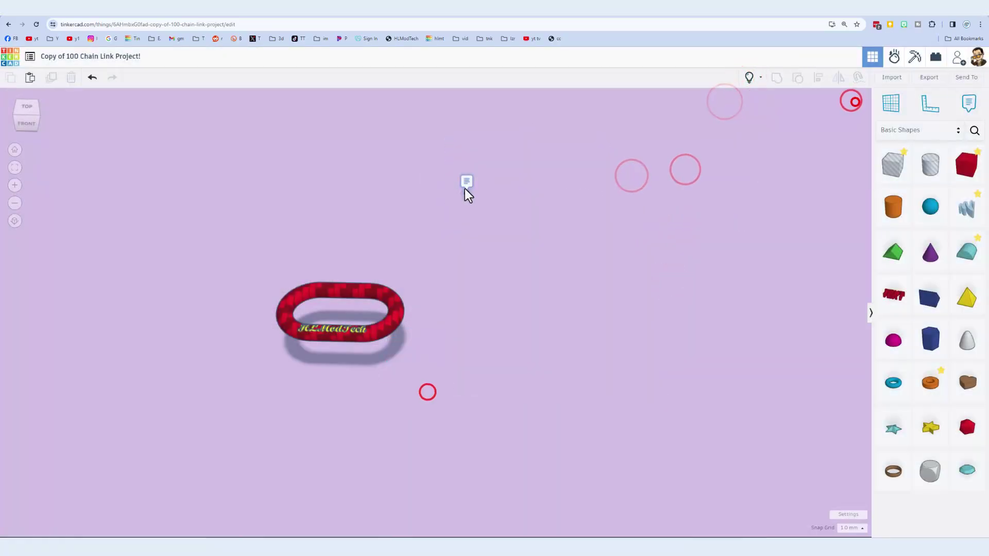
pyautogui.click(466, 193)
pyautogui.moveTo(699, 216)
pyautogui.mouseDown()
pyautogui.moveTo(484, 390)
pyautogui.moveTo(448, 360)
pyautogui.mouseUp()
pyautogui.moveTo(448, 360); pyautogui.dragTo(474, 402, button='right')
pyautogui.press('Delete')
pyautogui.moveTo(521, 161); pyautogui.dragTo(553, 466, button='right')
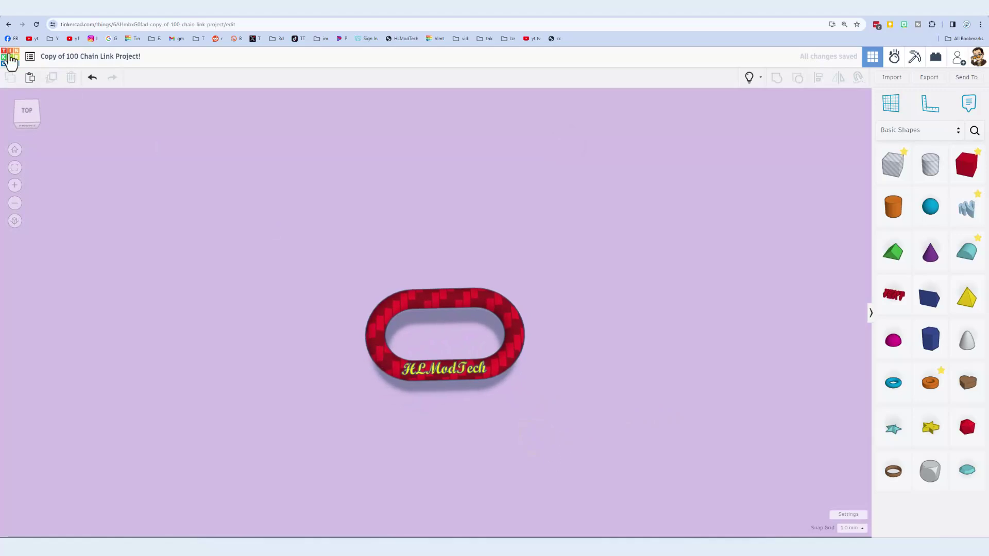
# Step: Open the chain link design's Properties from the dashboard
pyautogui.click(10, 59)
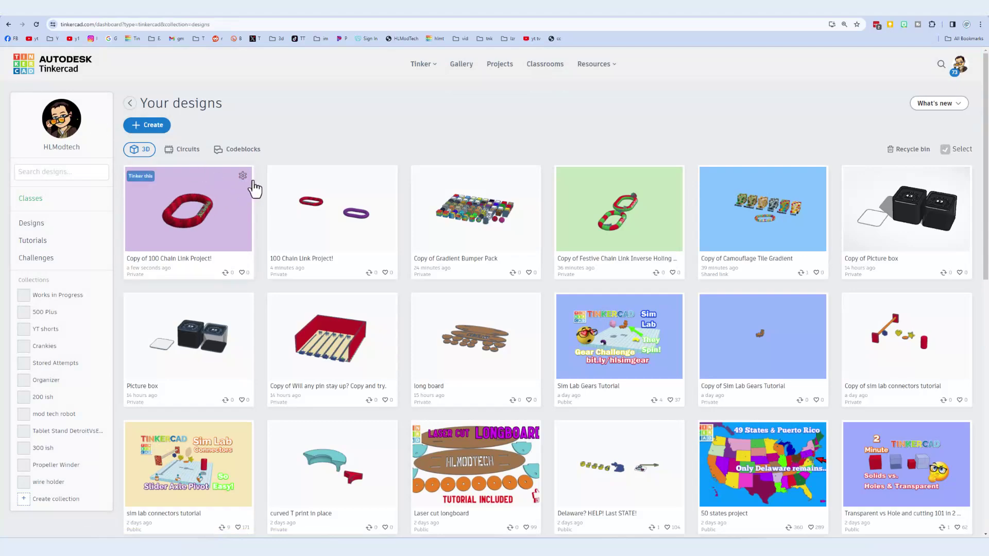
pyautogui.click(242, 178)
pyautogui.click(213, 180)
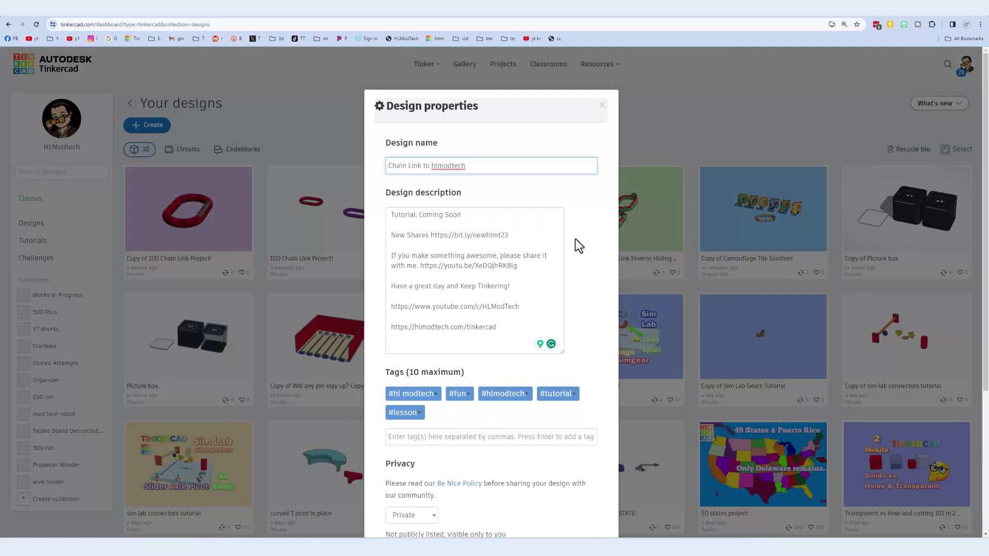
pyautogui.scroll(-2, 581, 242)
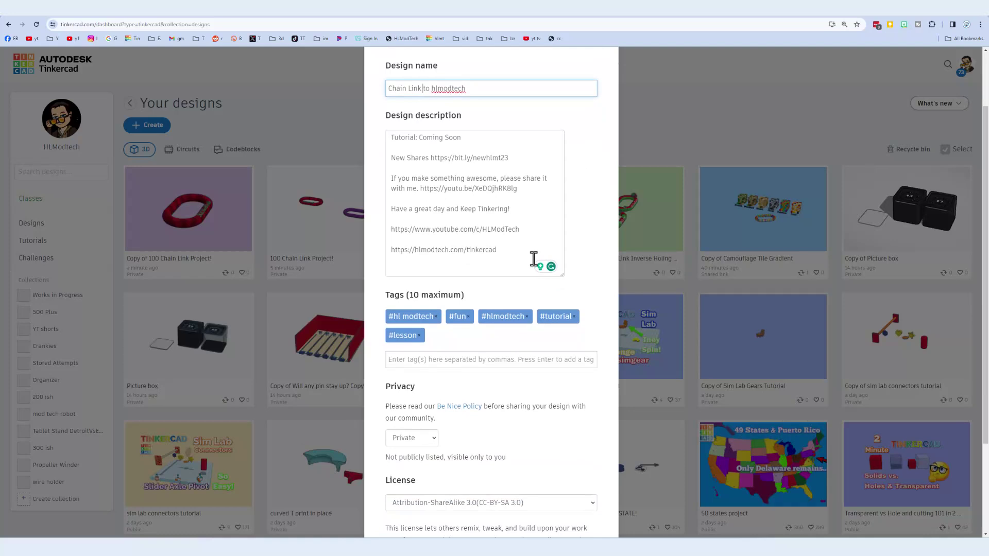
pyautogui.scroll(-2, 565, 326)
# Step: Add the tags chain link, keep the chain going and hlmt23
pyautogui.click(442, 282)
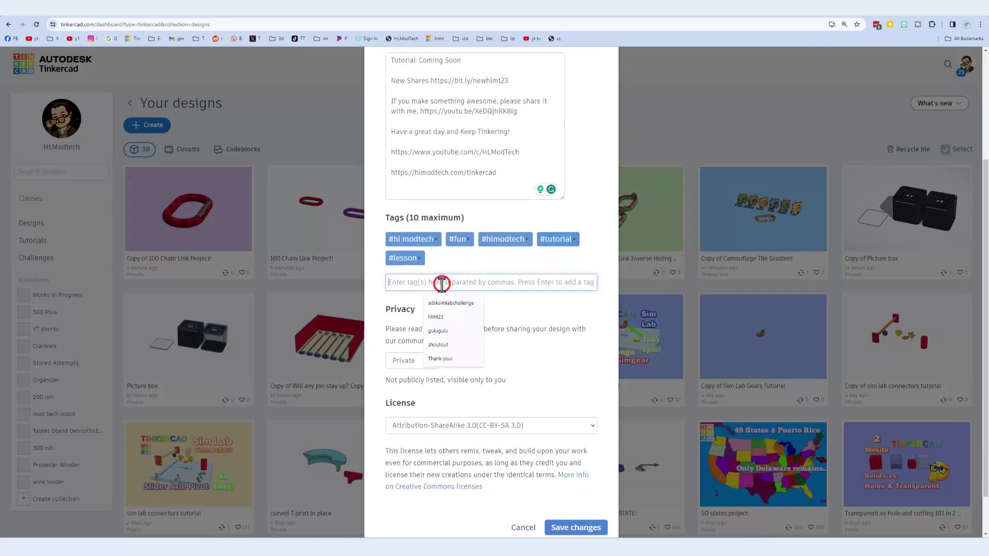
pyautogui.hotkey('ctrl', 'v')
pyautogui.press('Return')
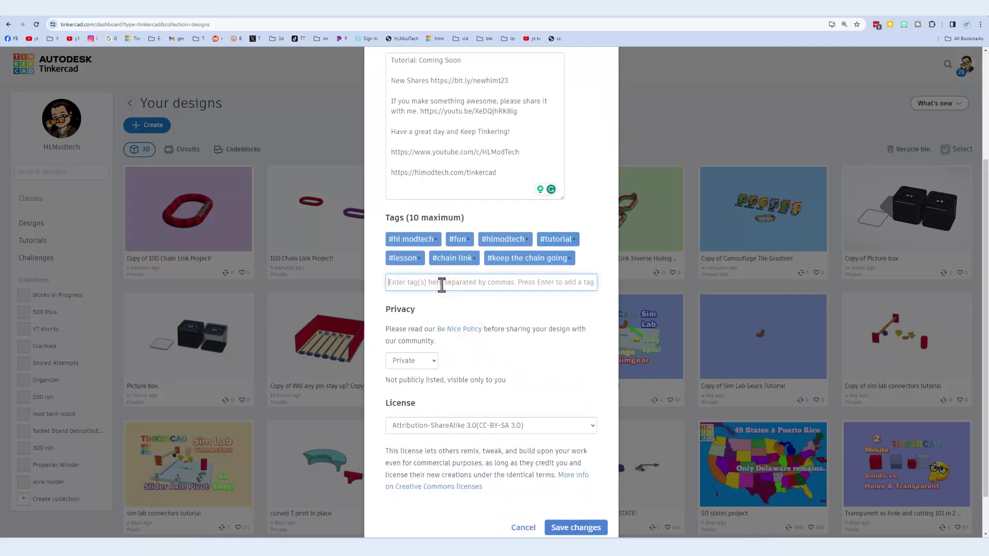
pyautogui.click(441, 282)
pyautogui.write('hl')
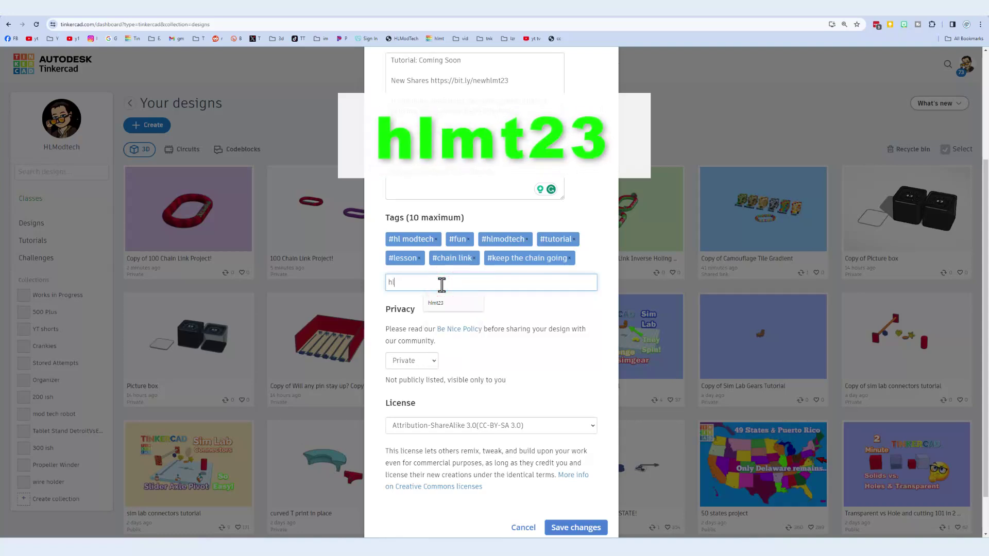
pyautogui.write('mt23')
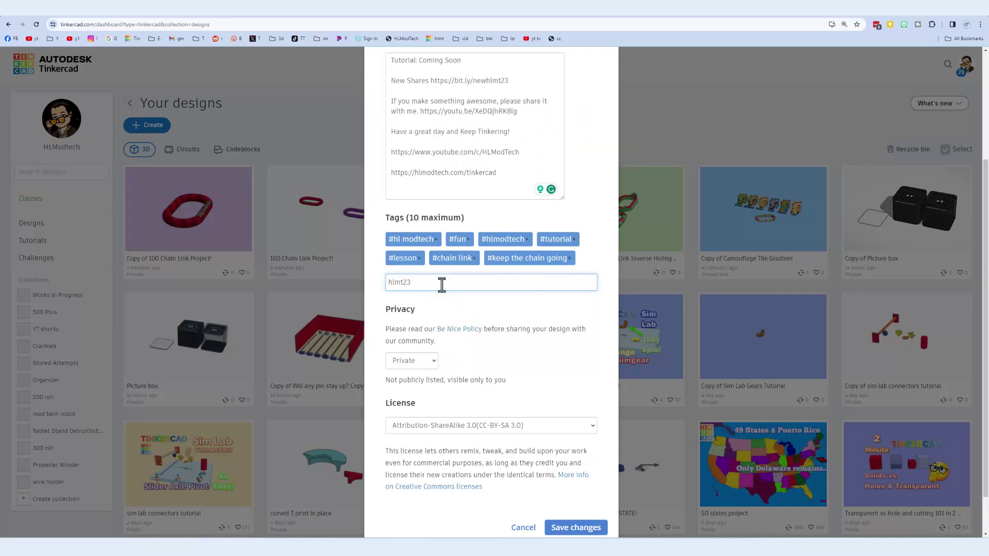
pyautogui.press('Return')
# Step: Set privacy to Public, pass the reCAPTCHA, and save the properties
pyautogui.click(416, 381)
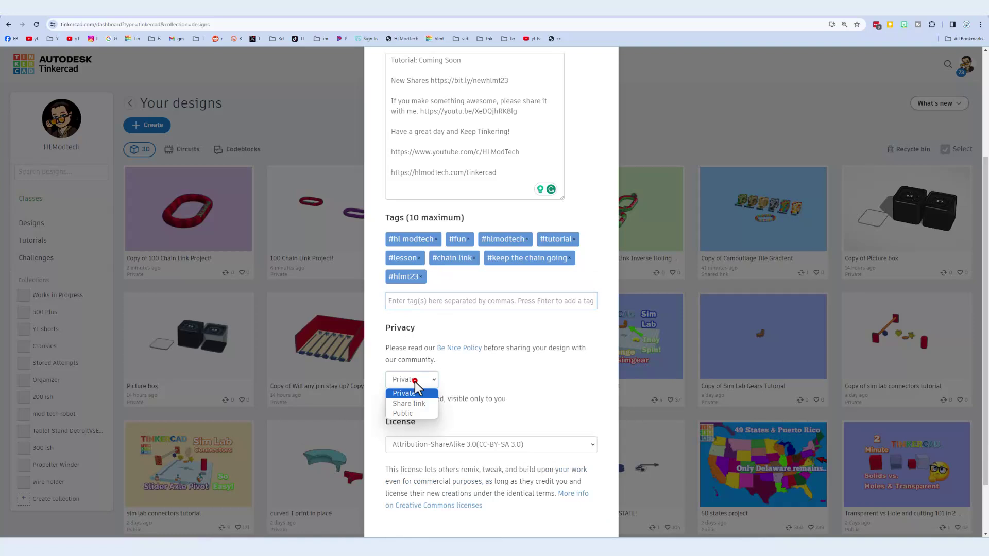
pyautogui.click(410, 412)
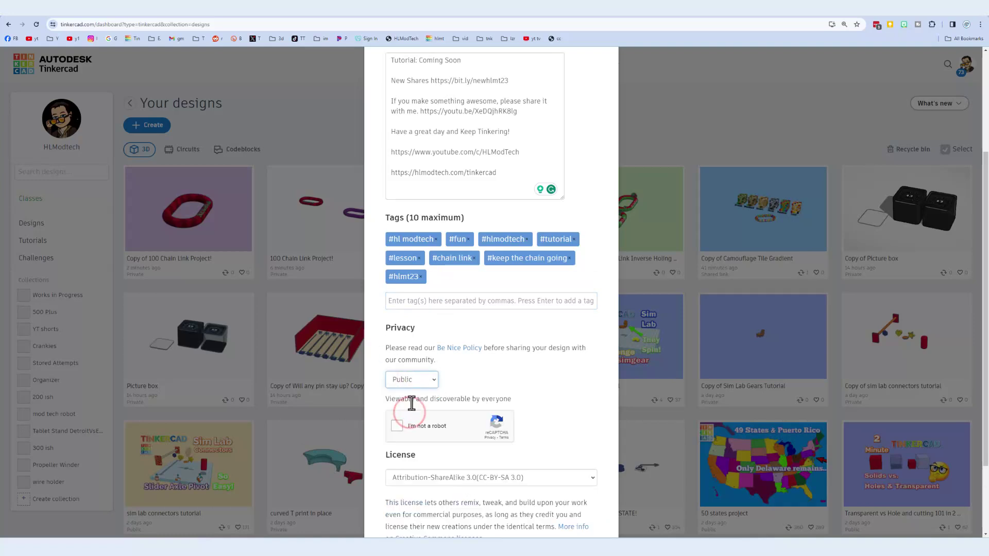
pyautogui.scroll(-2, 441, 417)
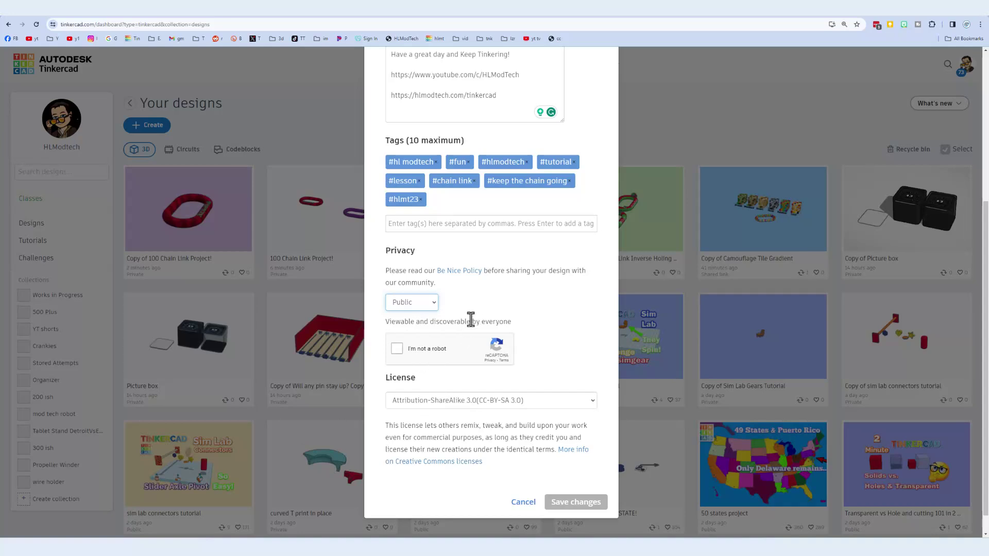
pyautogui.click(400, 347)
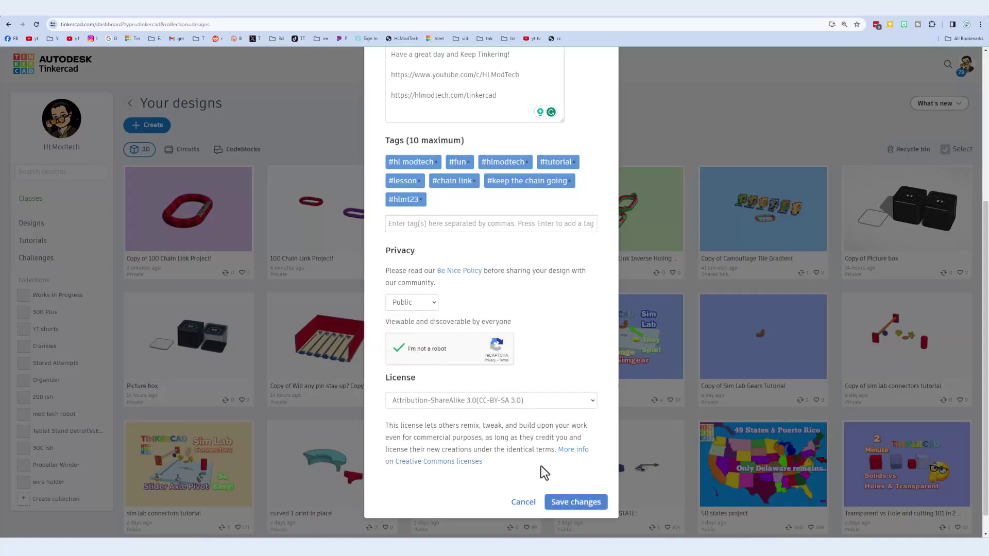
pyautogui.click(565, 507)
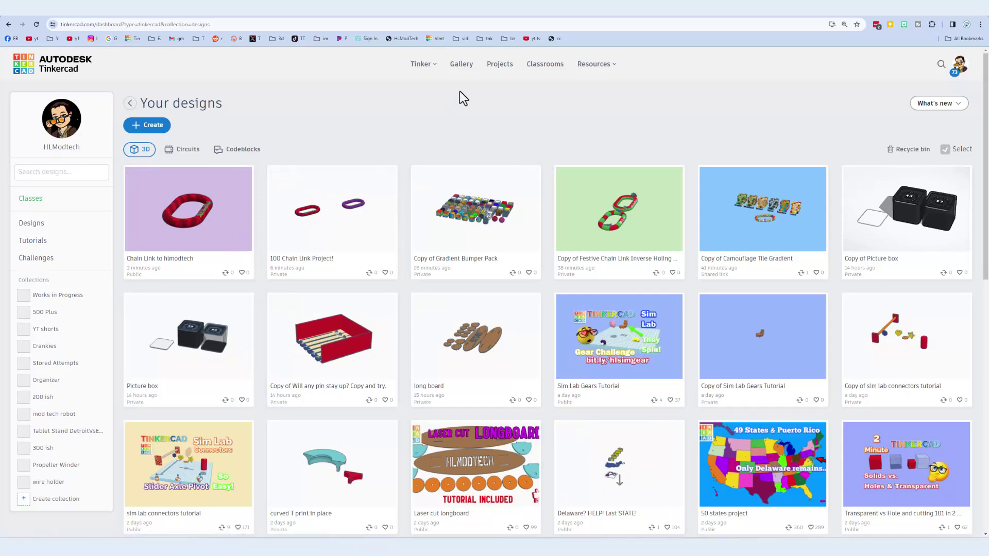
# Step: Open the Community gallery, scroll through the paint brush holder design, then close it
pyautogui.click(462, 64)
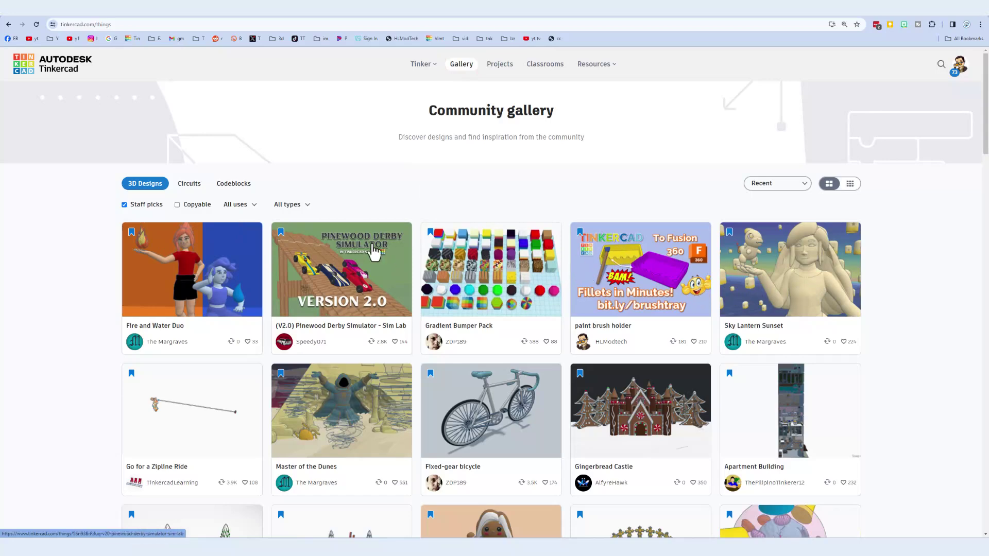
pyautogui.click(636, 277)
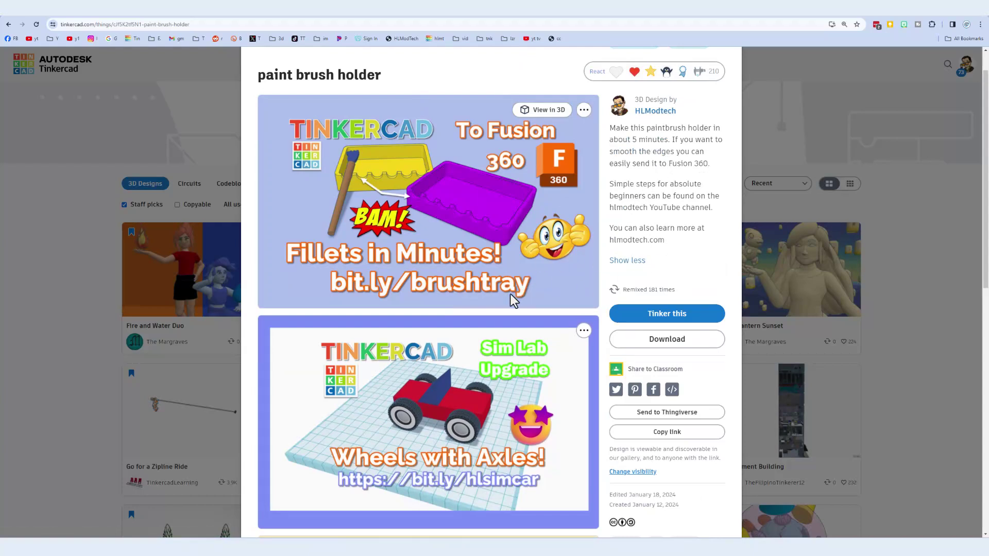
pyautogui.scroll(-5, 479, 322)
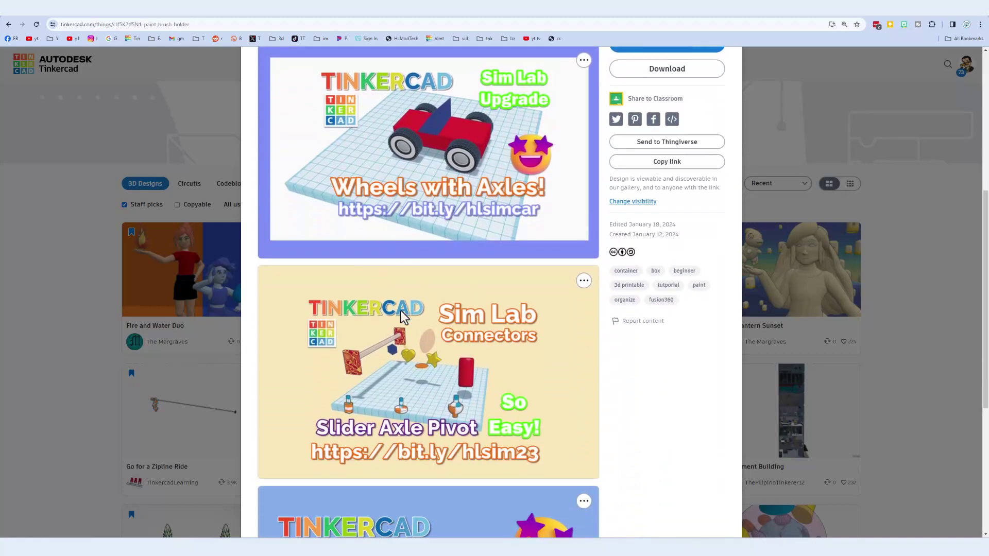
pyautogui.scroll(-4, 405, 315)
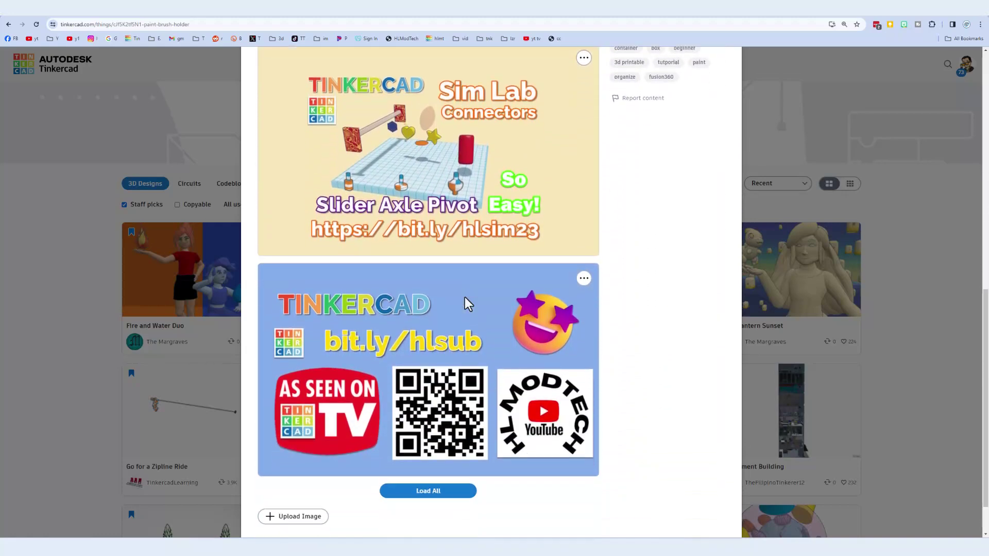
pyautogui.scroll(-1, 468, 304)
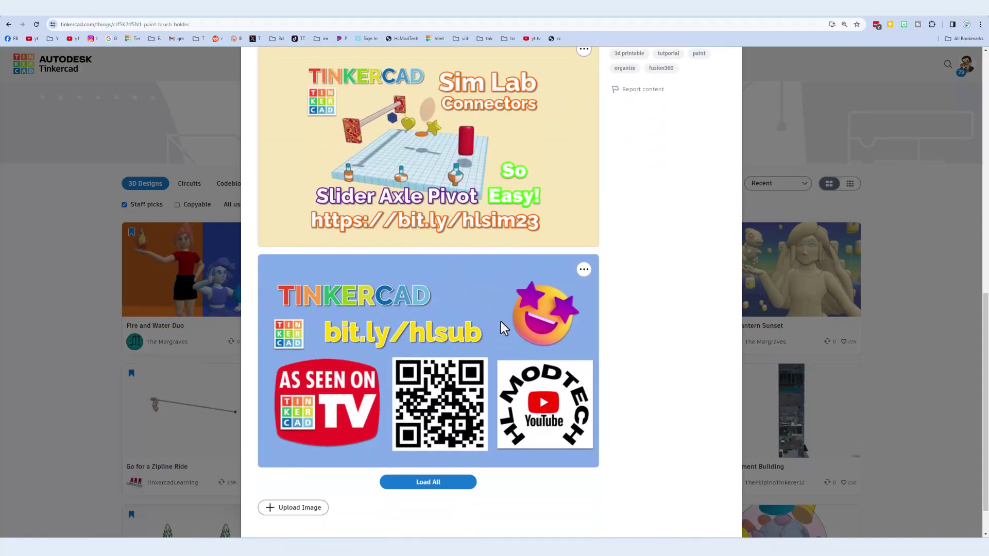
pyautogui.scroll(10, 438, 352)
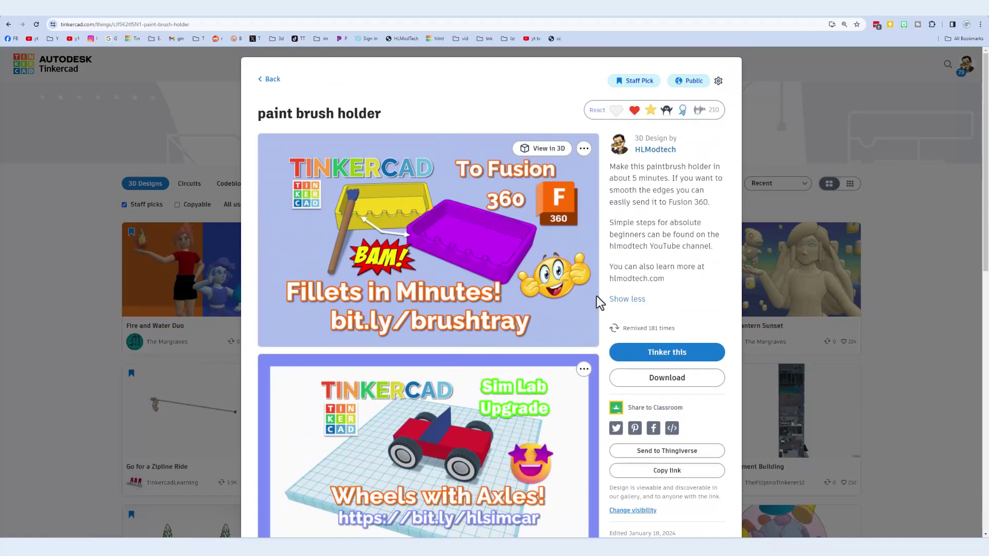
pyautogui.click(135, 217)
# Step: Turn off Staff picks, use small cards, and give Chain Link to hlmodtech an Awesome reaction
pyautogui.click(124, 204)
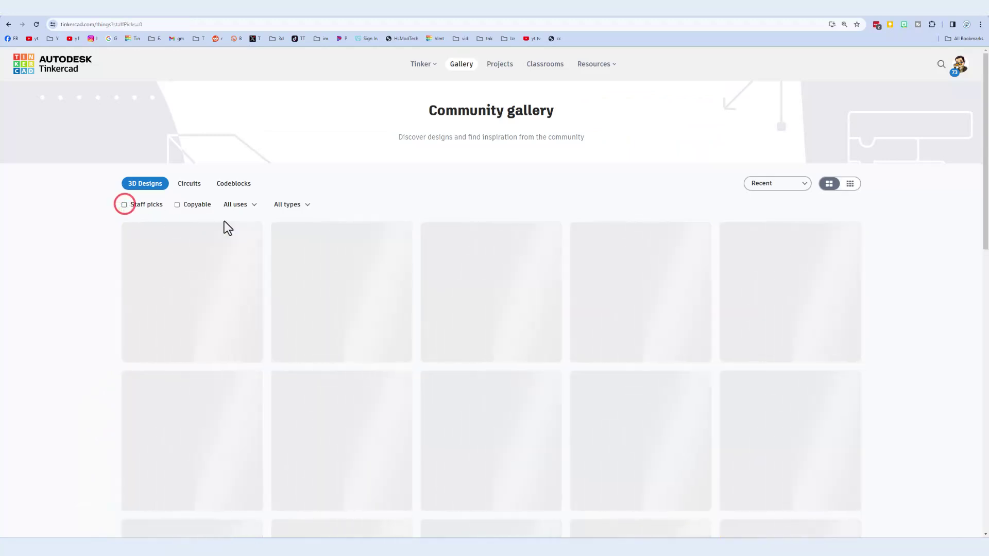
pyautogui.click(849, 184)
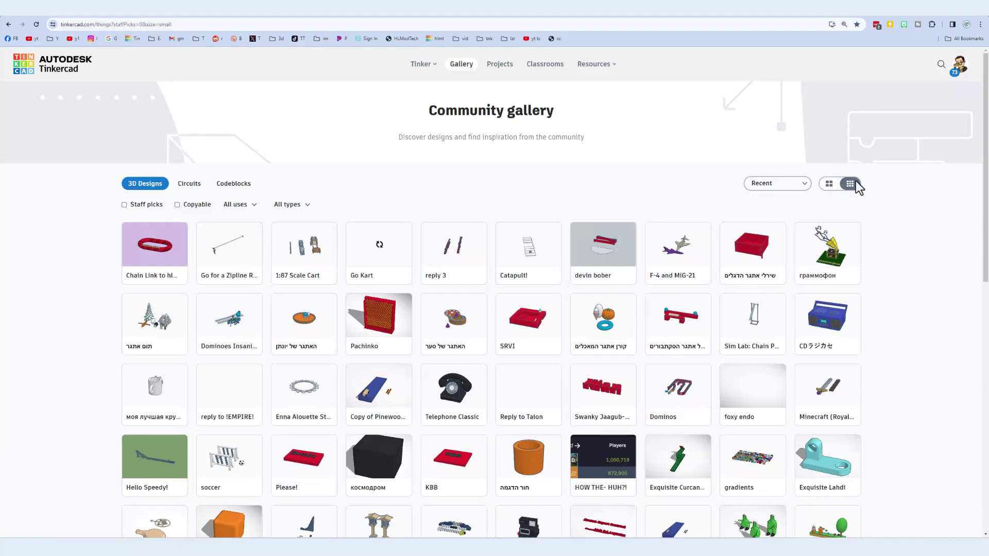
pyautogui.click(155, 264)
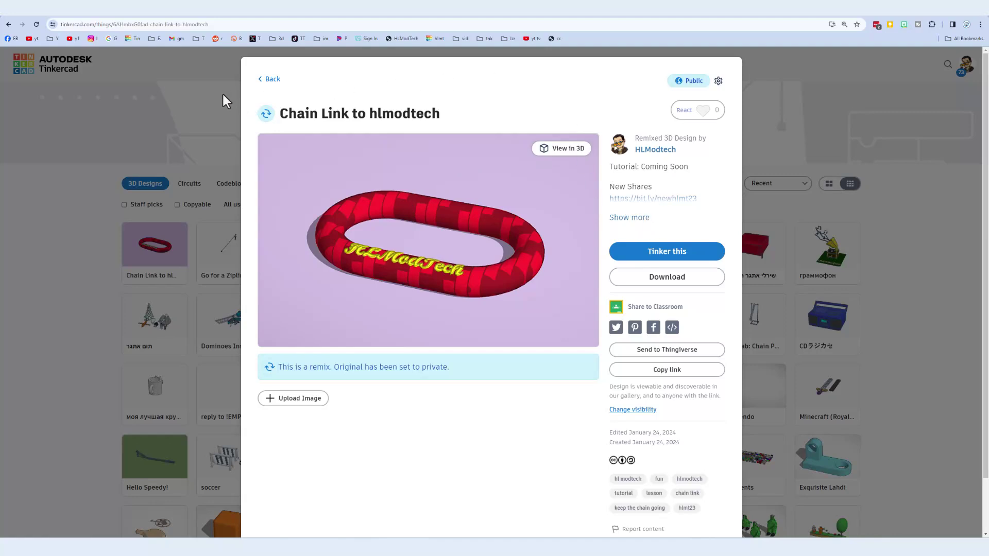
pyautogui.click(719, 119)
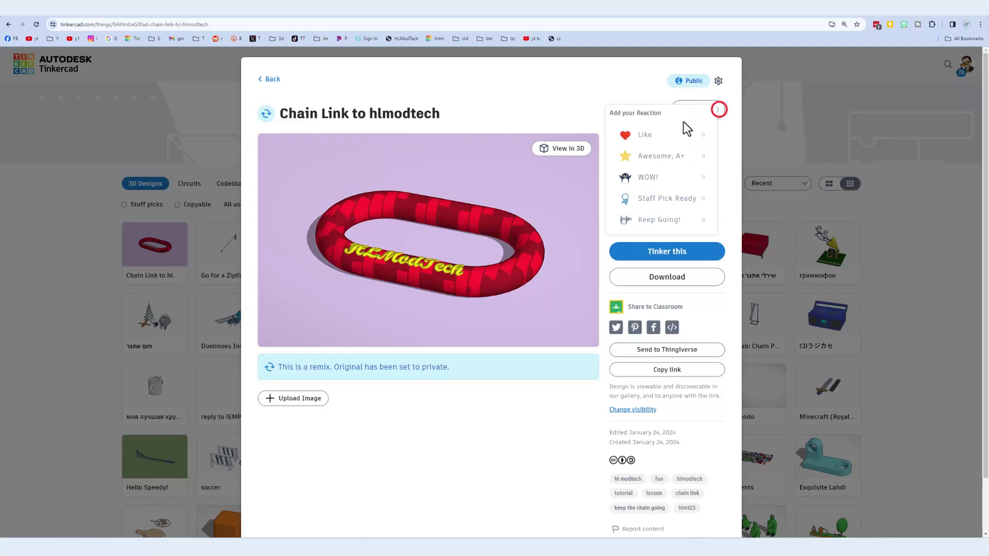
pyautogui.click(673, 160)
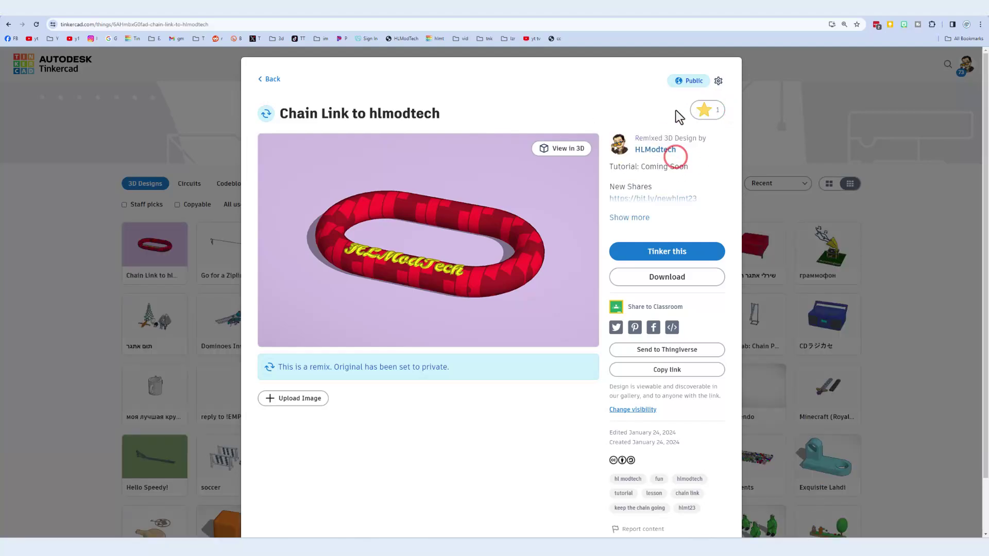
pyautogui.click(158, 111)
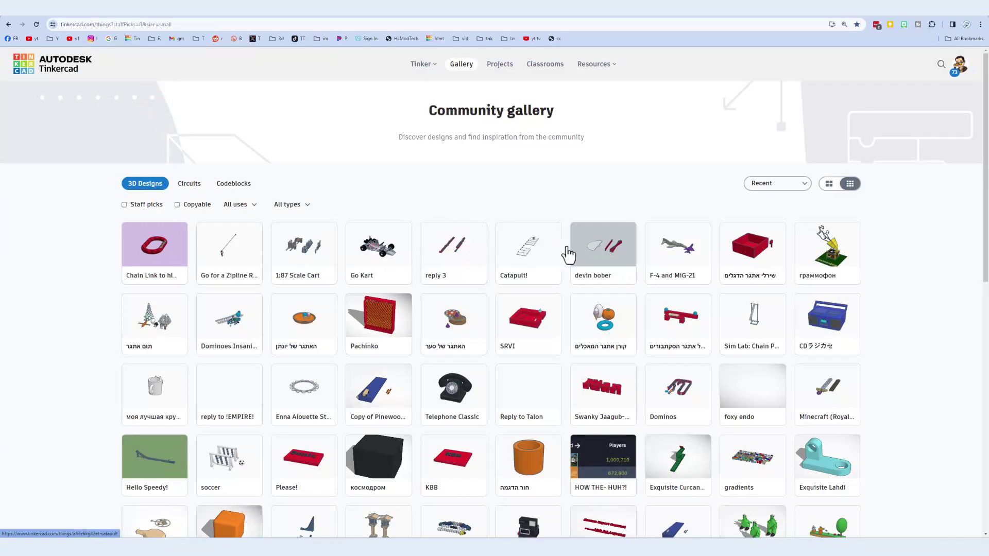
# Step: Give the Hebrew-titled red board design an Awesome reaction
pyautogui.click(667, 327)
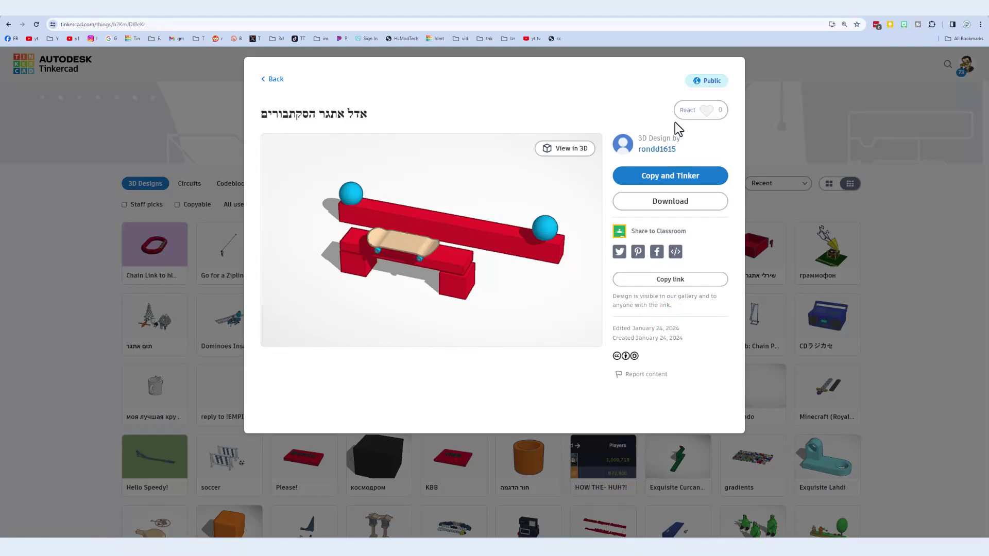
pyautogui.click(688, 108)
pyautogui.click(672, 155)
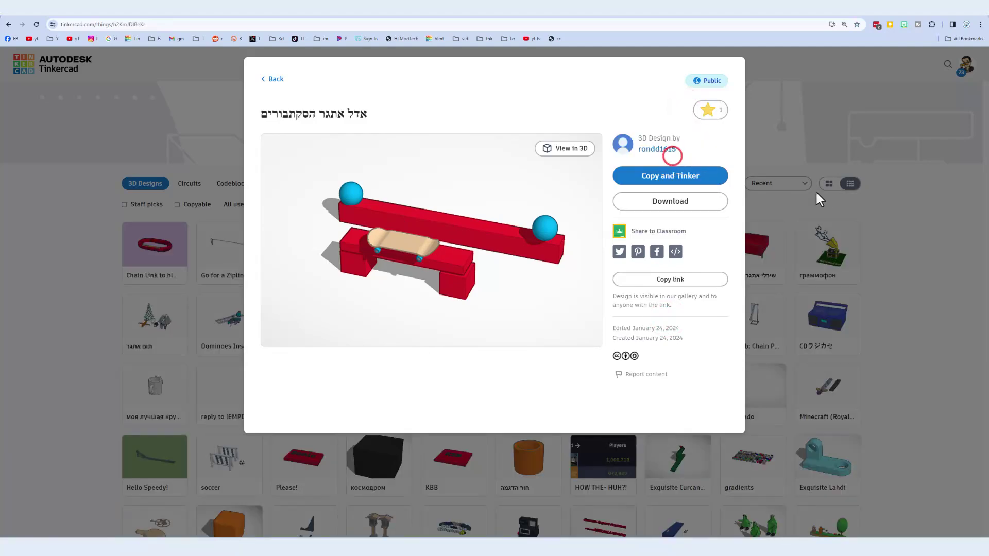
pyautogui.click(899, 197)
# Step: Give the Minecraft (Royal) Great-Sword and Sheath design an Awesome reaction
pyautogui.click(813, 392)
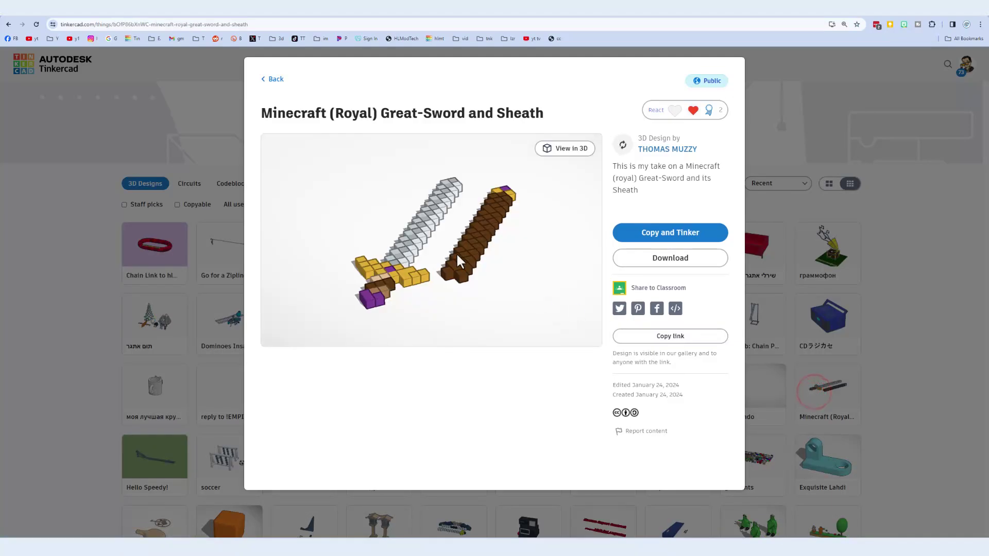
pyautogui.click(689, 111)
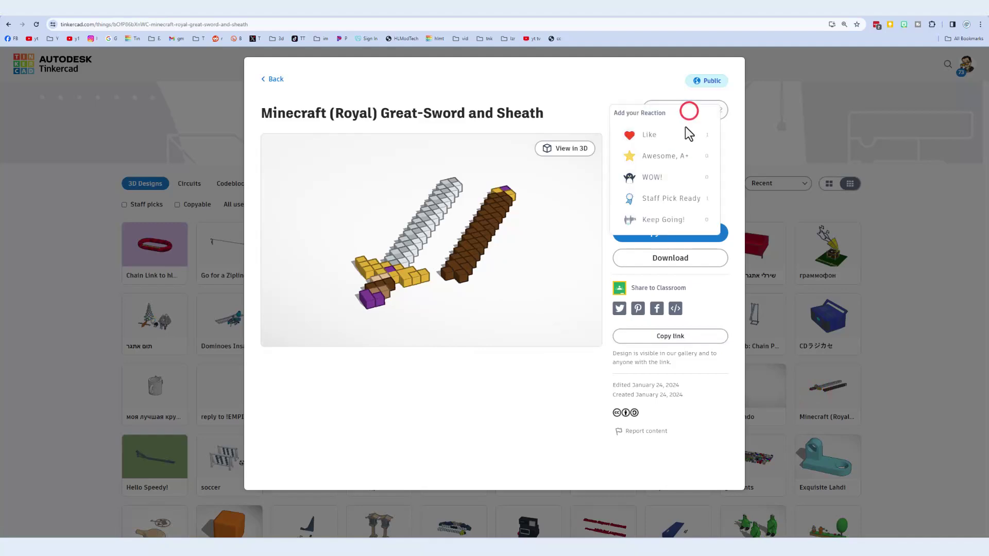
pyautogui.click(680, 155)
pyautogui.click(751, 217)
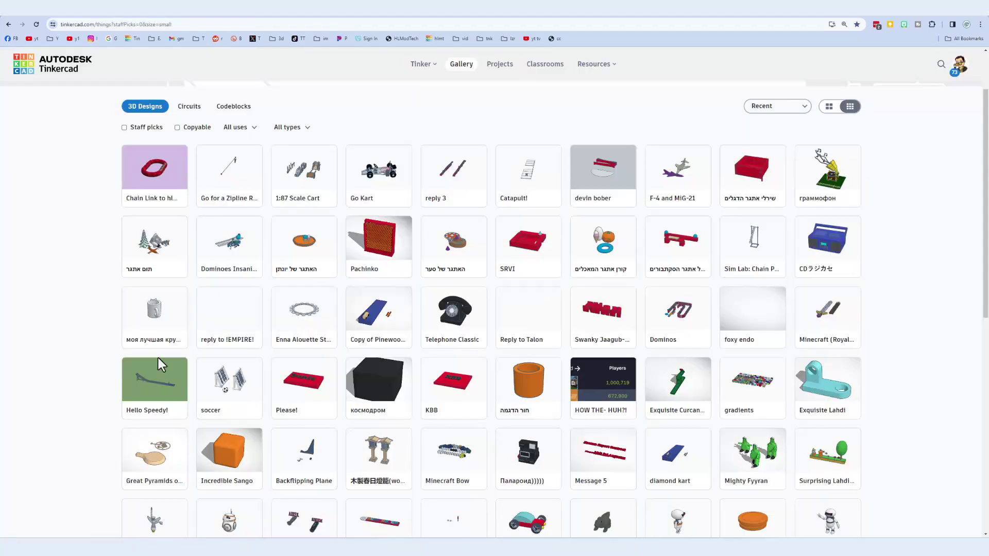
# Step: Give Hello Speedy! an Awesome star reaction and return to the gallery
pyautogui.click(154, 392)
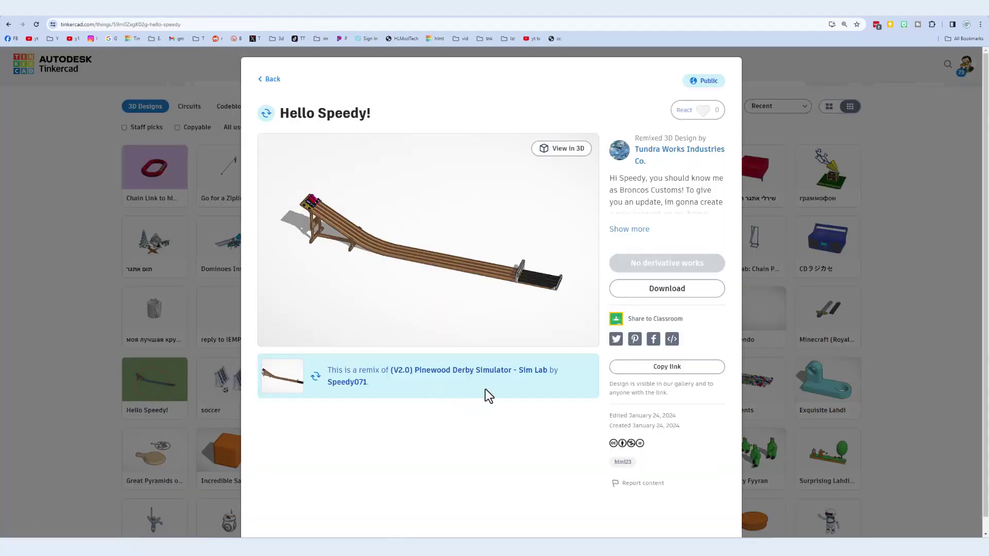
pyautogui.click(707, 110)
pyautogui.click(670, 157)
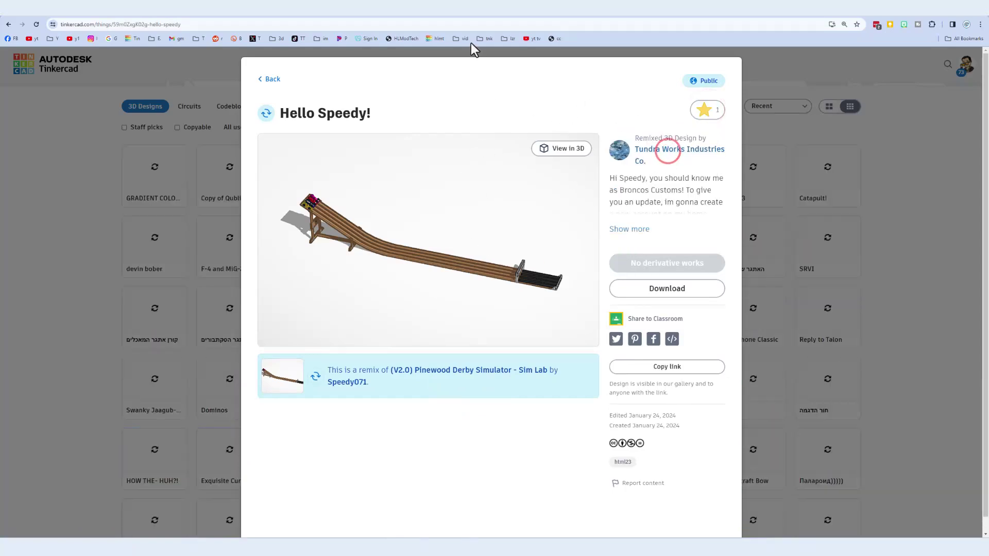
pyautogui.click(472, 52)
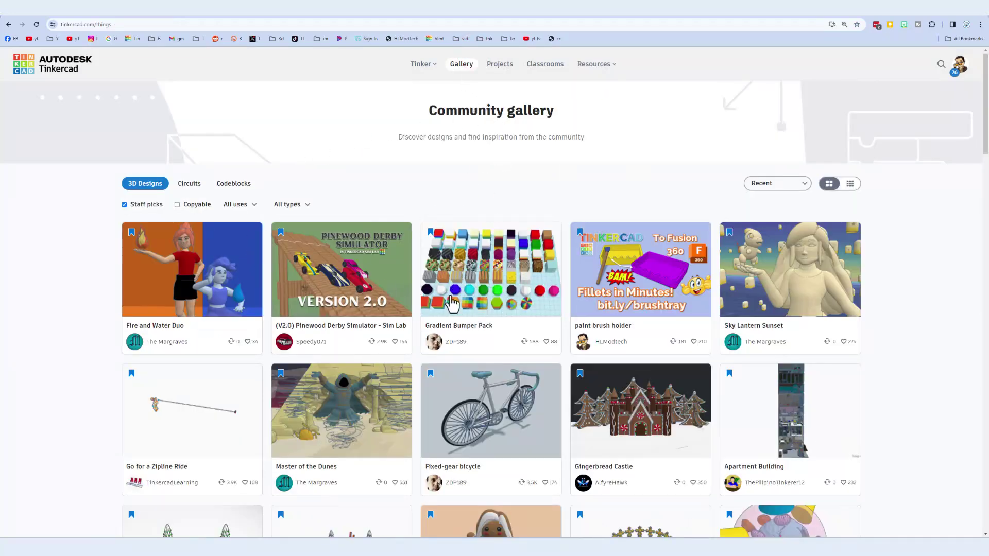
# Step: Go from the Gradient Bumper Pack design to its creator's profile page
pyautogui.click(470, 283)
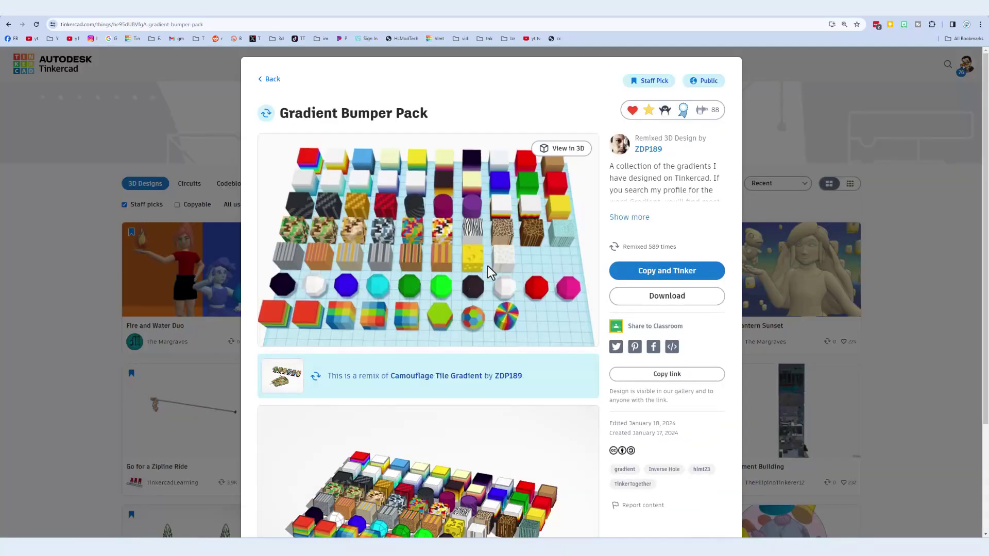
pyautogui.moveTo(617, 126)
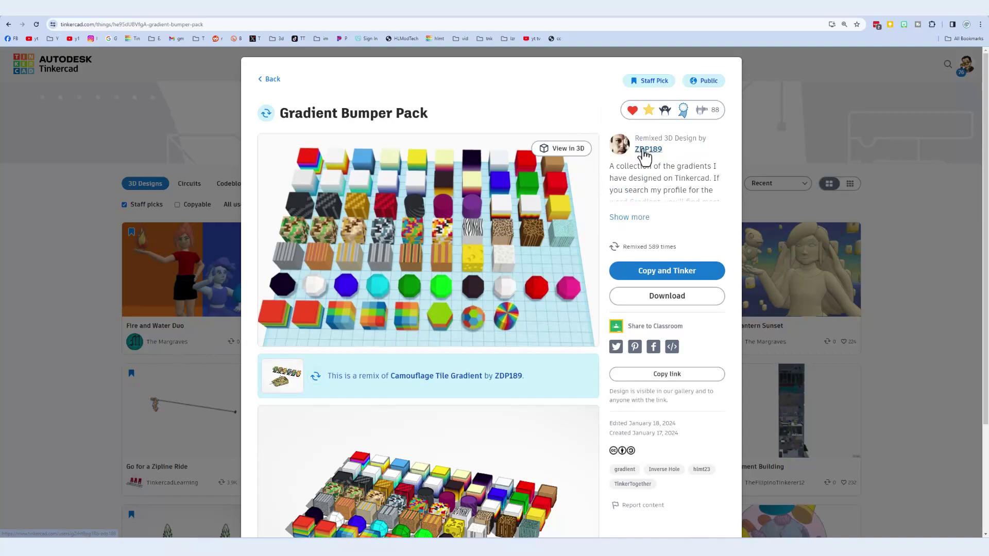
pyautogui.click(648, 149)
pyautogui.scroll(-3, 453, 211)
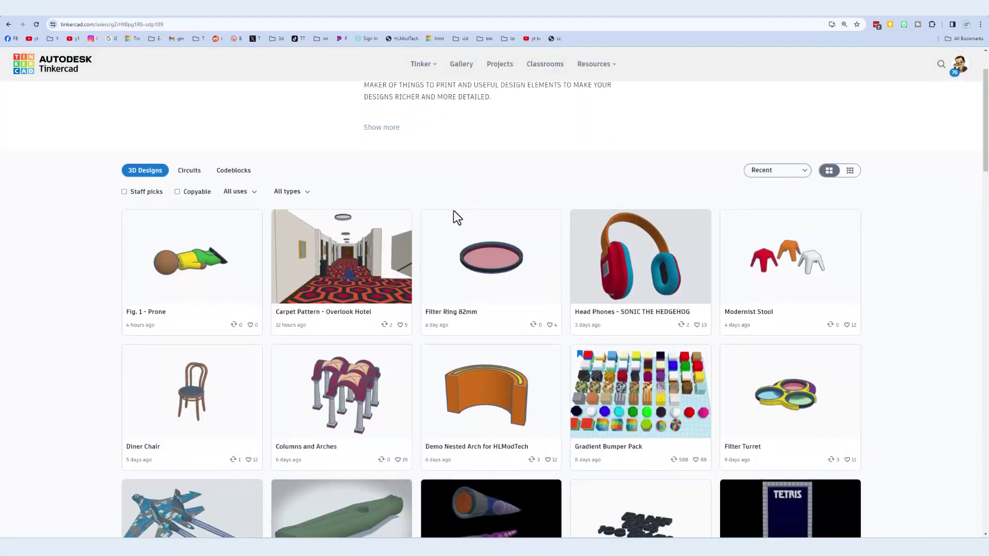
pyautogui.scroll(1, 185, 188)
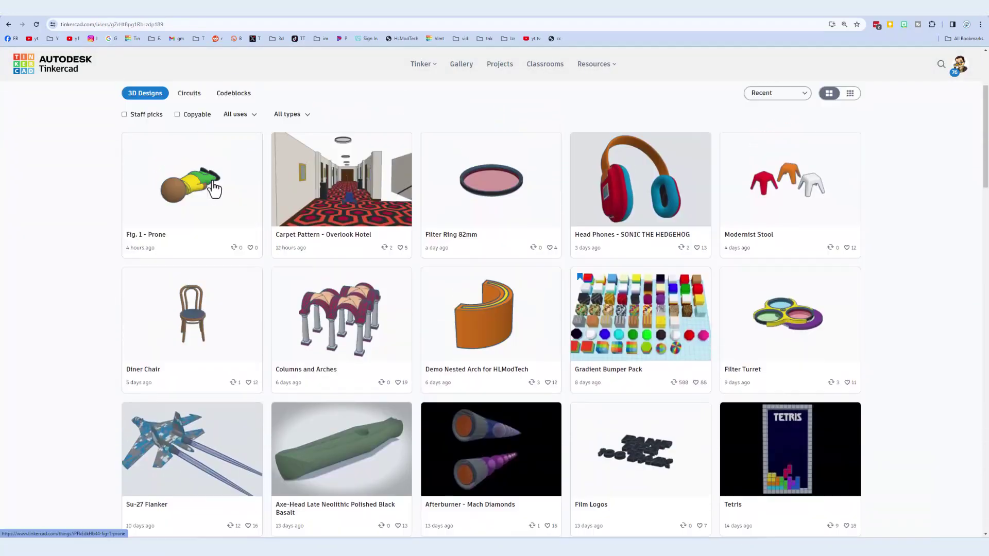
# Step: View the Fig. 1 - Prone design in 3D and orbit it toward a top-down angle
pyautogui.click(187, 187)
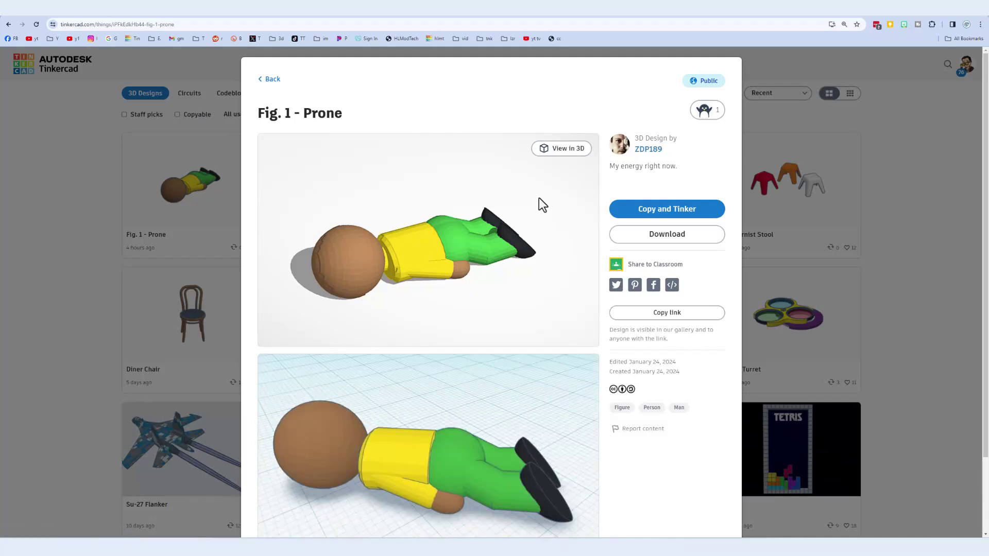
pyautogui.click(555, 151)
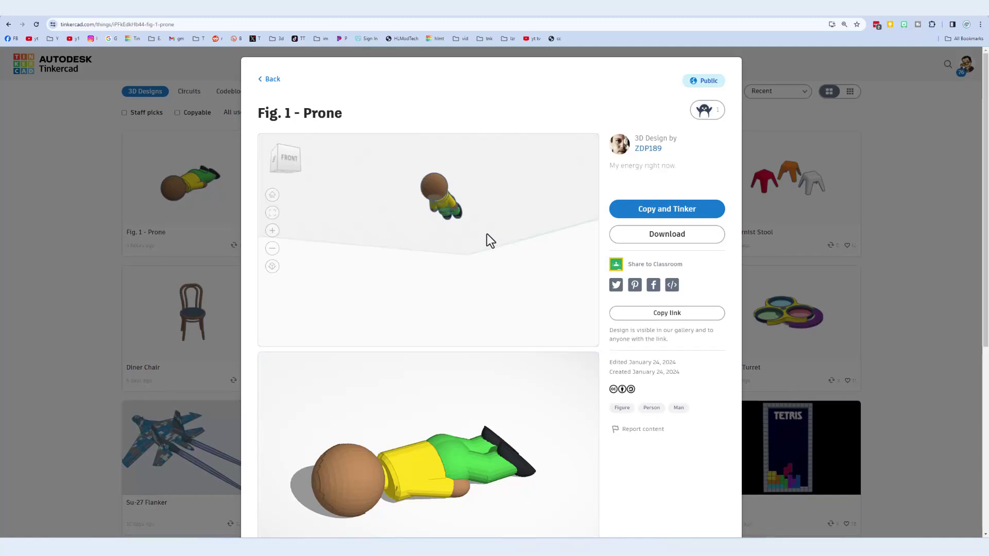
pyautogui.moveTo(459, 281); pyautogui.dragTo(499, 282)
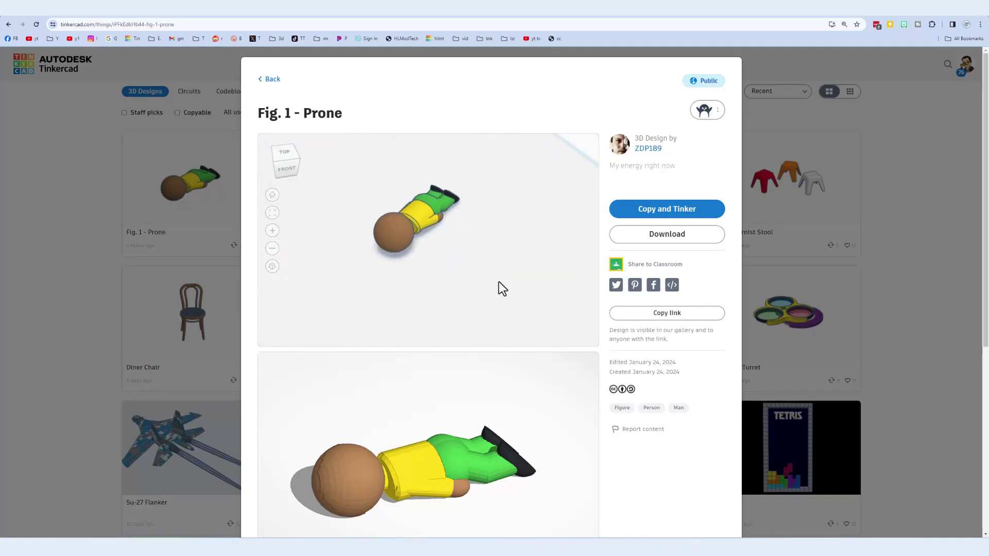
pyautogui.moveTo(498, 282); pyautogui.dragTo(474, 275)
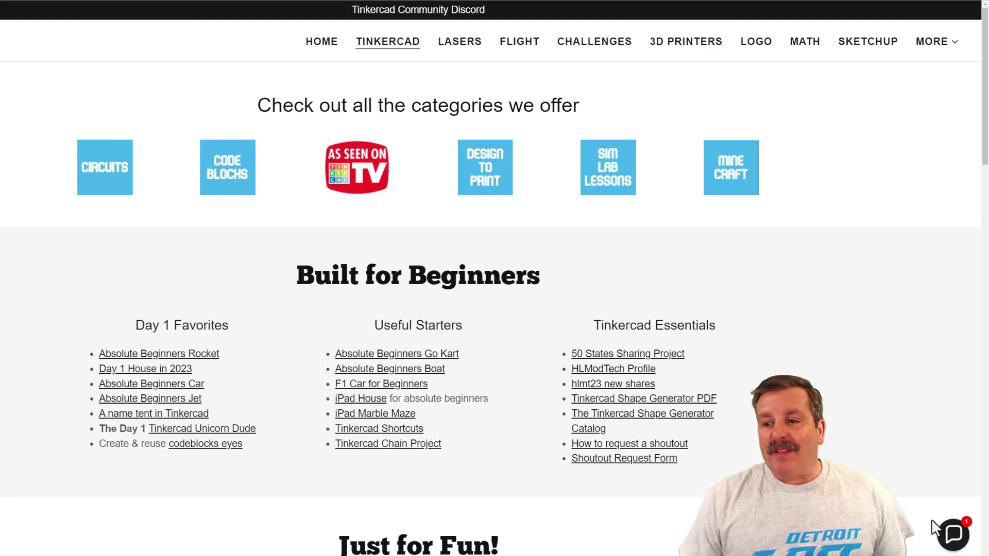
# Step: Open the Contact Us chat panel on the HLModTech Tinkercad page, then close it
pyautogui.click(951, 533)
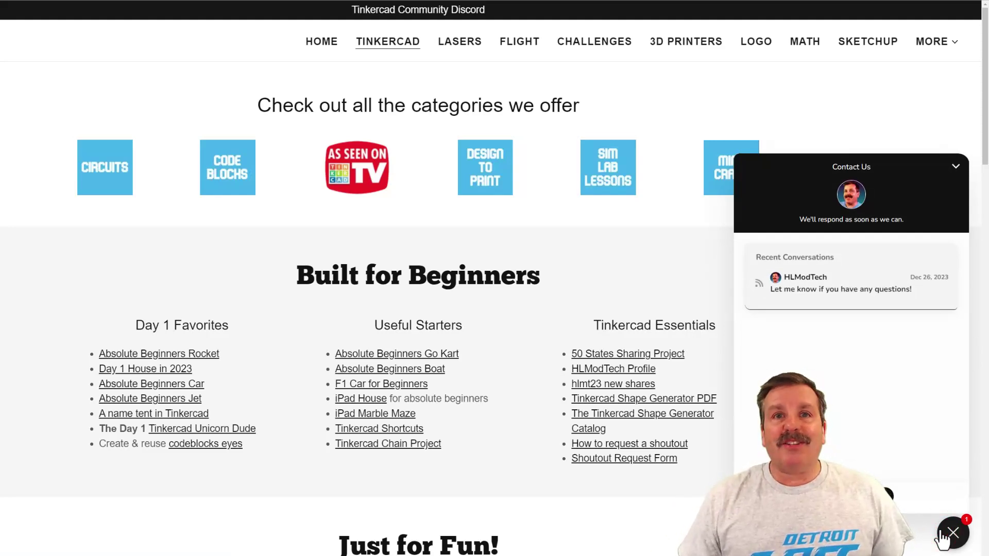
pyautogui.click(943, 536)
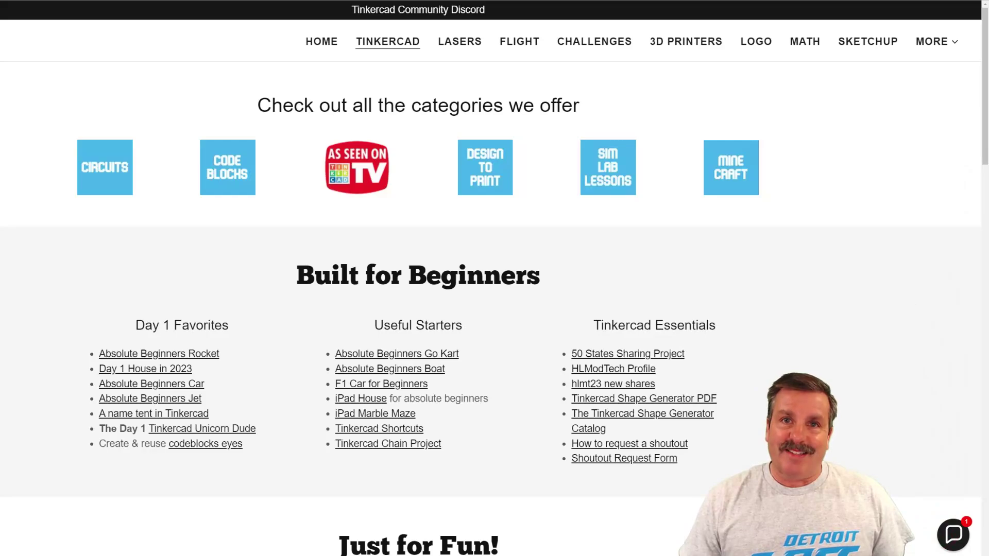